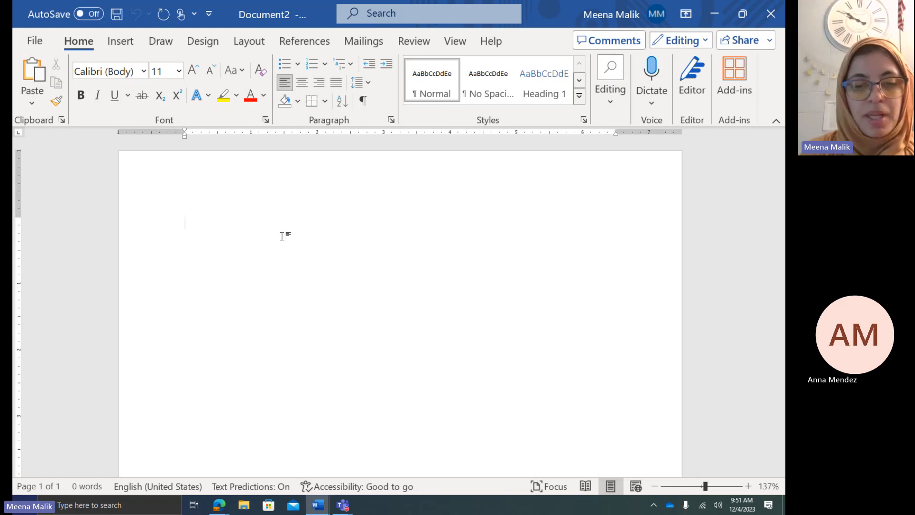
Type the student's name and the teacher's name as the first two heading lines
{"action": "type", "text": "xr"}
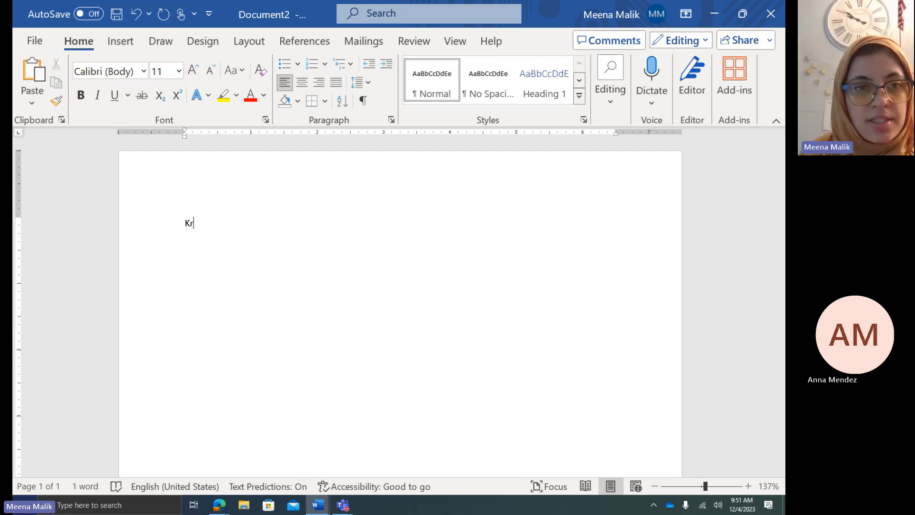
{"action": "scroll", "coordinate": [282, 236], "scroll_direction": "up", "scroll_amount": 10}
{"action": "scroll", "coordinate": [282, 237], "scroll_direction": "up", "scroll_amount": 1}
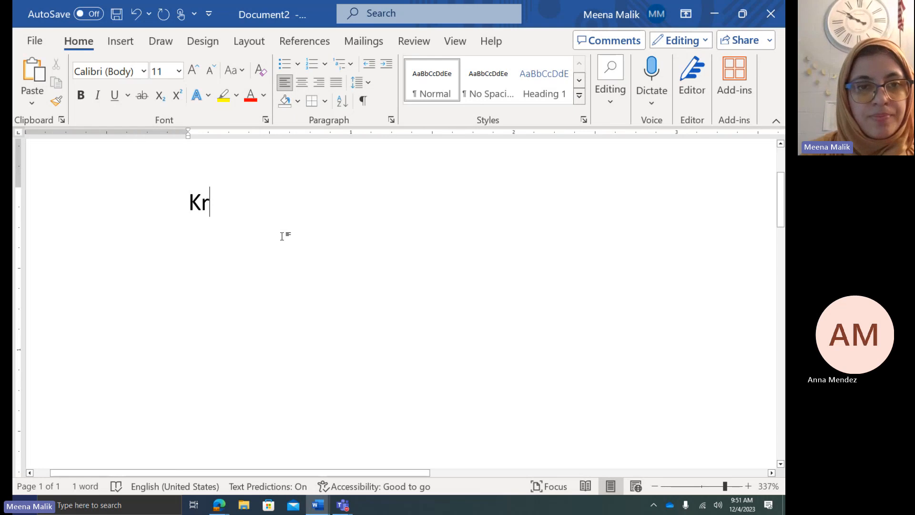
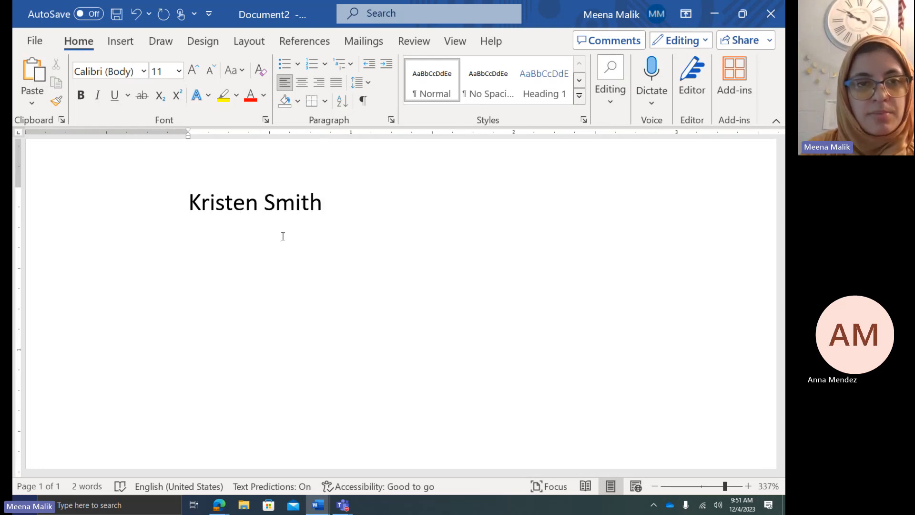
{"action": "key", "text": "Return"}
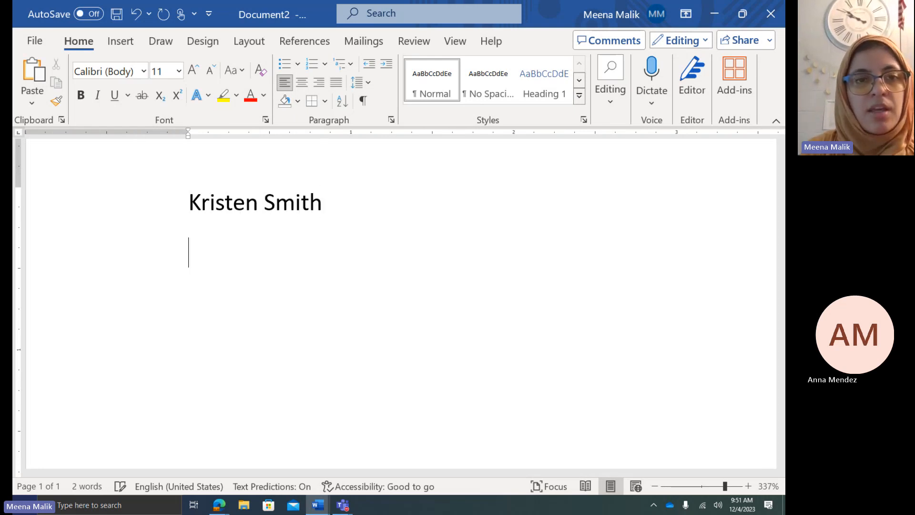
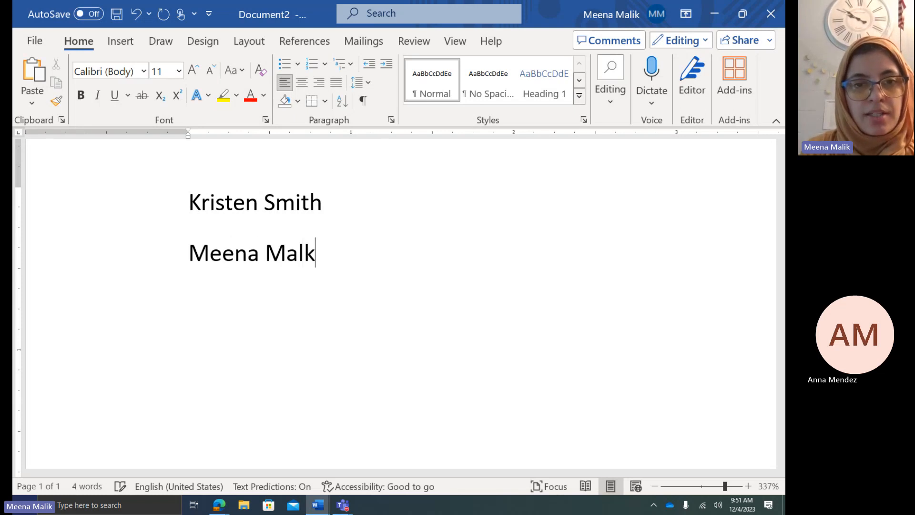
Add 'English 4' and '4 December 2023' as the third and fourth heading lines
{"action": "key", "text": "Return"}
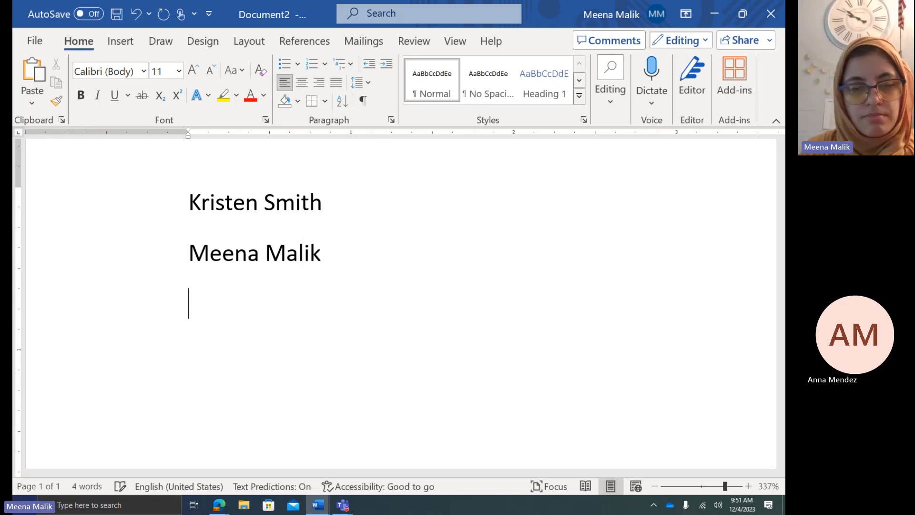
{"action": "type", "text": "English 4"}
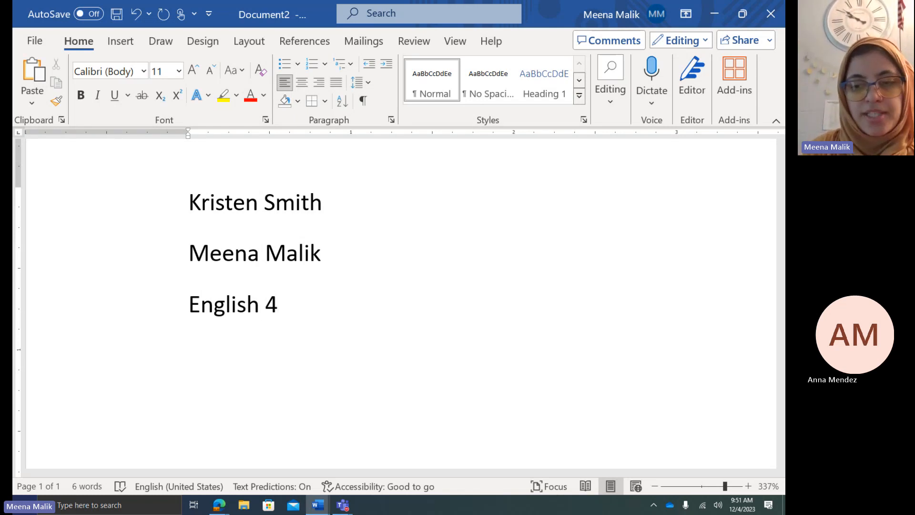
{"action": "key", "text": "Return"}
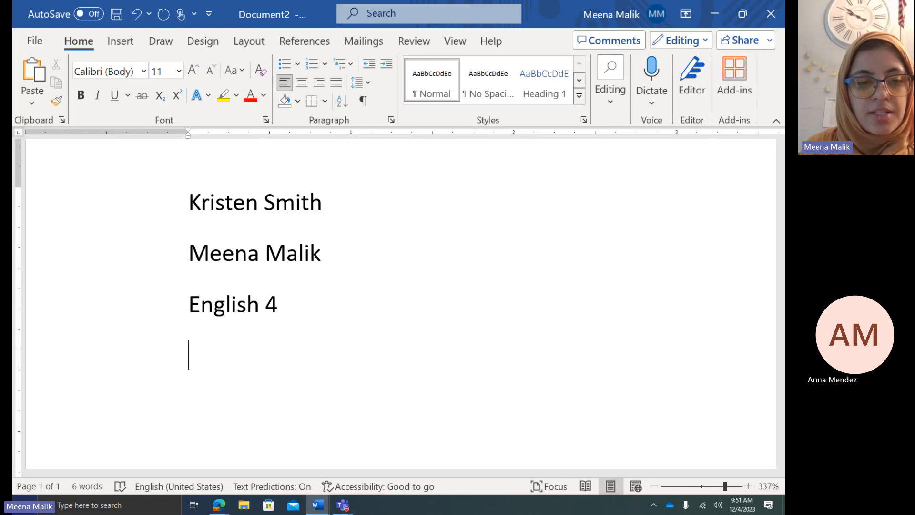
{"action": "type", "text": "4 De"}
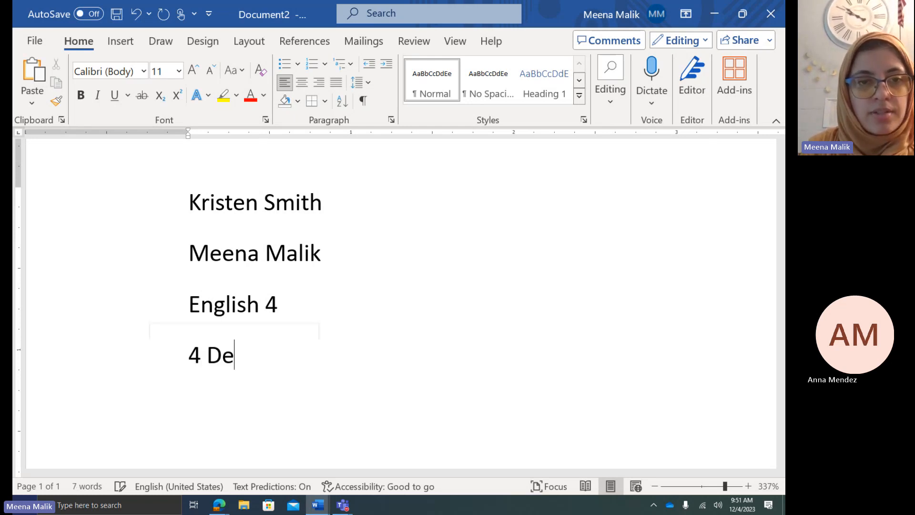
{"action": "type", "text": "cember 2023"}
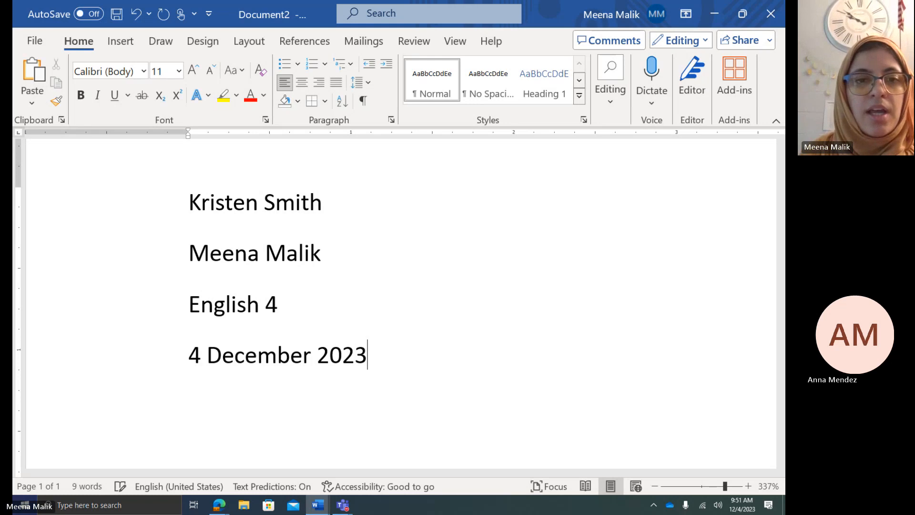
{"action": "left_click_drag", "start_coordinate": [376, 353], "coordinate": [187, 342]}
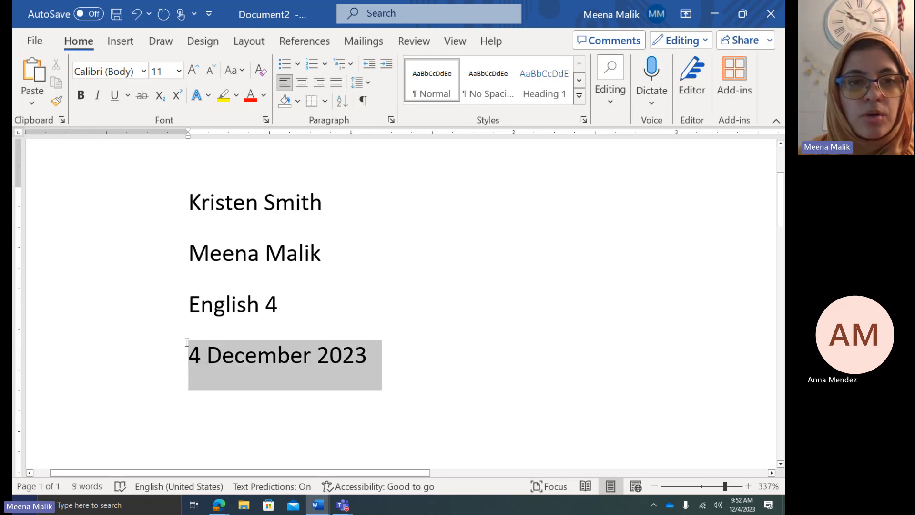
{"action": "left_click", "coordinate": [374, 364]}
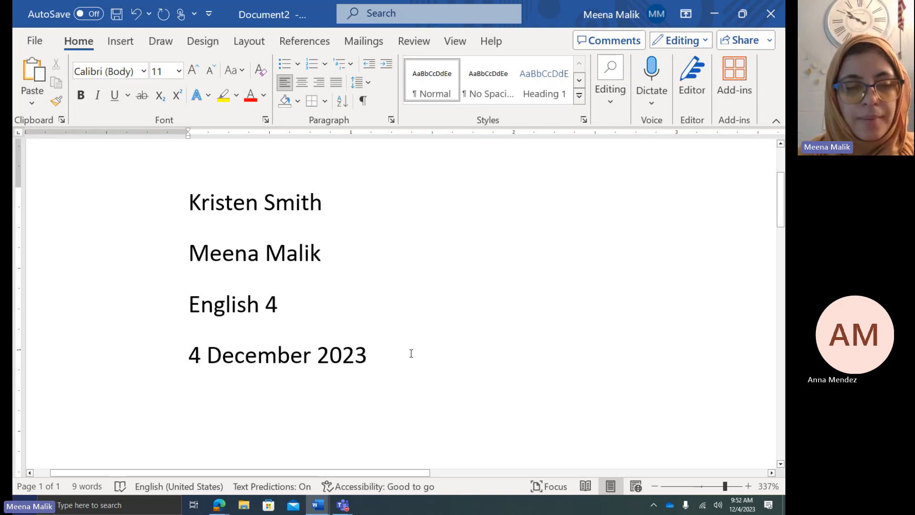
Select all four heading lines and set them in Times New Roman, size 12
{"action": "scroll", "coordinate": [411, 353], "scroll_direction": "down", "scroll_amount": 19, "text": "ctrl"}
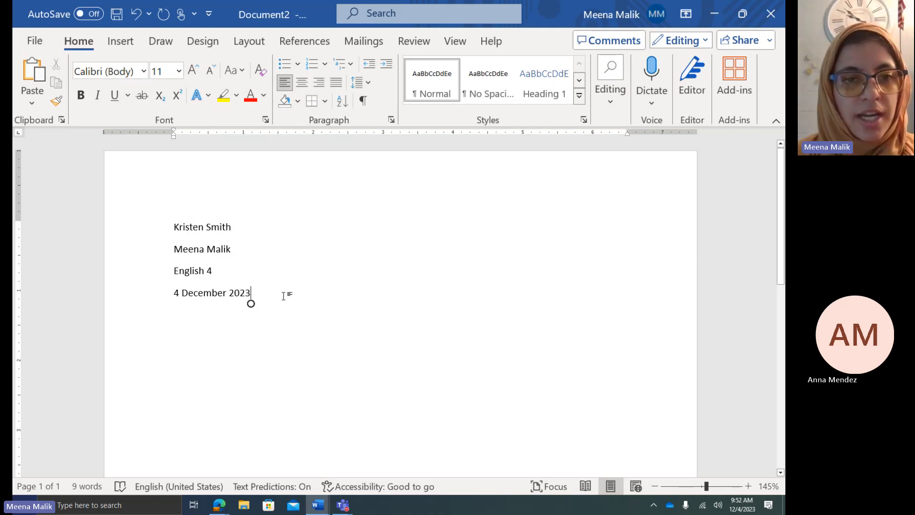
{"action": "left_click_drag", "start_coordinate": [168, 226], "coordinate": [297, 321]}
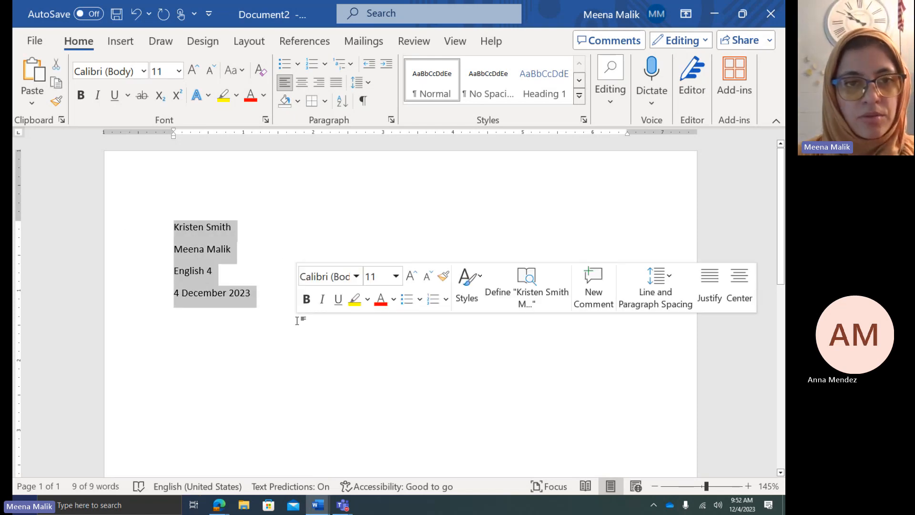
{"action": "left_click", "coordinate": [234, 320]}
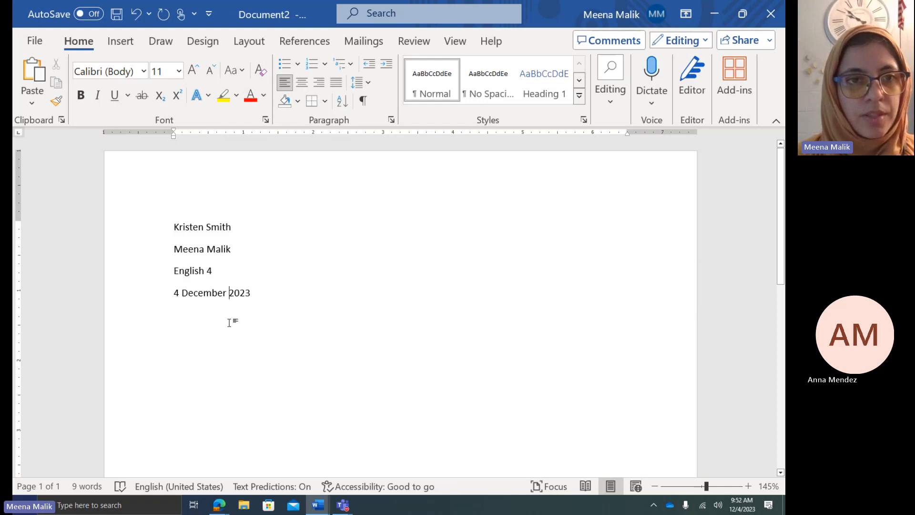
{"action": "left_click", "coordinate": [191, 226]}
{"action": "key", "text": "ctrl+a"}
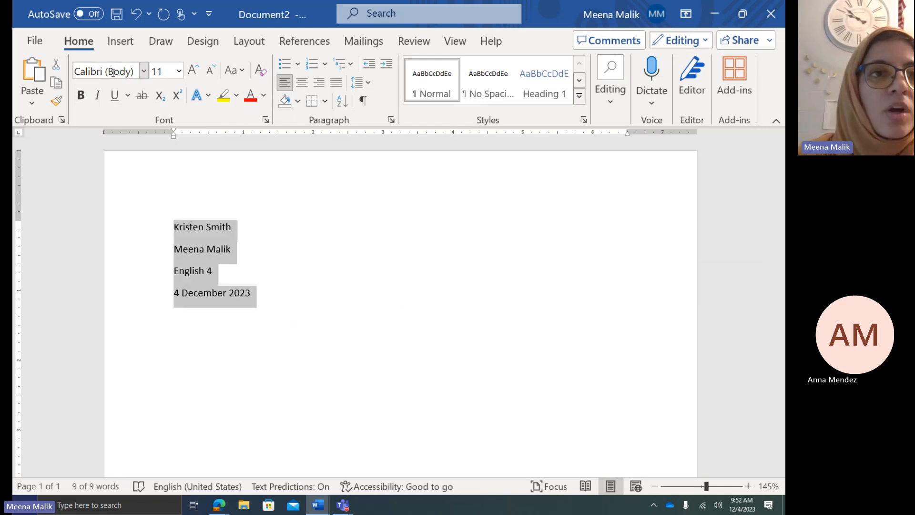
{"action": "left_click", "coordinate": [132, 72]}
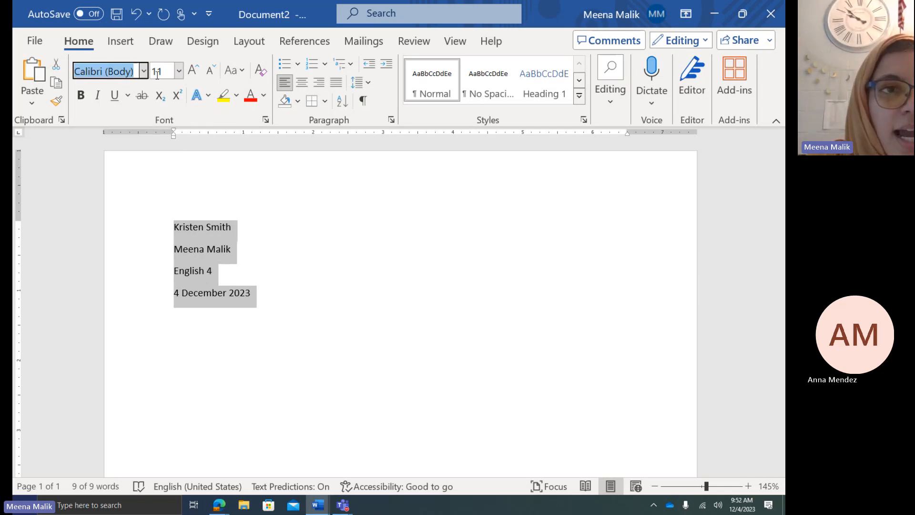
{"action": "left_click", "coordinate": [144, 72]}
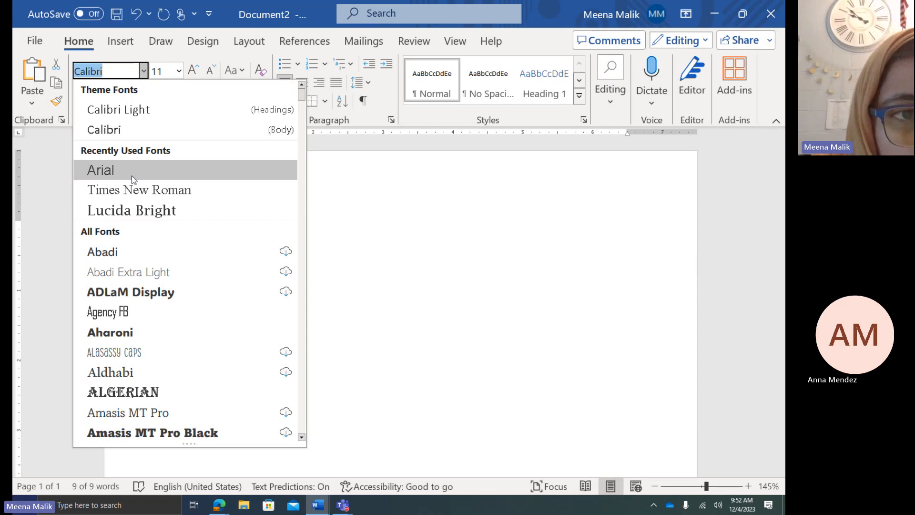
{"action": "left_click", "coordinate": [129, 189]}
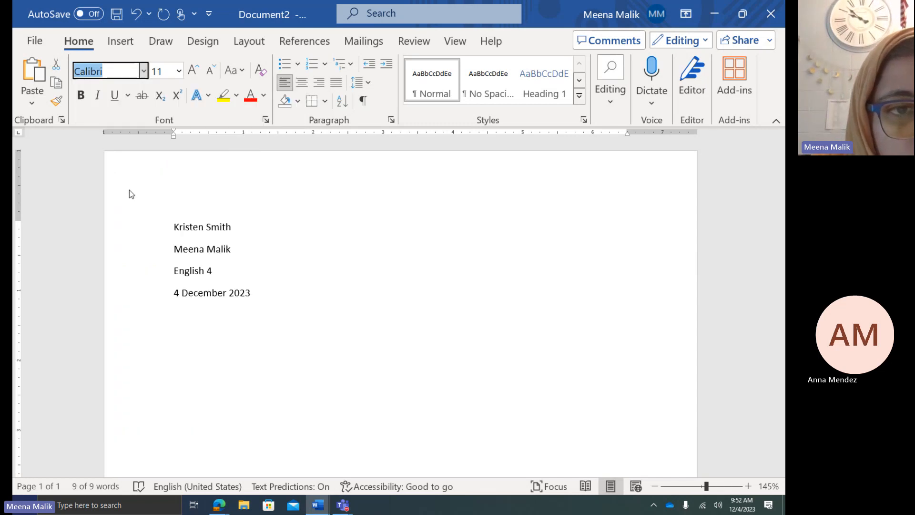
{"action": "left_click", "coordinate": [178, 74]}
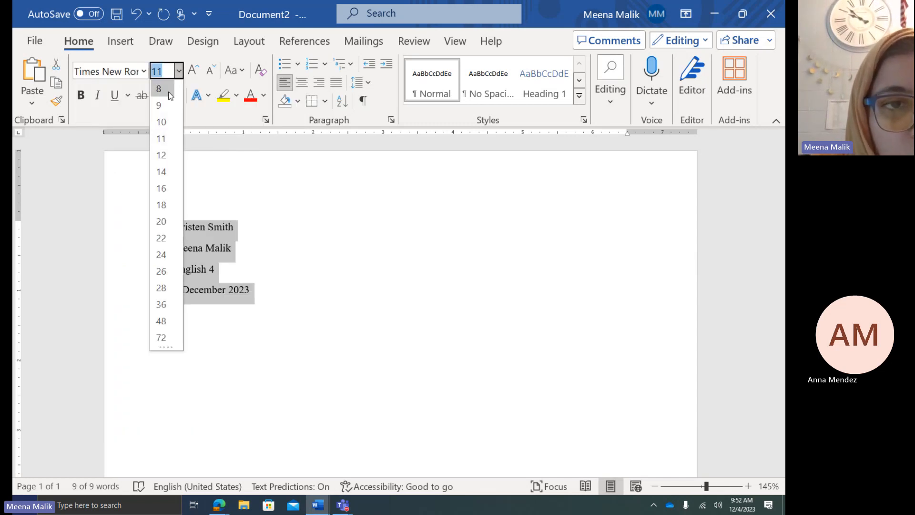
{"action": "left_click", "coordinate": [159, 161]}
{"action": "left_click", "coordinate": [307, 304]}
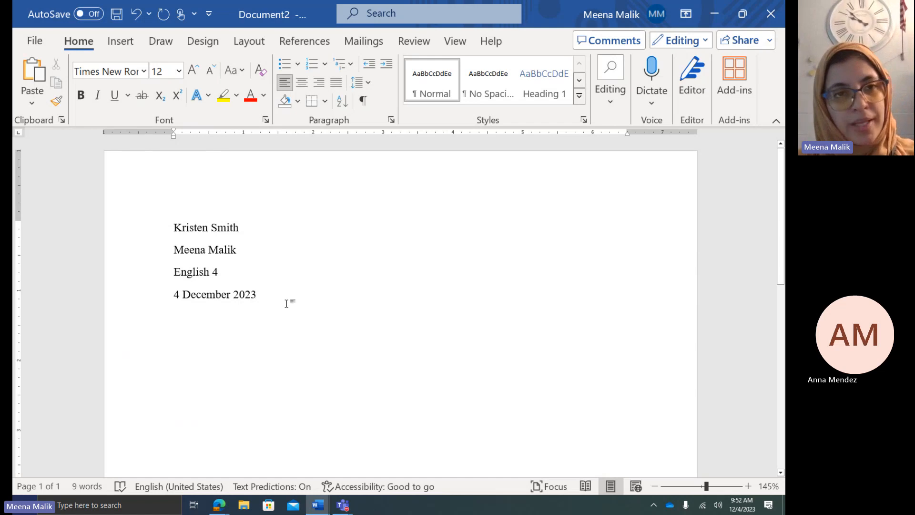
{"action": "key", "text": "ctrl+a"}
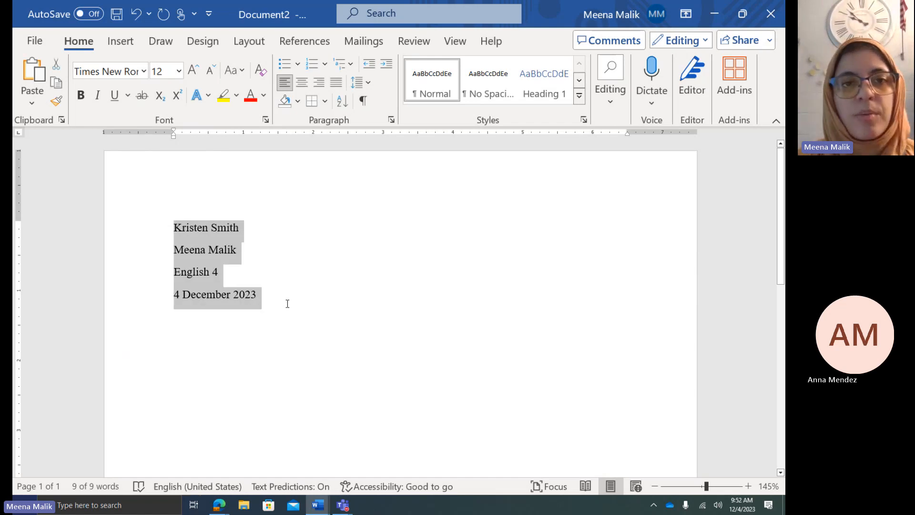
Set the heading's line spacing to 2.0 and remove the space after each paragraph
{"action": "left_click", "coordinate": [367, 84]}
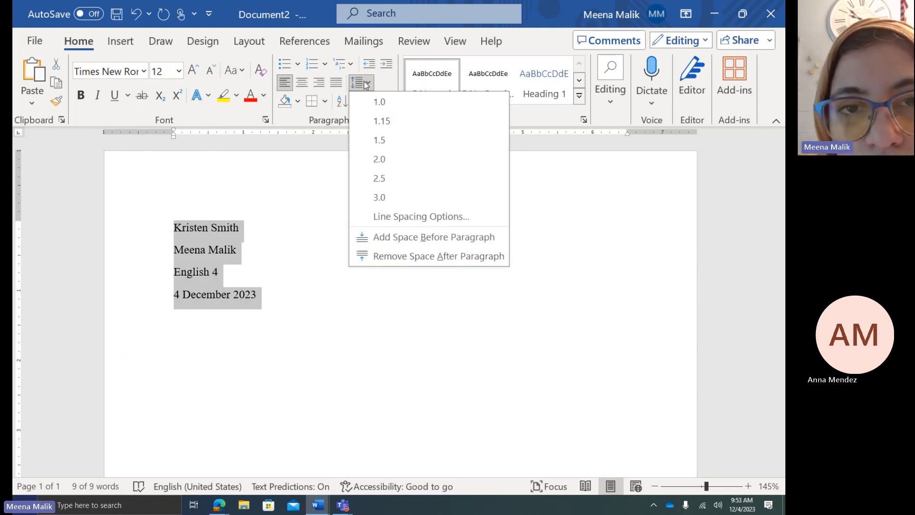
{"action": "left_click", "coordinate": [390, 160]}
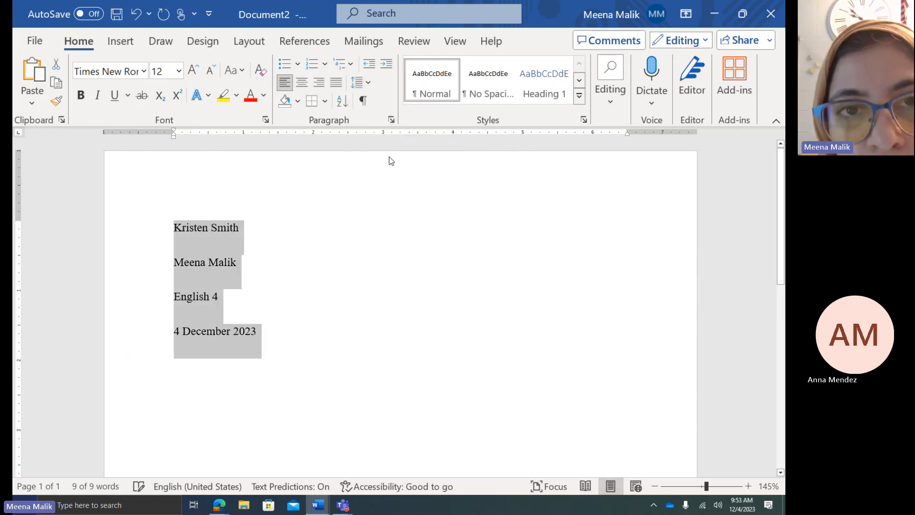
{"action": "left_click", "coordinate": [368, 84]}
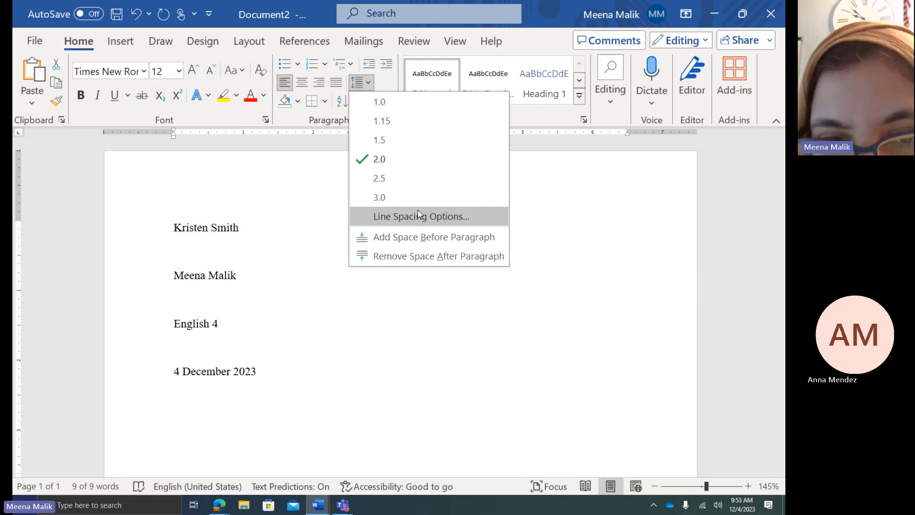
{"action": "left_click", "coordinate": [425, 256]}
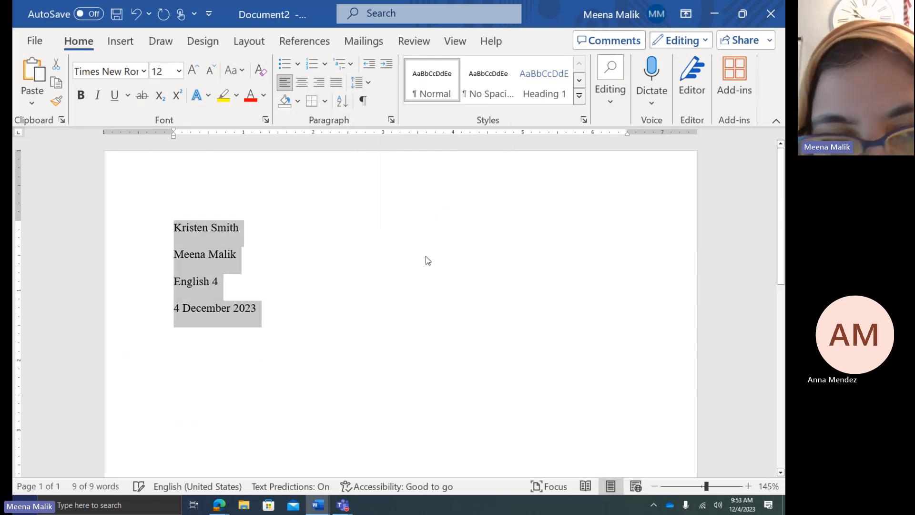
{"action": "left_click", "coordinate": [369, 84]}
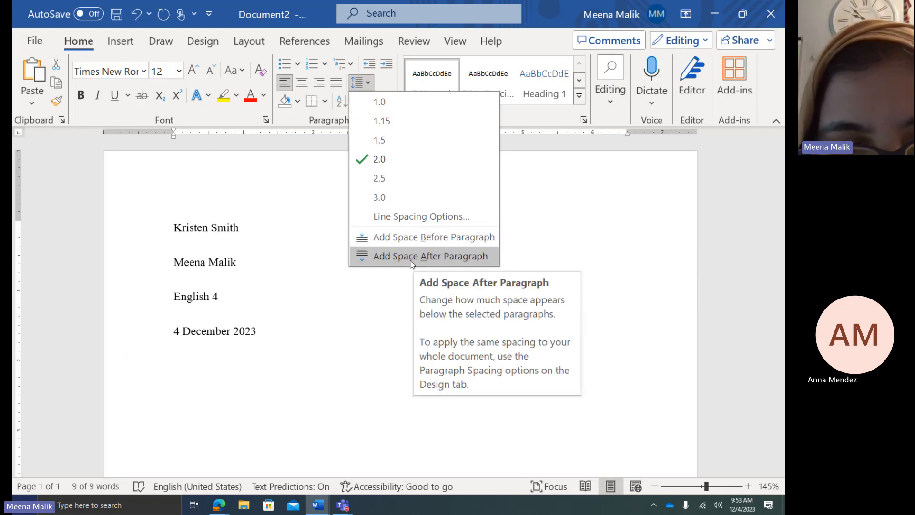
{"action": "left_click", "coordinate": [273, 209]}
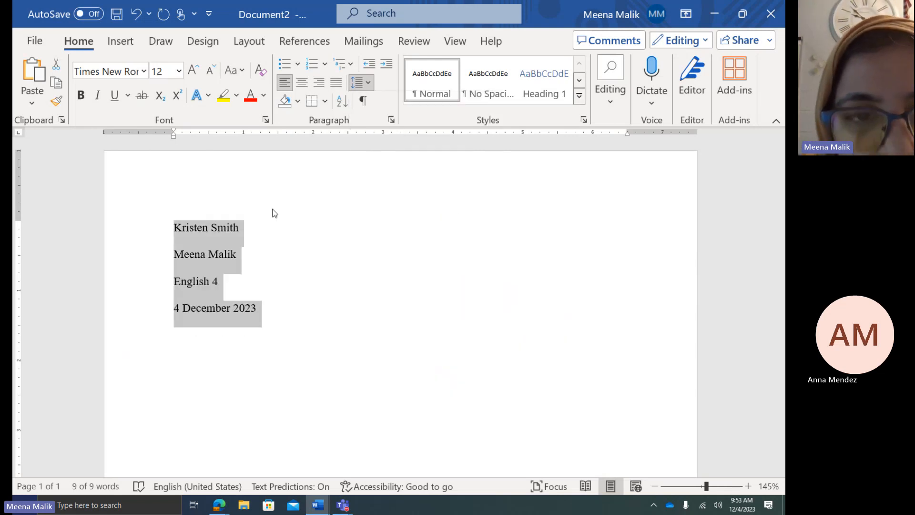
{"action": "left_click", "coordinate": [279, 314]}
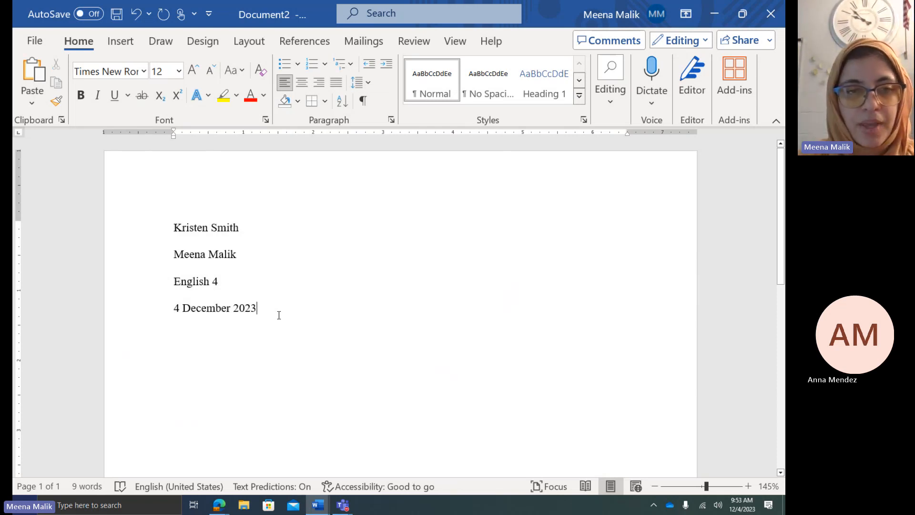
On a new centred line below the date, type 'Annotated Bibliography: Social Justice Issue Photo Essay'
{"action": "key", "text": "Return"}
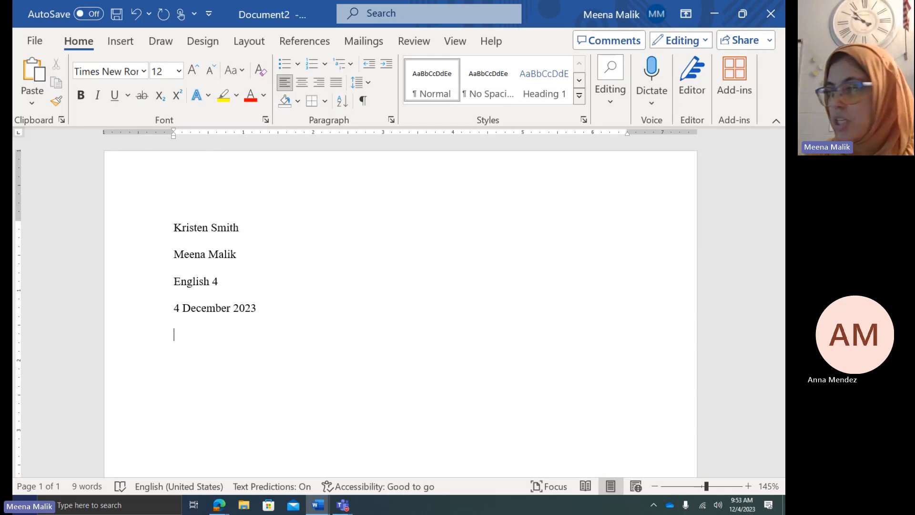
{"action": "left_click", "coordinate": [302, 83]}
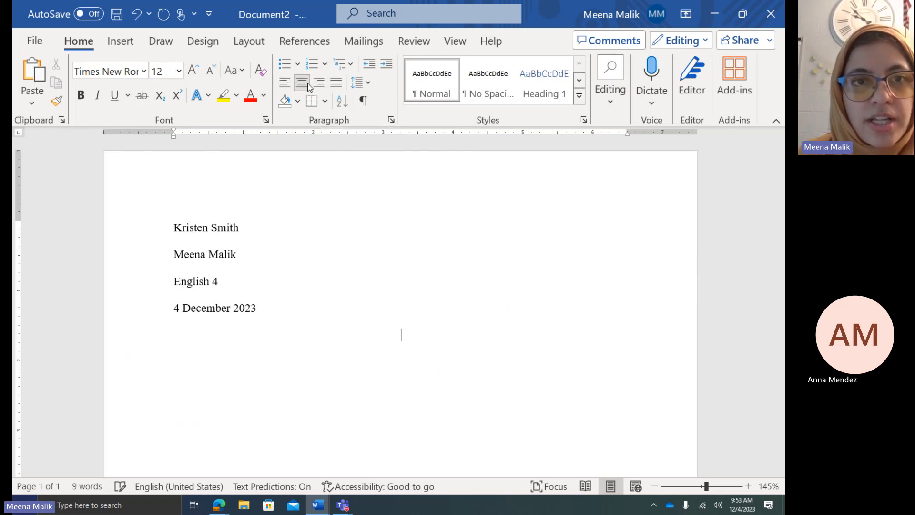
{"action": "type", "text": "Annotated"}
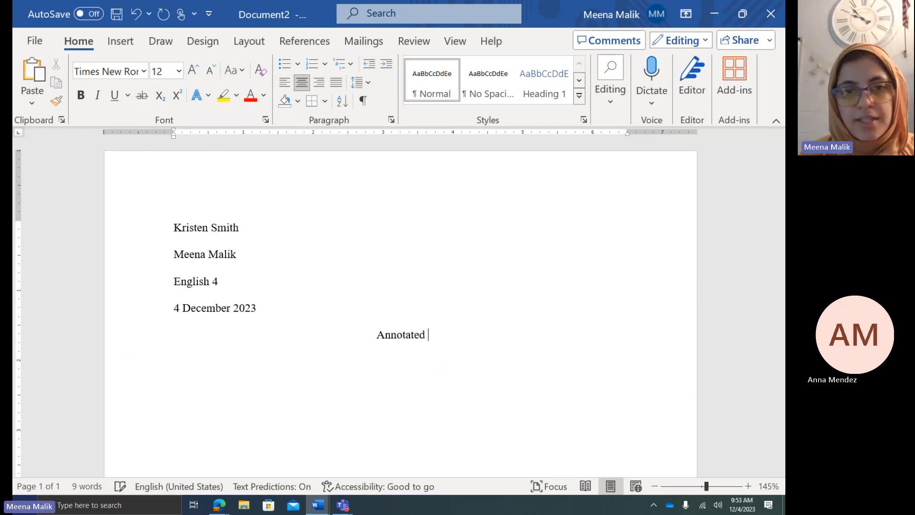
{"action": "scroll", "coordinate": [435, 301], "scroll_direction": "up", "scroll_amount": 10, "text": "ctrl"}
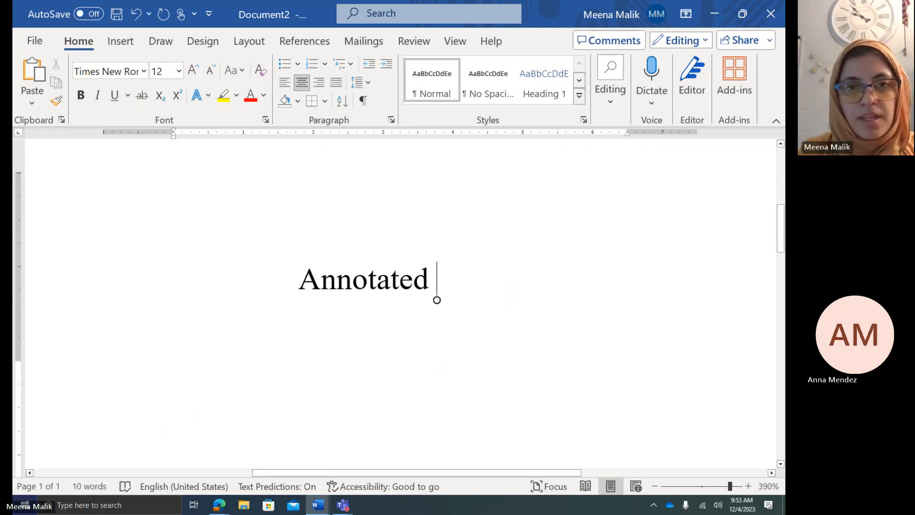
{"action": "type", "text": "Bibliogrpha"}
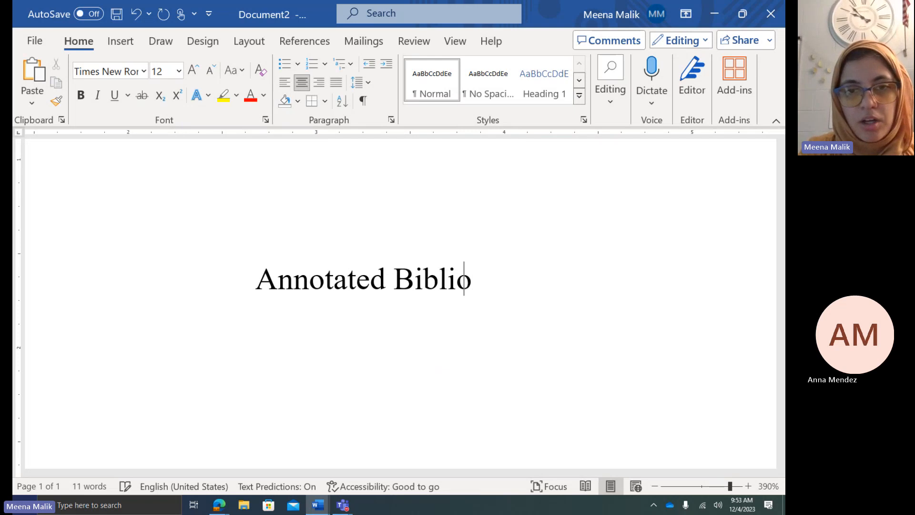
{"action": "key", "text": "BackSpace"}
{"action": "key", "text": "BackSpace"}
{"action": "key", "text": "BackSpace"}
{"action": "type", "text": "aph"}
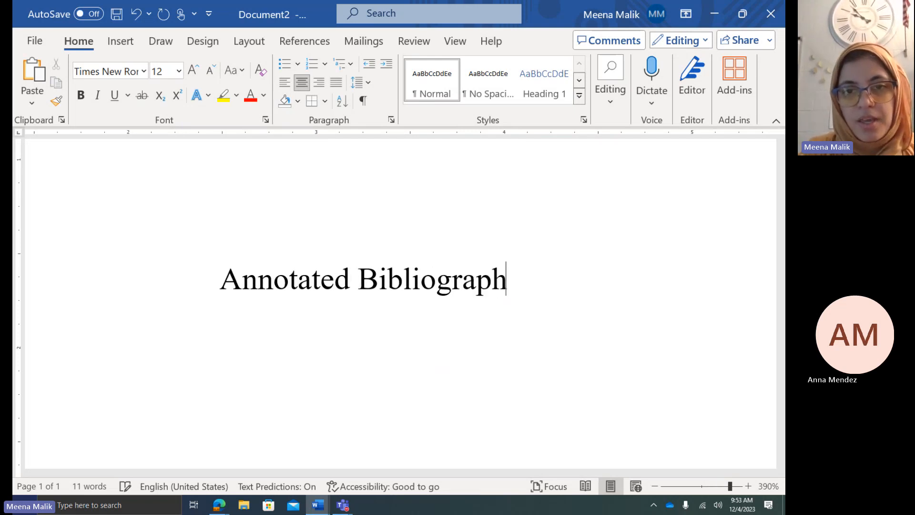
{"action": "type", "text": "y: Soci"}
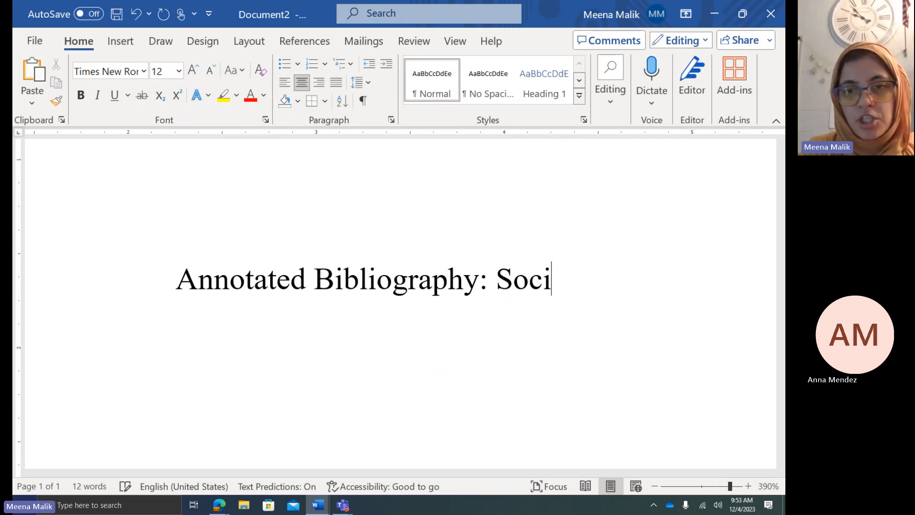
{"action": "type", "text": "al Justice Issue"}
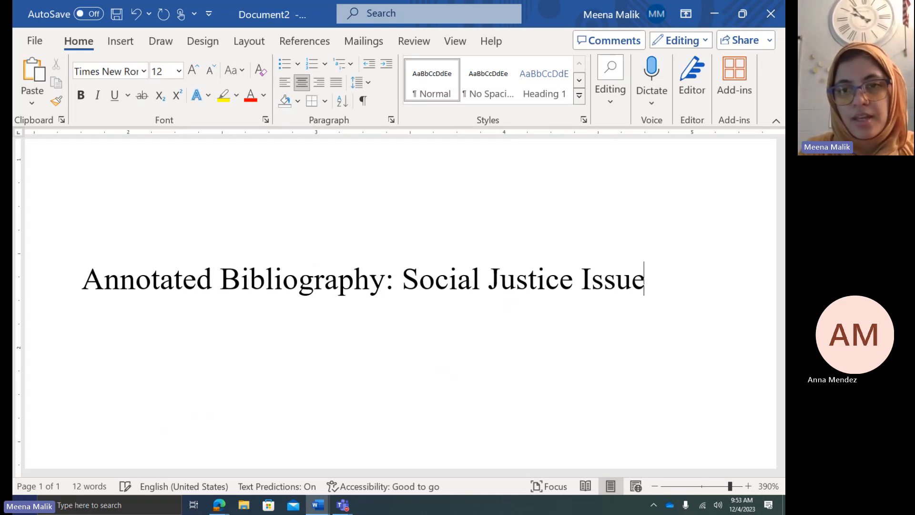
{"action": "key", "text": "BackSpace"}
{"action": "key", "text": "BackSpace"}
{"action": "key", "text": "BackSpace"}
{"action": "key", "text": "BackSpace"}
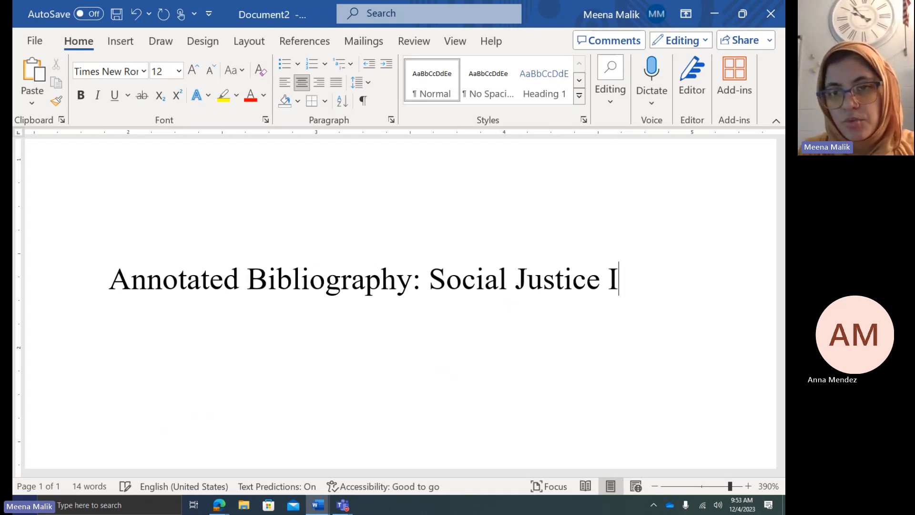
{"action": "type", "text": "ssue Photo Essay"}
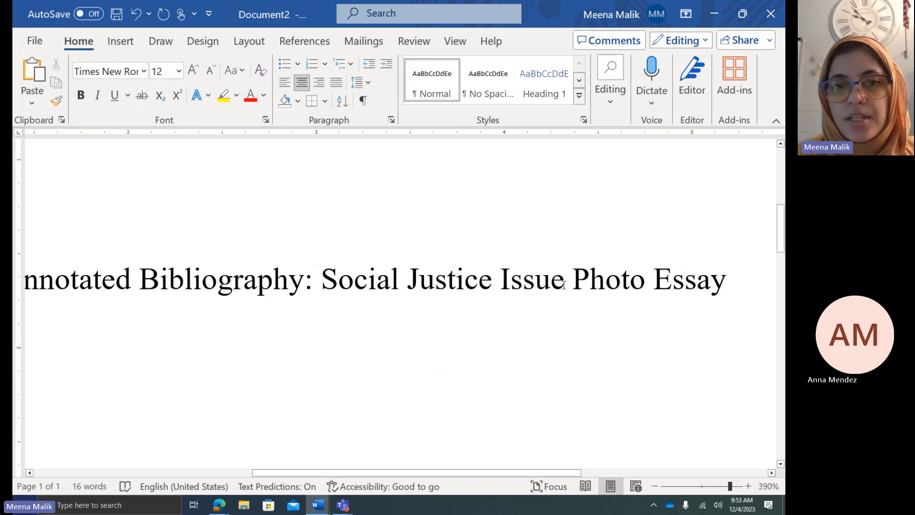
{"action": "left_click_drag", "start_coordinate": [565, 283], "coordinate": [375, 272]}
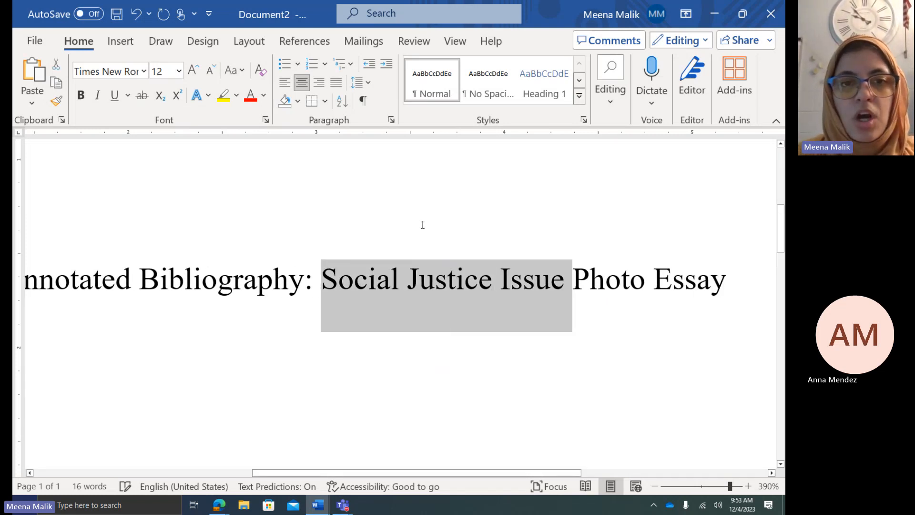
Replace 'Social Justice Issue' in the title with 'Senior Care', undoing an accidental style change
{"action": "scroll", "coordinate": [367, 319], "scroll_direction": "down", "scroll_amount": 5}
{"action": "scroll", "coordinate": [367, 322], "scroll_direction": "down", "scroll_amount": 5}
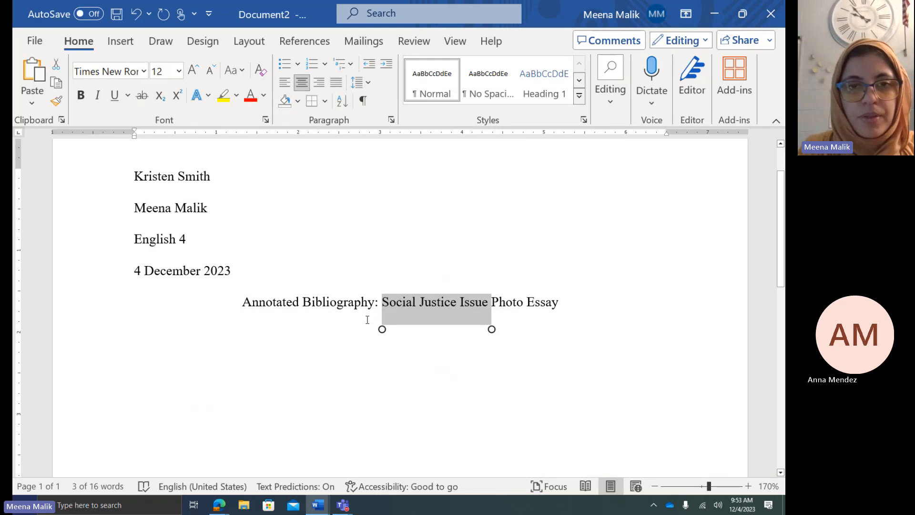
{"action": "key", "text": "ctrl+shift+s"}
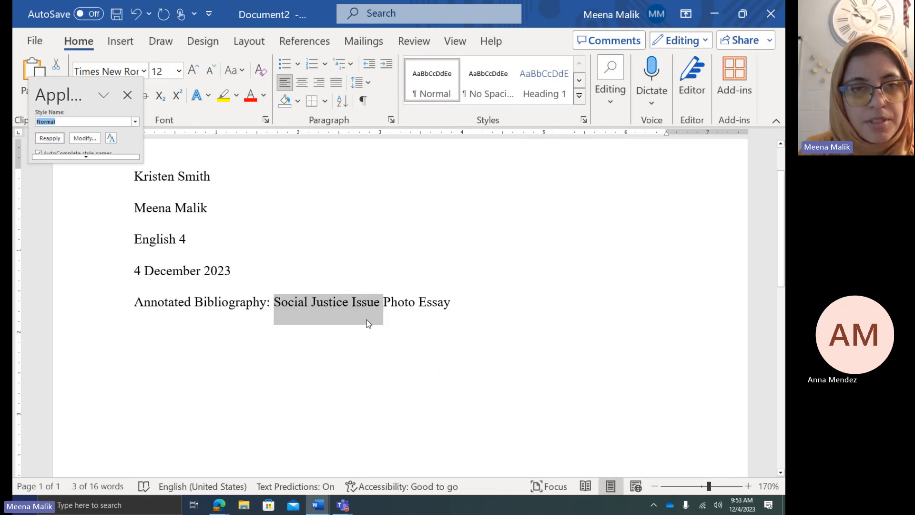
{"action": "left_click", "coordinate": [558, 284]}
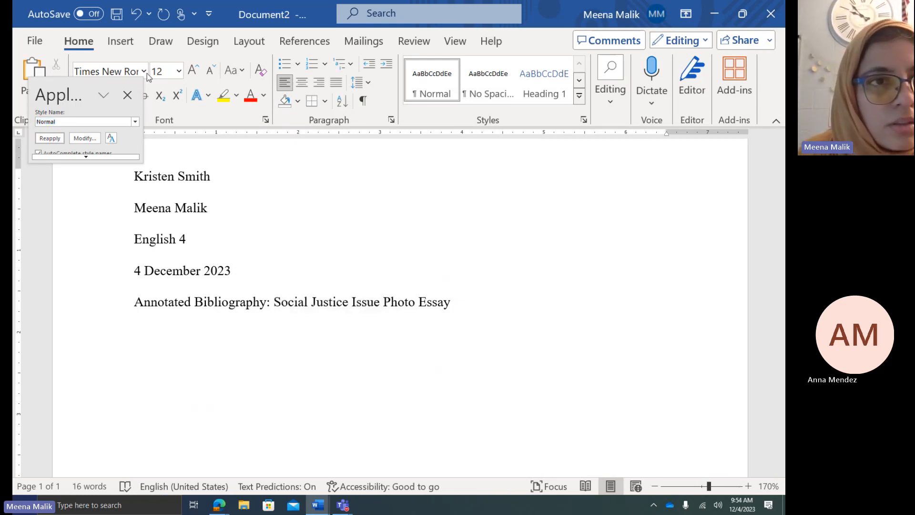
{"action": "left_click", "coordinate": [127, 95]}
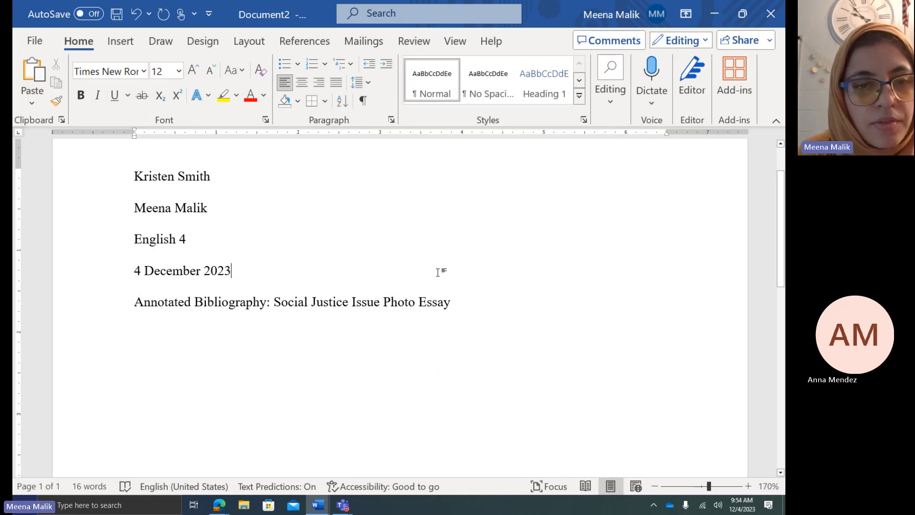
{"action": "key", "text": "ctrl+z"}
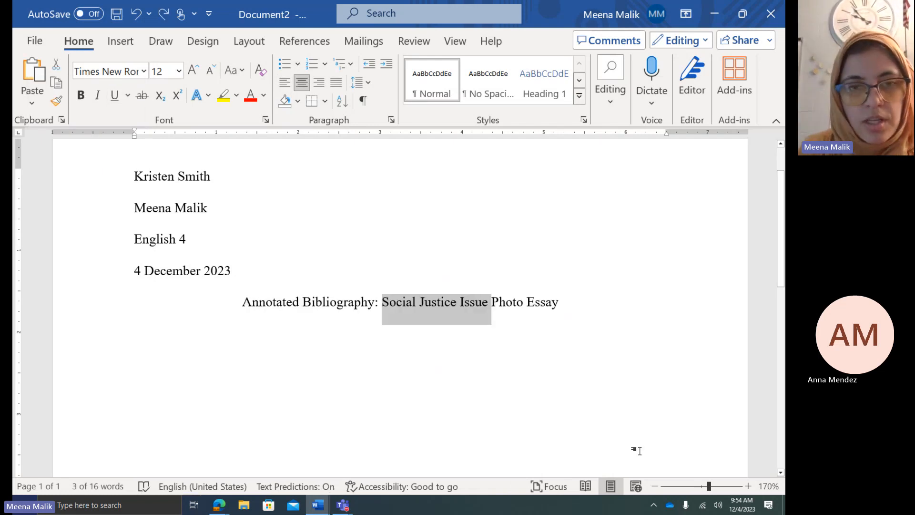
{"action": "type", "text": "Senior Care"}
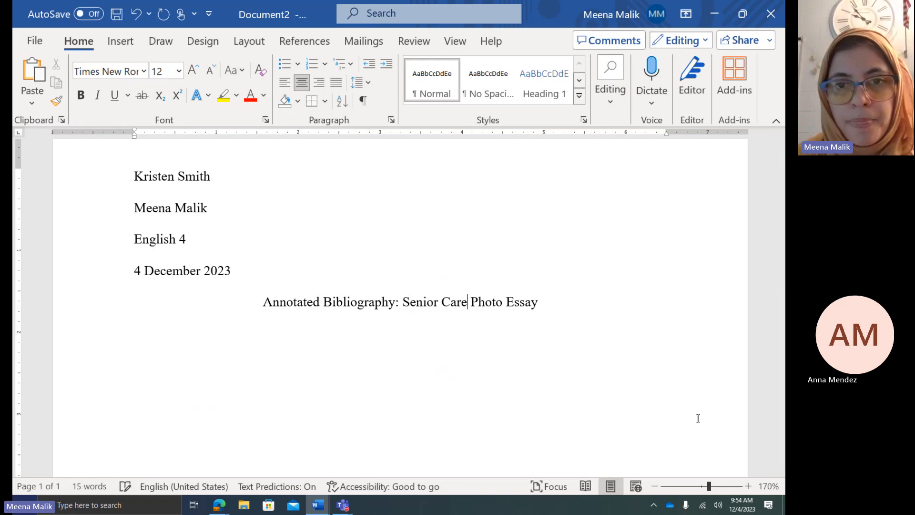
Add a blank left-aligned line after the title for the first citation
{"action": "left_click", "coordinate": [581, 307]}
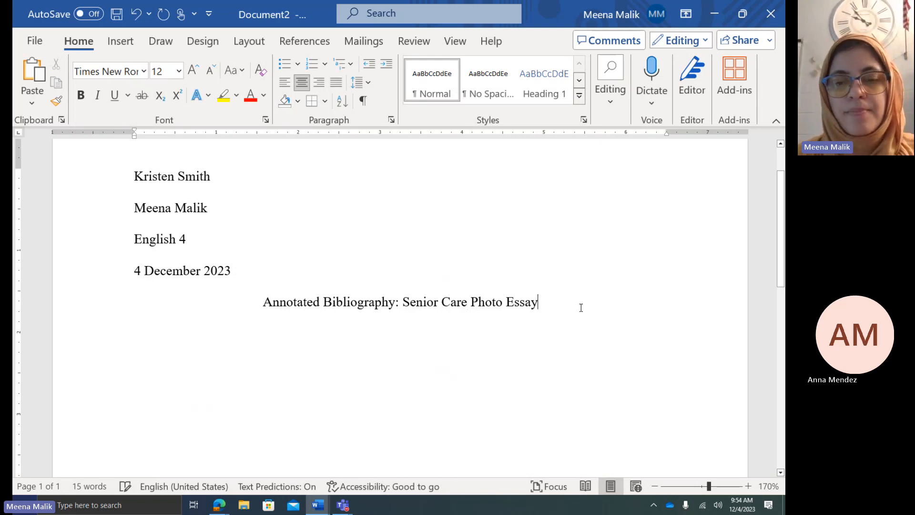
{"action": "key", "text": "Return"}
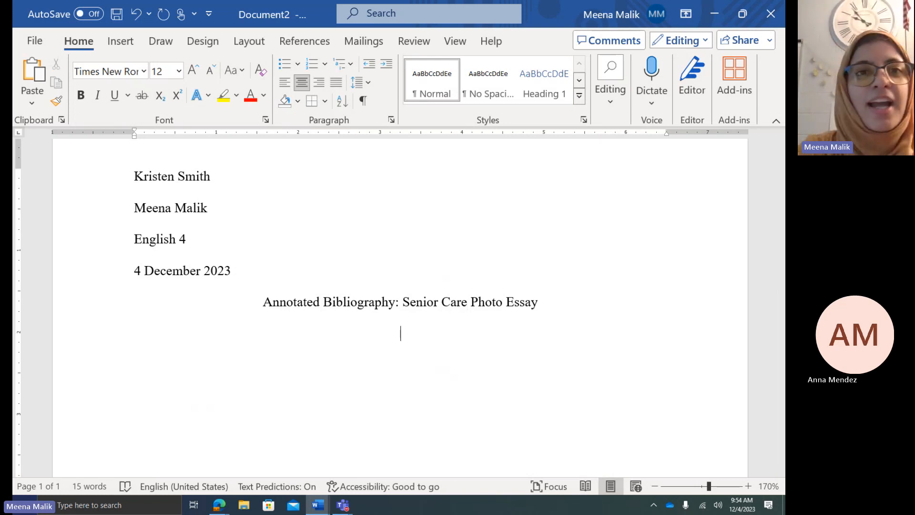
{"action": "key", "text": "ctrl+l"}
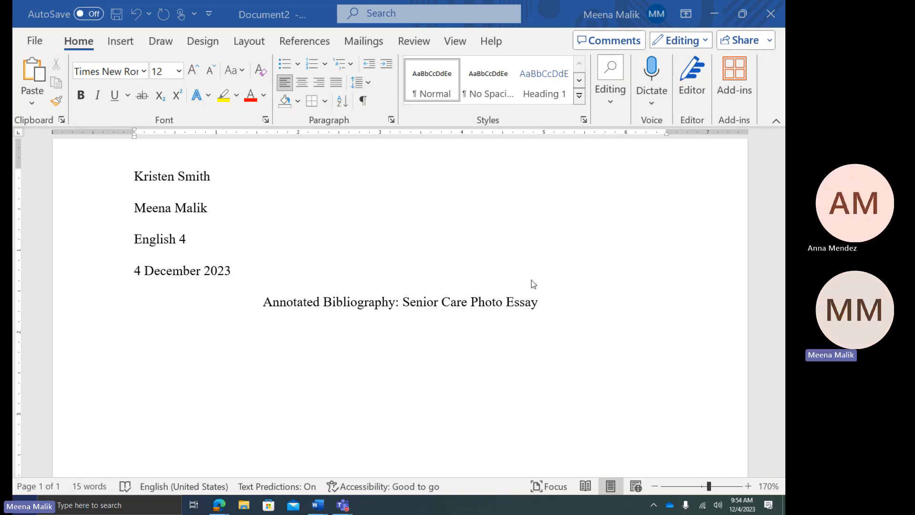
{"action": "left_click", "coordinate": [551, 294]}
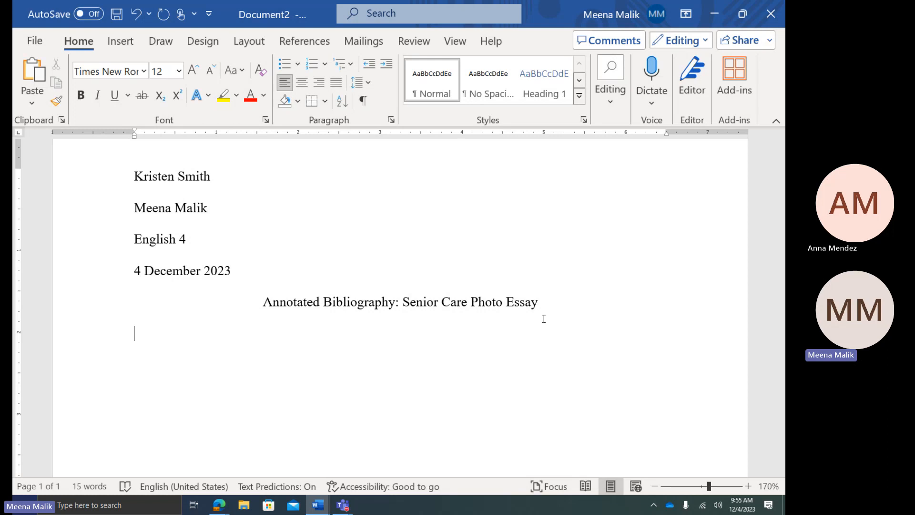
Dismiss EasyBib's plagiarism prompt and copy the Housing citation from the Works Cited list
{"action": "mouse_move", "coordinate": [221, 508]}
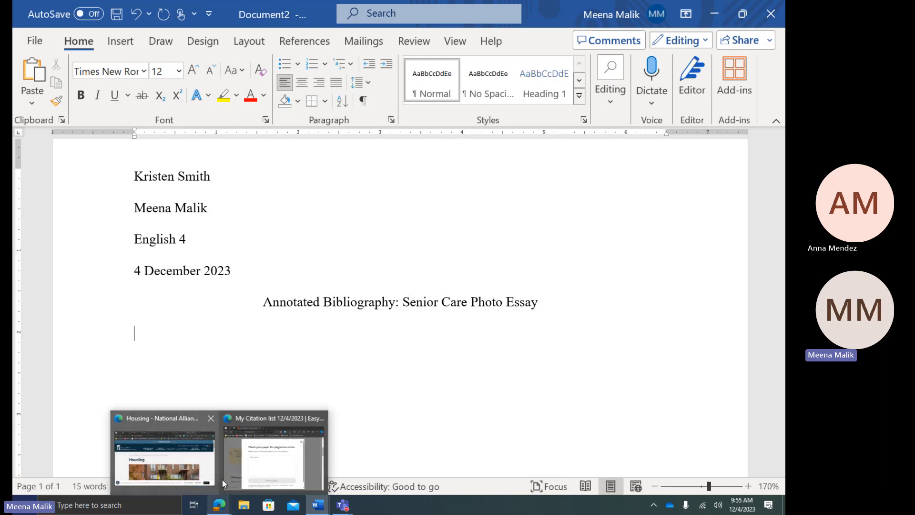
{"action": "left_click", "coordinate": [234, 469]}
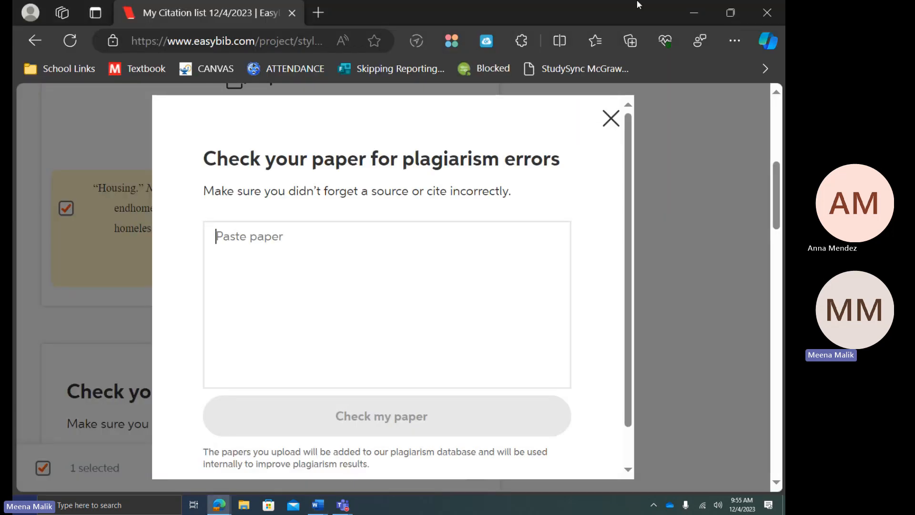
{"action": "left_click", "coordinate": [611, 119]}
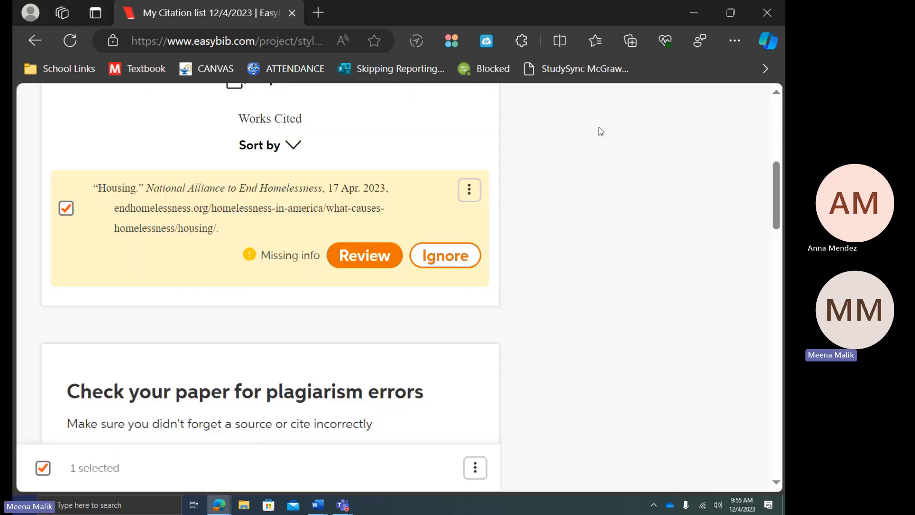
{"action": "scroll", "coordinate": [218, 281], "scroll_direction": "up", "scroll_amount": 5}
{"action": "scroll", "coordinate": [267, 284], "scroll_direction": "down", "scroll_amount": 6}
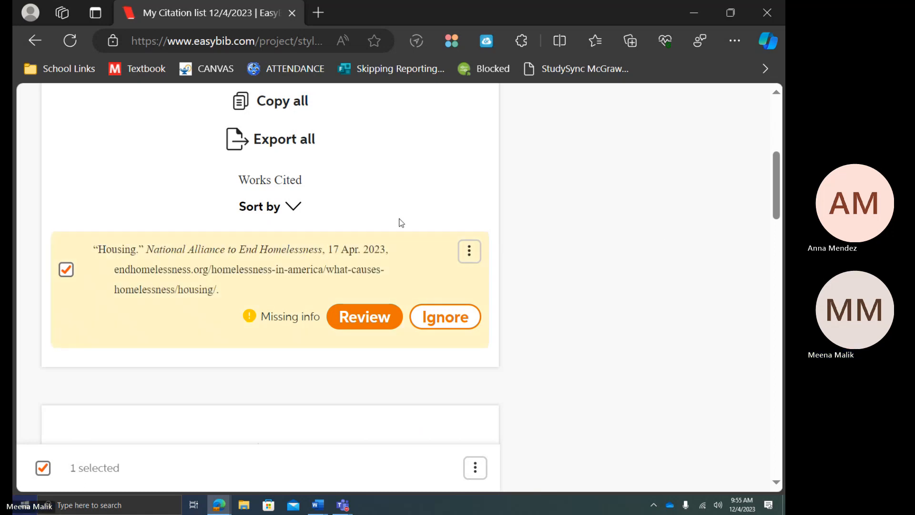
{"action": "mouse_move", "coordinate": [265, 275]}
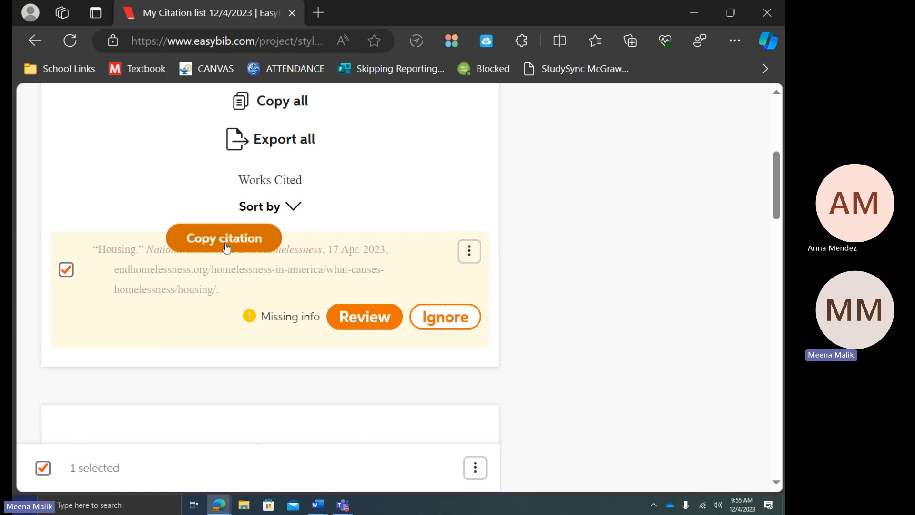
{"action": "mouse_move", "coordinate": [215, 266]}
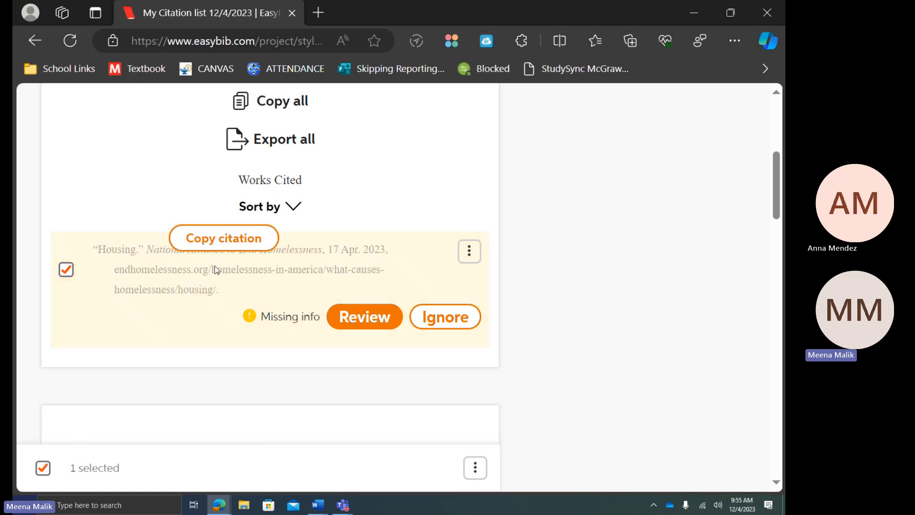
{"action": "left_click", "coordinate": [220, 247]}
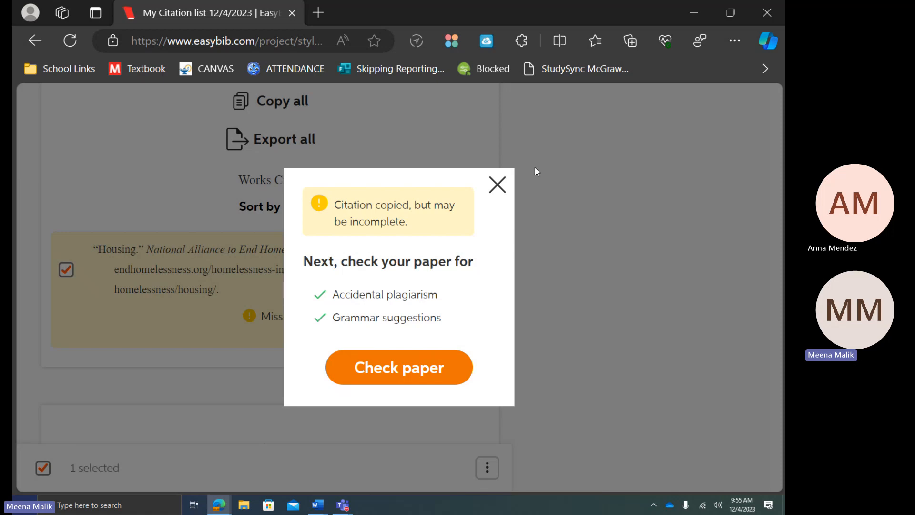
{"action": "left_click", "coordinate": [498, 185]}
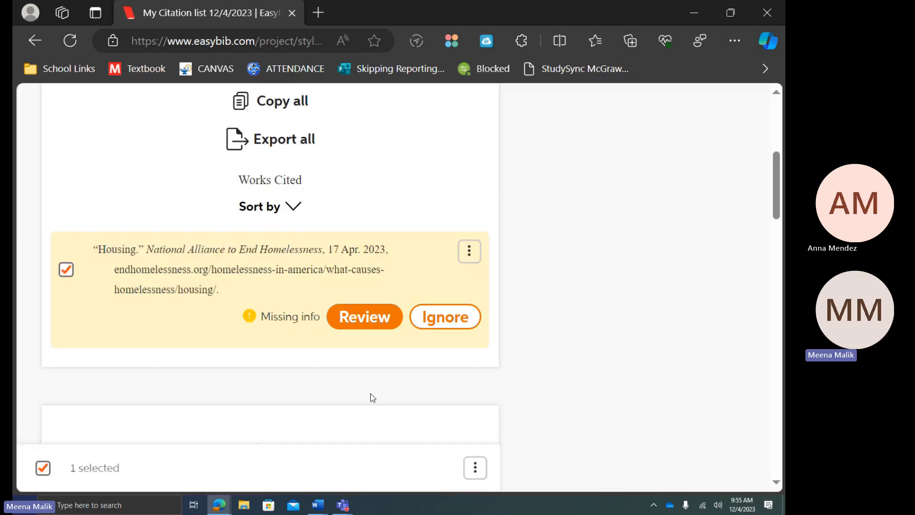
{"action": "mouse_move", "coordinate": [312, 509]}
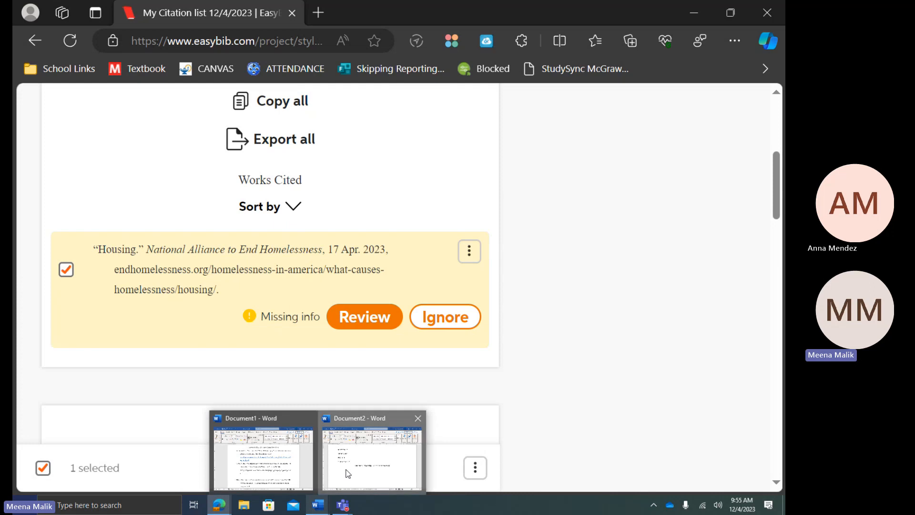
{"action": "left_click", "coordinate": [334, 431]}
Paste the Housing citation below the title
{"action": "key", "text": "ctrl+v"}
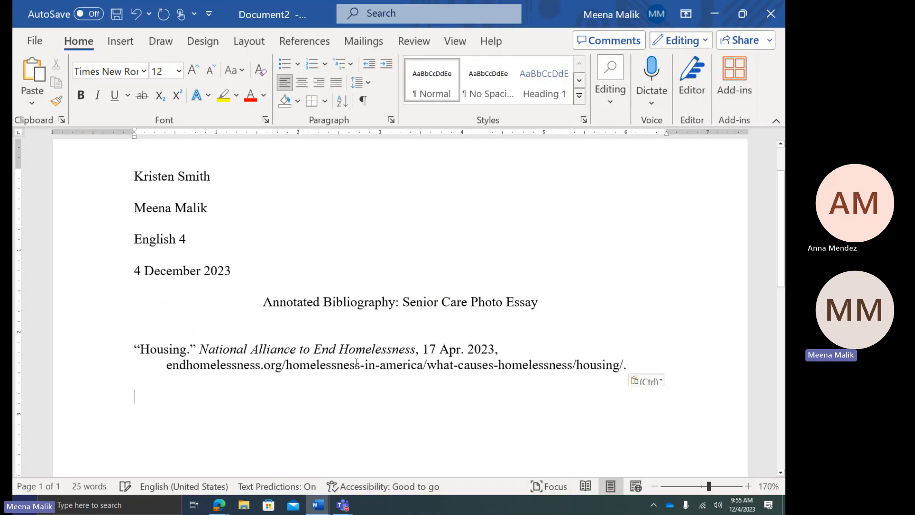
{"action": "left_click", "coordinate": [351, 365]}
{"action": "left_click", "coordinate": [315, 339]}
{"action": "left_click", "coordinate": [315, 318]}
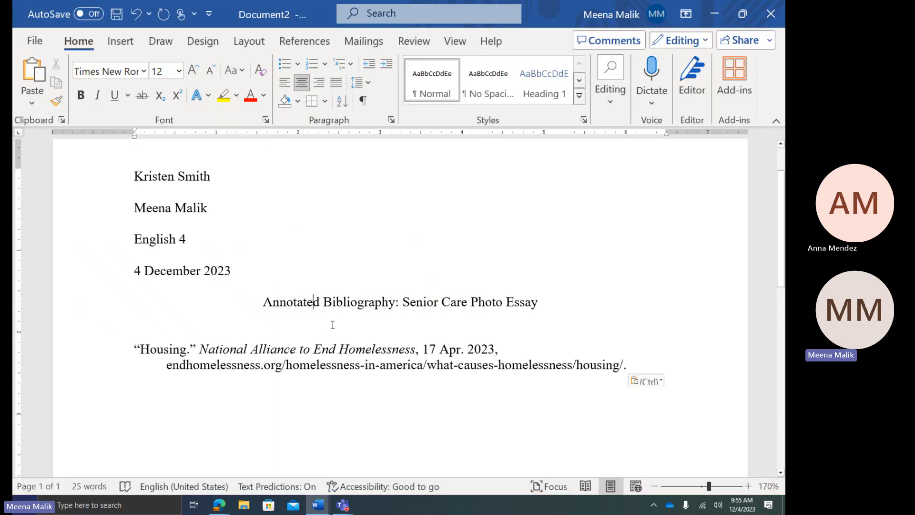
{"action": "left_click", "coordinate": [332, 324]}
{"action": "left_click", "coordinate": [299, 330]}
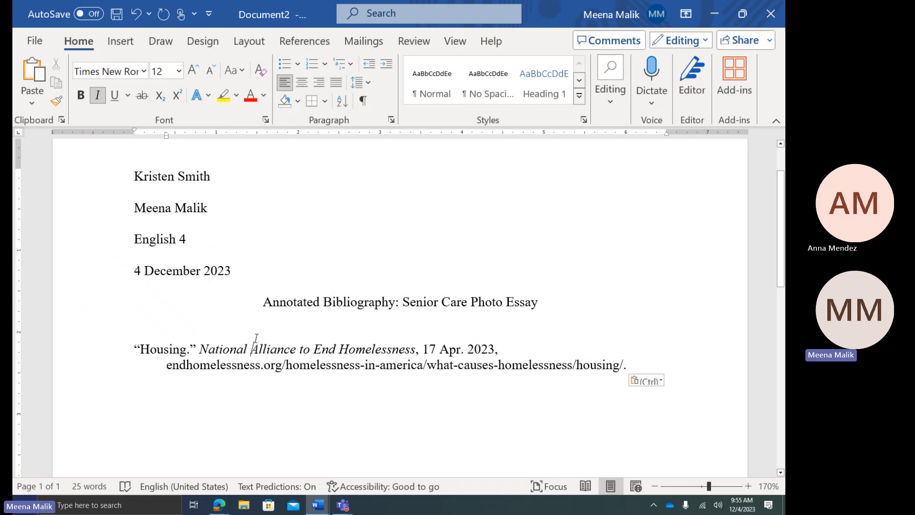
Set the Housing citation to 2.0 line spacing with no space after the paragraph
{"action": "left_click", "coordinate": [156, 349]}
{"action": "left_click_drag", "start_coordinate": [123, 349], "coordinate": [475, 396]}
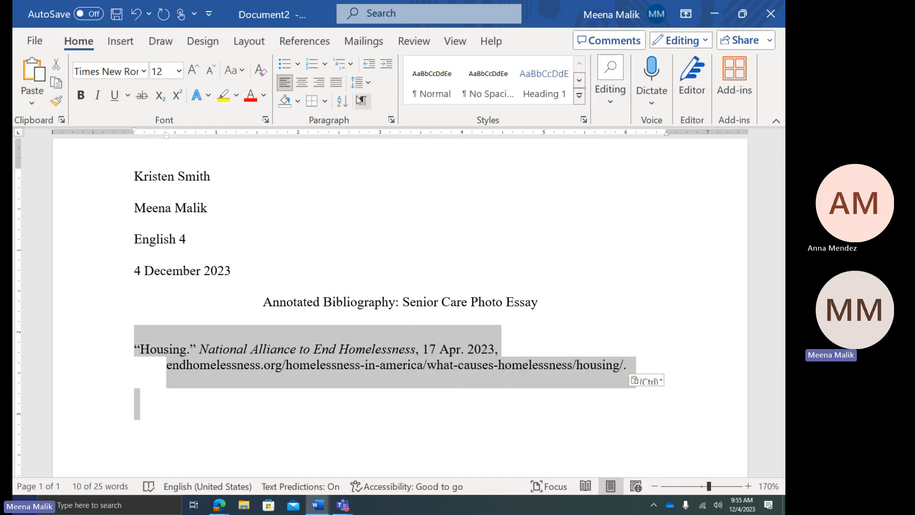
{"action": "left_click", "coordinate": [362, 82]}
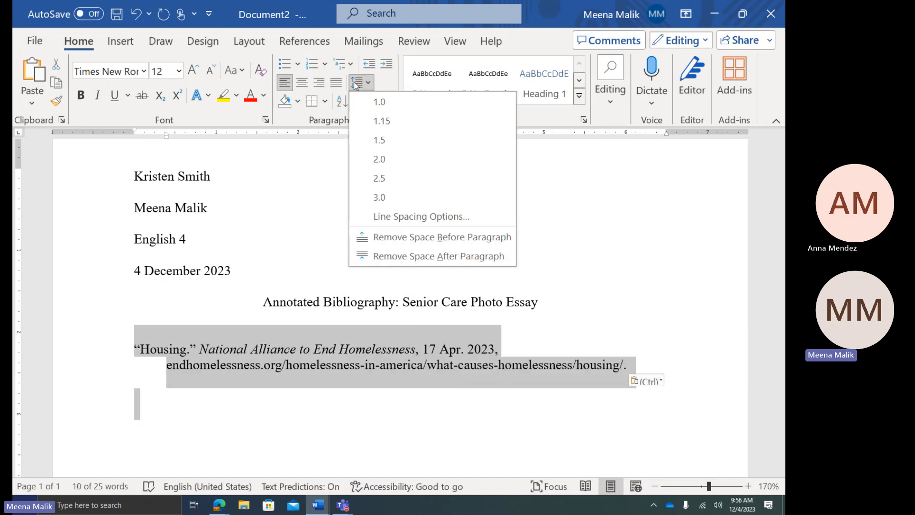
{"action": "left_click", "coordinate": [404, 164]}
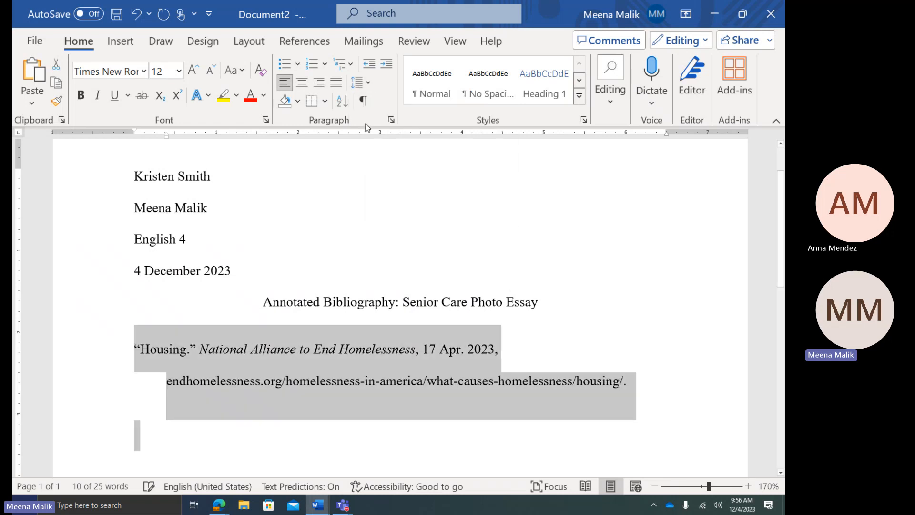
{"action": "left_click", "coordinate": [368, 86]}
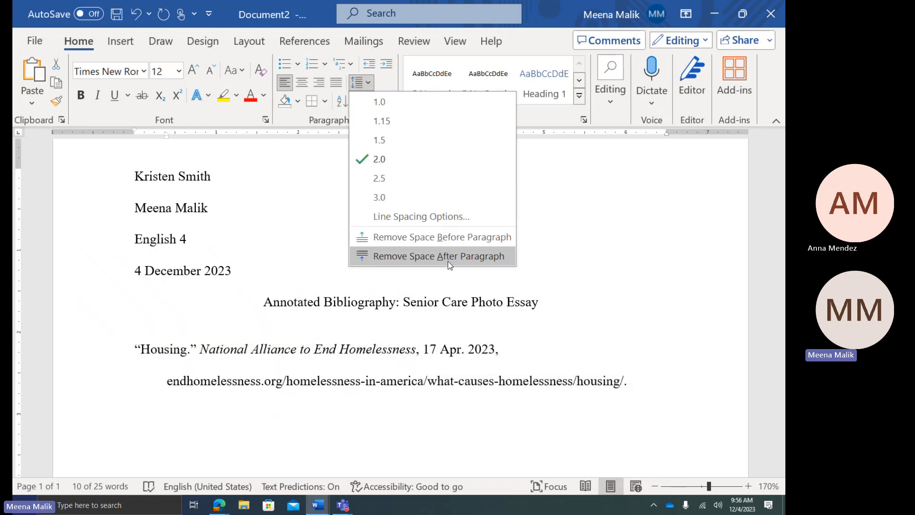
{"action": "left_click", "coordinate": [450, 258]}
{"action": "left_click", "coordinate": [439, 390]}
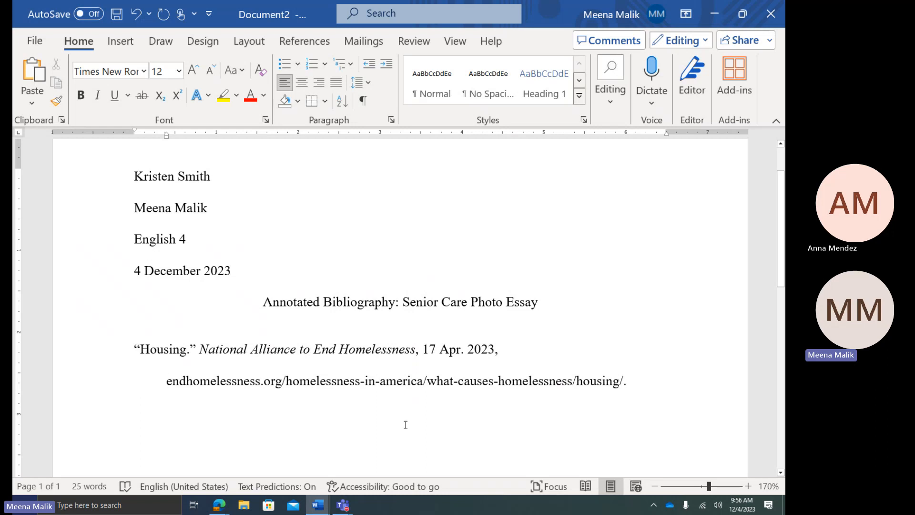
Fix the citation's line break so the URL follows '17 Apr. 2023,' on the indented line
{"action": "key", "text": "BackSpace"}
{"action": "key", "text": "BackSpace"}
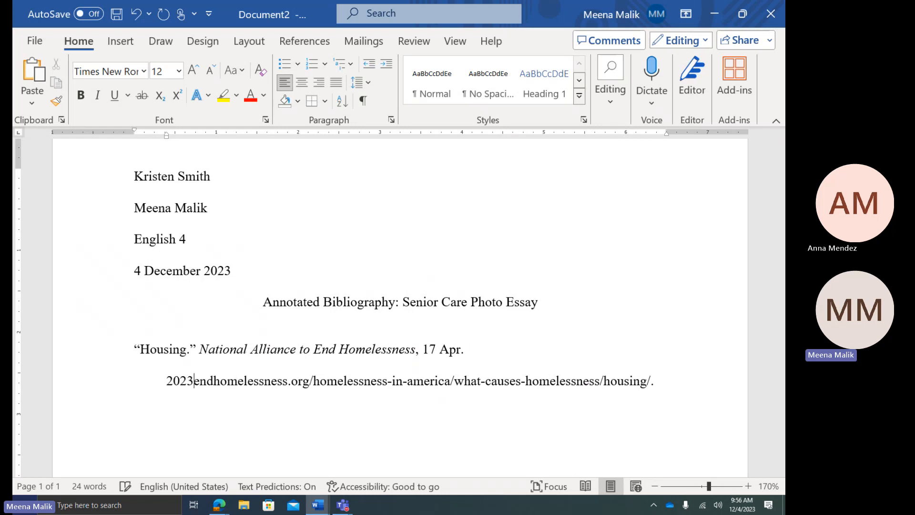
{"action": "key", "text": "BackSpace"}
{"action": "key", "text": "BackSpace"}
{"action": "key", "text": "BackSpace"}
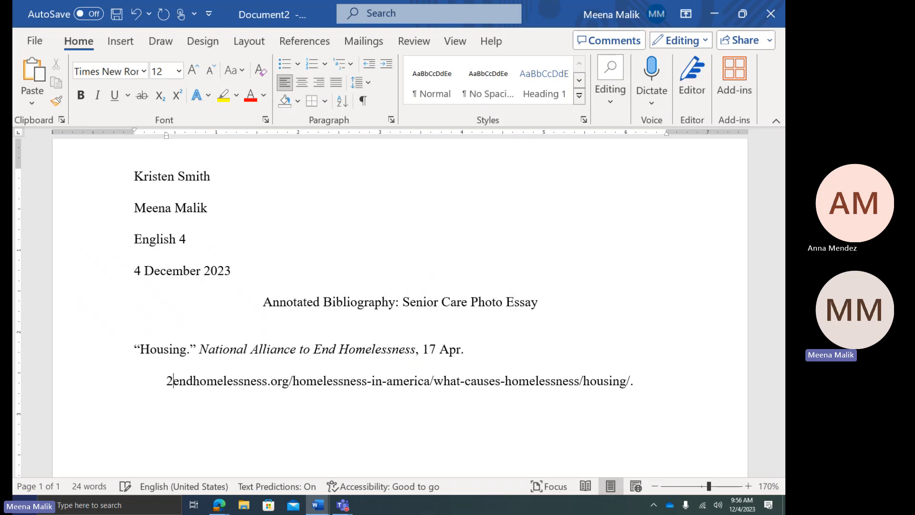
{"action": "type", "text": "023,"}
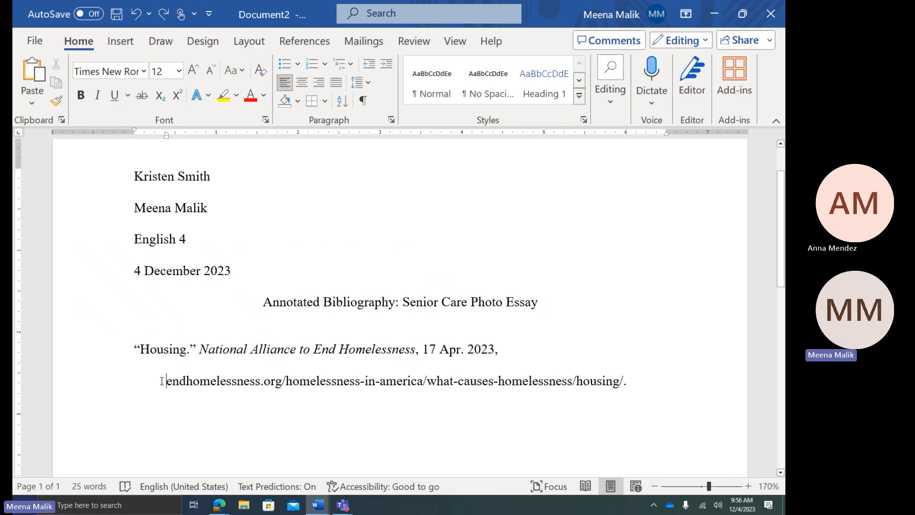
{"action": "left_click_drag", "start_coordinate": [162, 381], "coordinate": [634, 381]}
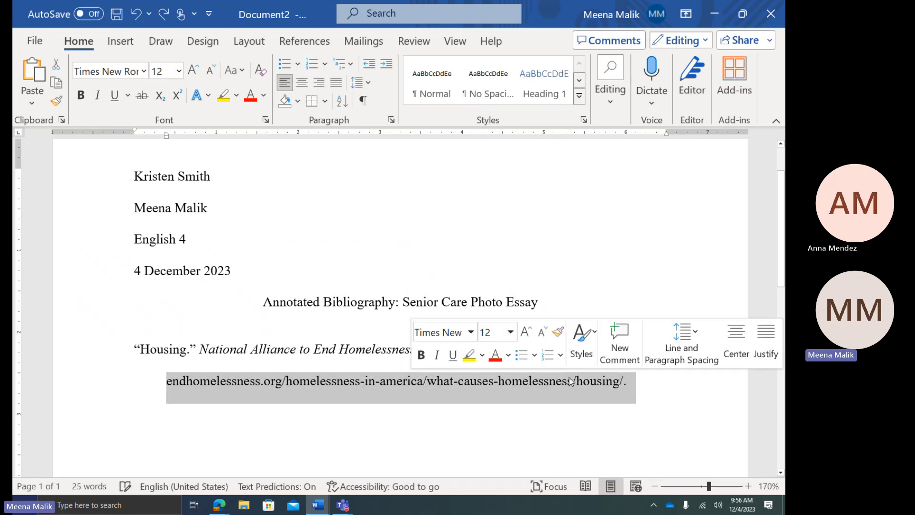
{"action": "left_click_drag", "start_coordinate": [552, 380], "coordinate": [551, 352]}
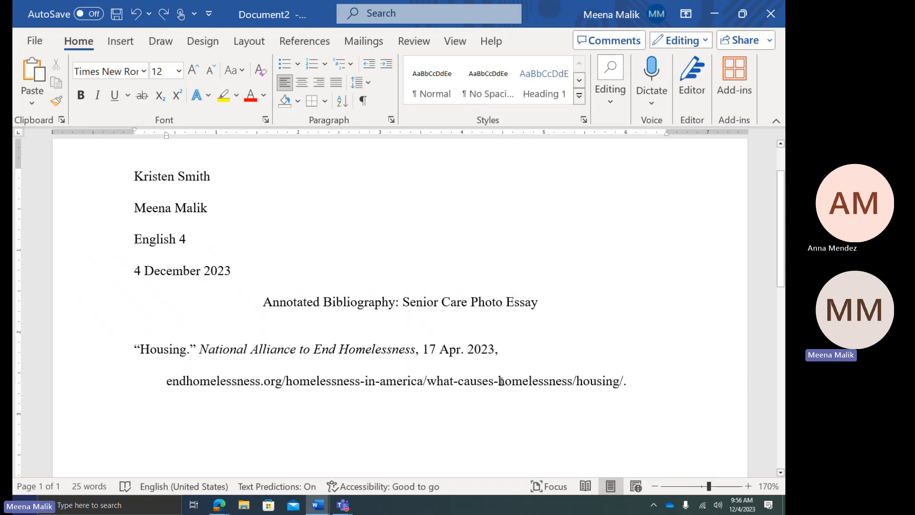
{"action": "left_click", "coordinate": [164, 382]}
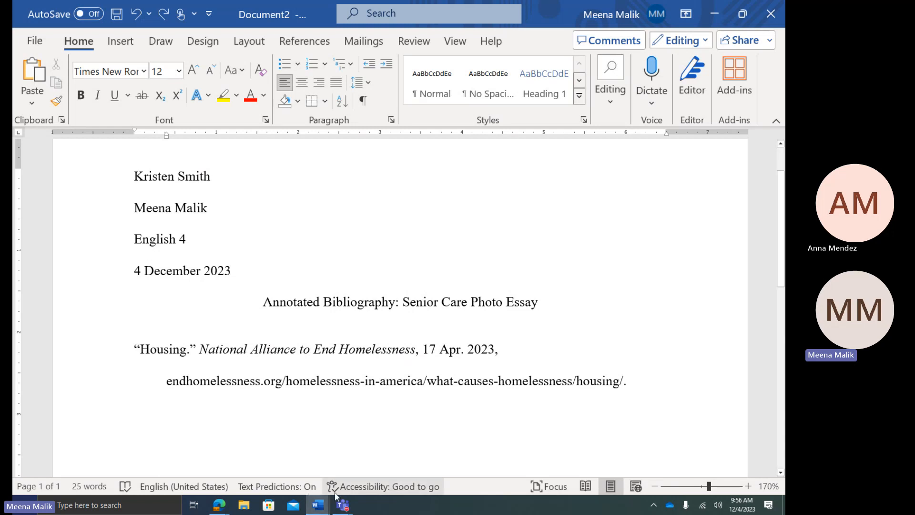
In Document1, select the Bayshore Home Care and Institute on Aging citations for copying
{"action": "mouse_move", "coordinate": [318, 505]}
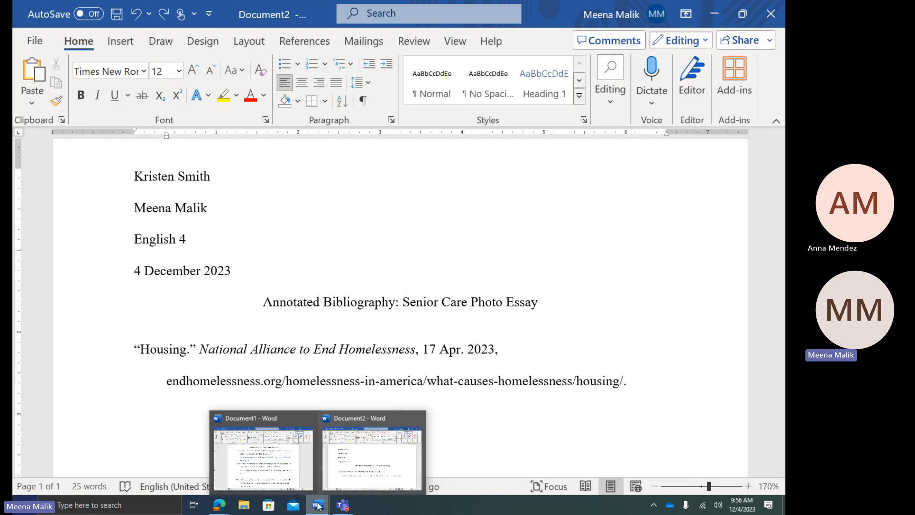
{"action": "left_click", "coordinate": [304, 467]}
{"action": "scroll", "coordinate": [306, 454], "scroll_direction": "down", "scroll_amount": 15}
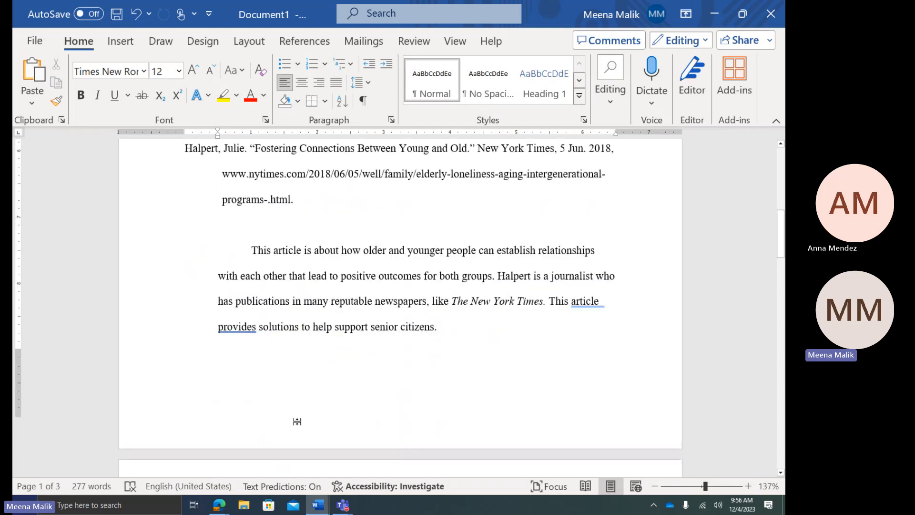
{"action": "scroll", "coordinate": [296, 423], "scroll_direction": "down", "scroll_amount": 13}
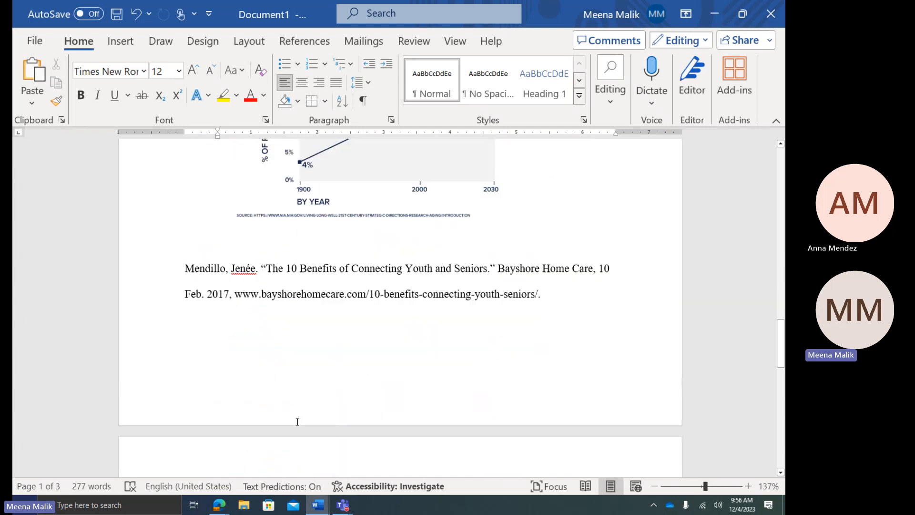
{"action": "scroll", "coordinate": [274, 366], "scroll_direction": "up", "scroll_amount": 3}
{"action": "left_click_drag", "start_coordinate": [186, 271], "coordinate": [477, 374]}
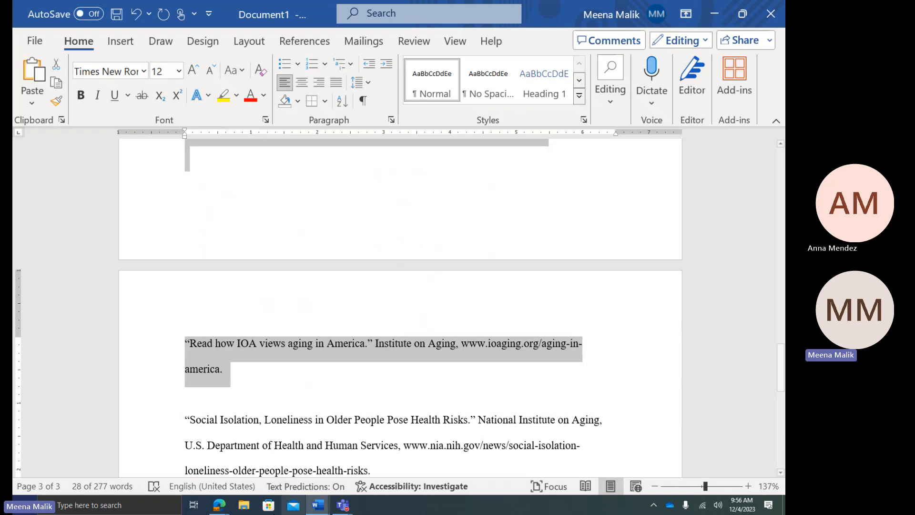
Paste the two citations into Document2 with a blank line before them, keeping 2.0 spacing
{"action": "mouse_move", "coordinate": [317, 504]}
{"action": "left_click", "coordinate": [336, 471]}
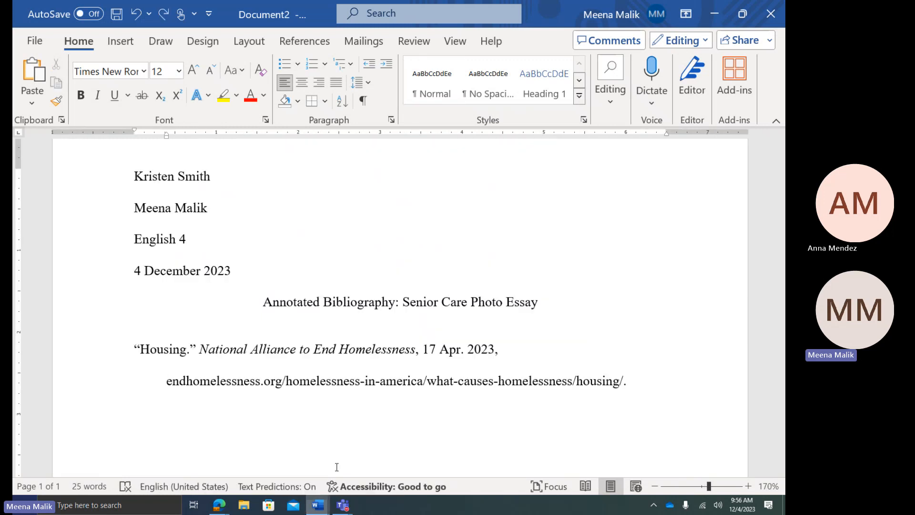
{"action": "type", "text": "Mendillo, Jenée. \"The 10 Benefits of Connecting Youth and Seniors.\" Bayshore Home Care, 10 Feb. 2017, www.bayshorehomecare.com/10-benefits-connecting-youth-seniors/.  \"Read how IOA views aging in America.\" Institute on Aging, www.ioaging.org/aging-in-america."}
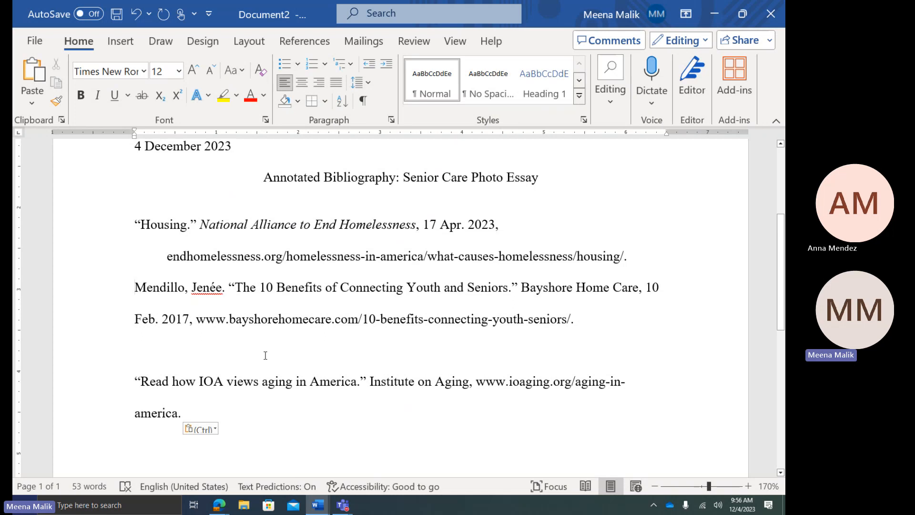
{"action": "key", "text": "Return"}
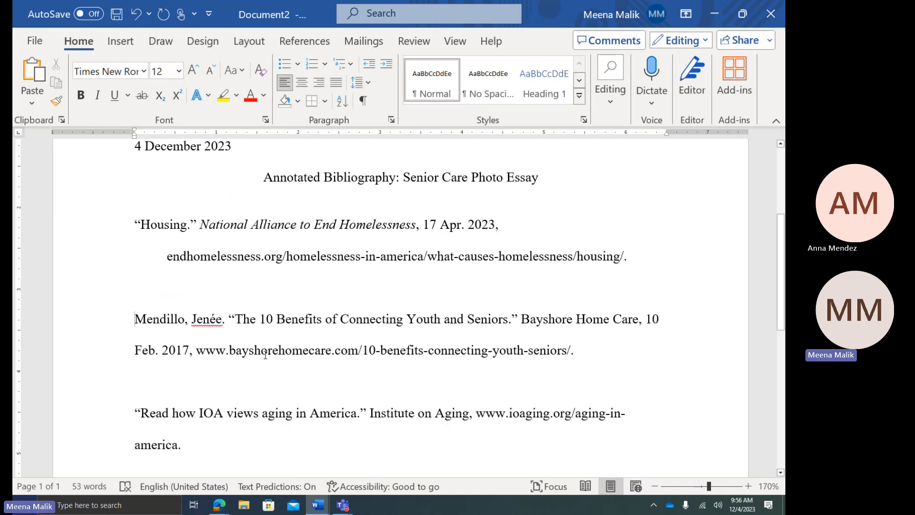
{"action": "left_click_drag", "start_coordinate": [242, 297], "coordinate": [322, 440]}
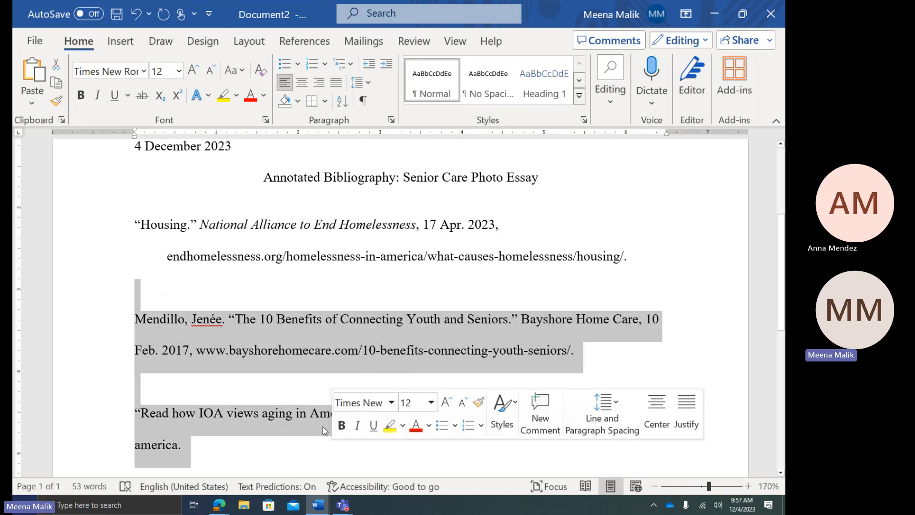
{"action": "left_click", "coordinate": [365, 84]}
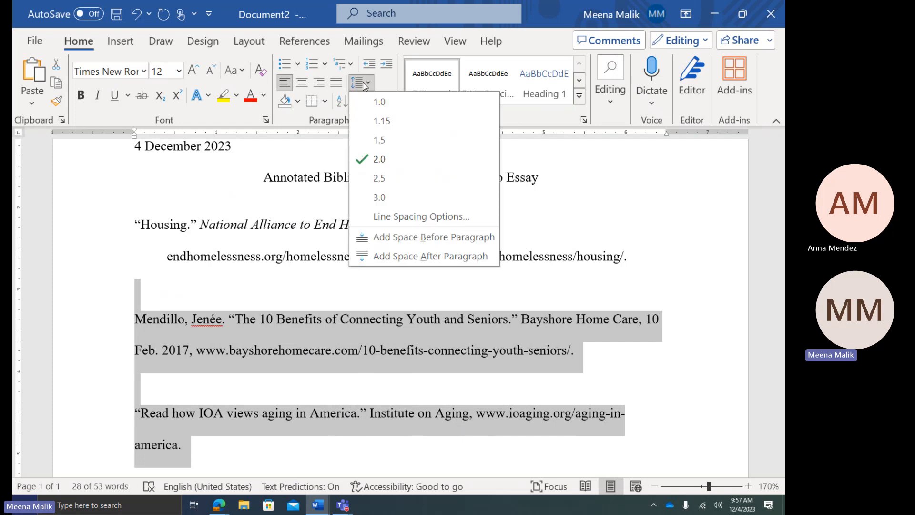
{"action": "left_click", "coordinate": [365, 84]}
Review the Bayshore Home Care citation, checking the spelling flag on the author's name
{"action": "left_click", "coordinate": [292, 321]}
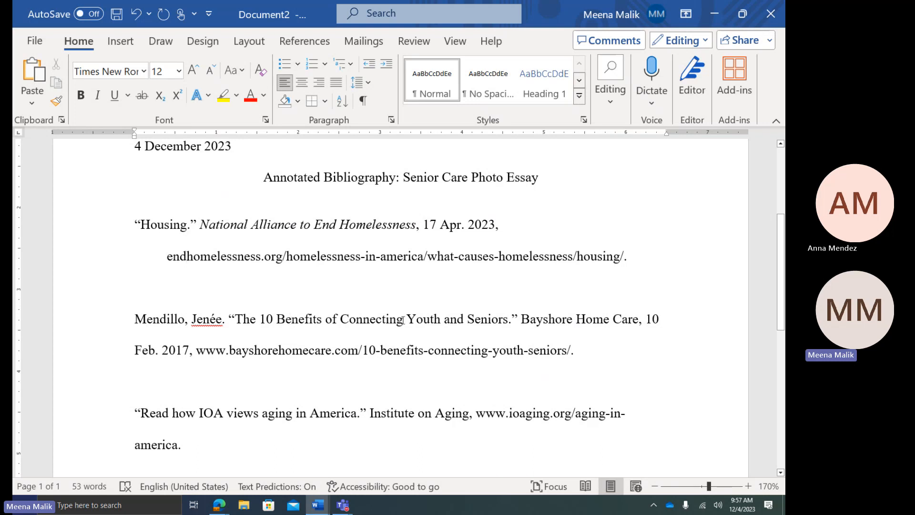
{"action": "key", "text": "End"}
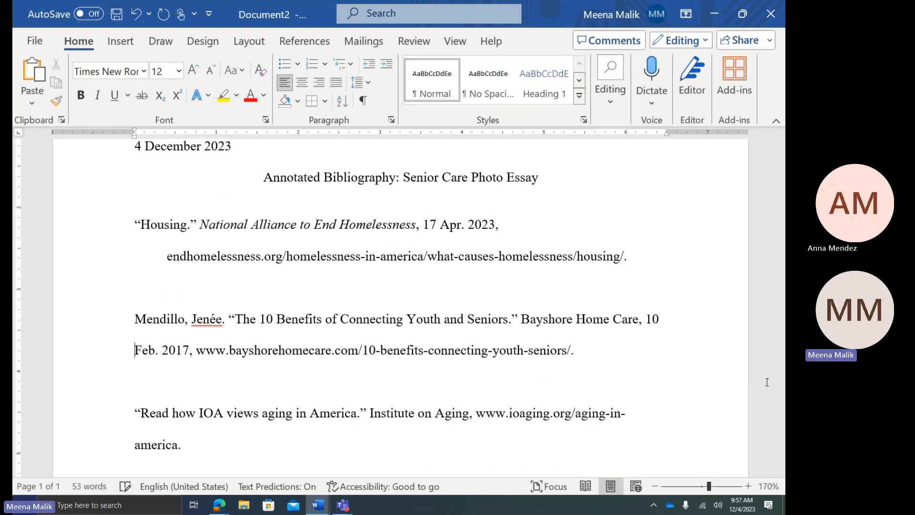
{"action": "right_click", "coordinate": [206, 320]}
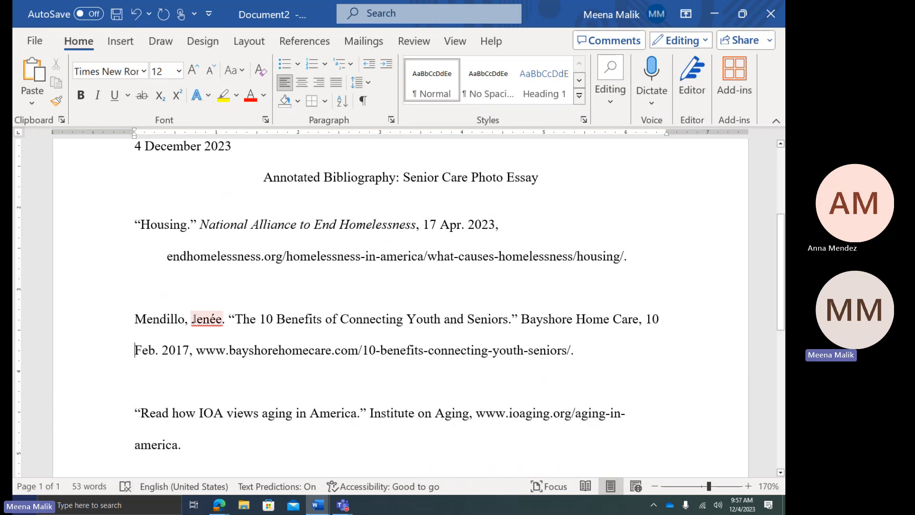
{"action": "left_click", "coordinate": [146, 318]}
{"action": "left_click_drag", "start_coordinate": [146, 318], "coordinate": [457, 322]}
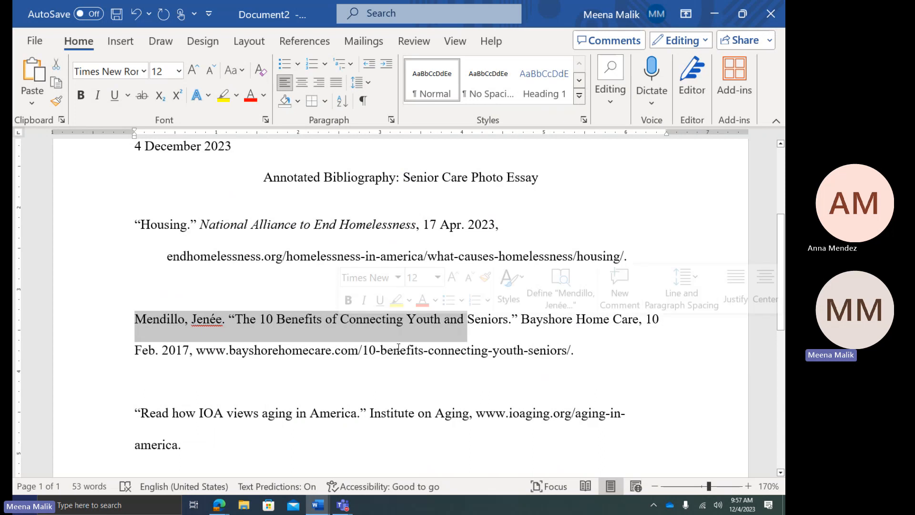
{"action": "left_click", "coordinate": [395, 350]}
{"action": "left_click", "coordinate": [423, 350]}
{"action": "left_click", "coordinate": [241, 358]}
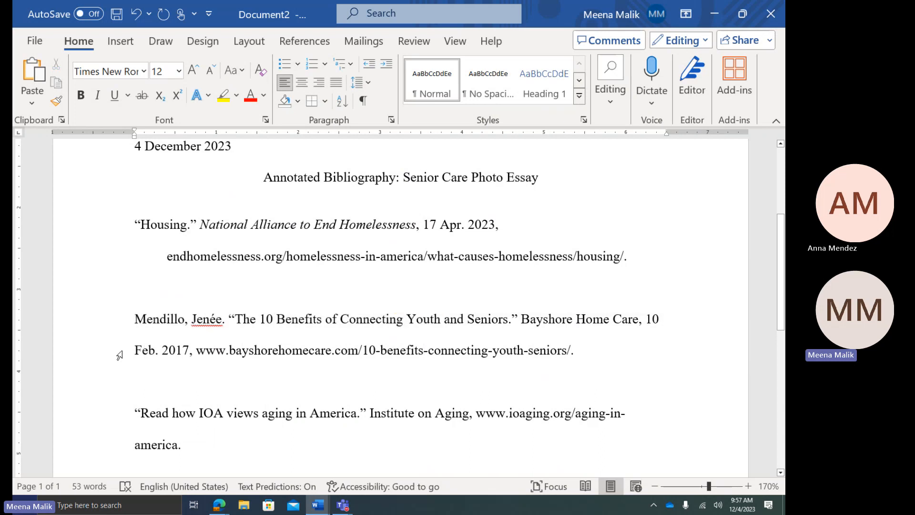
{"action": "left_click", "coordinate": [135, 351]}
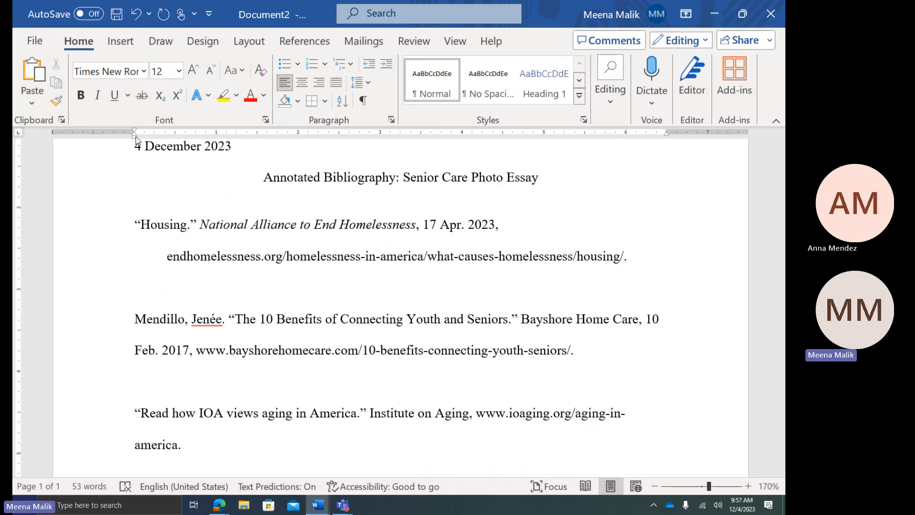
Give the Mendillo citation a hanging indent, undoing a stray paragraph break in the IOA citation
{"action": "left_click_drag", "start_coordinate": [134, 136], "coordinate": [176, 143]}
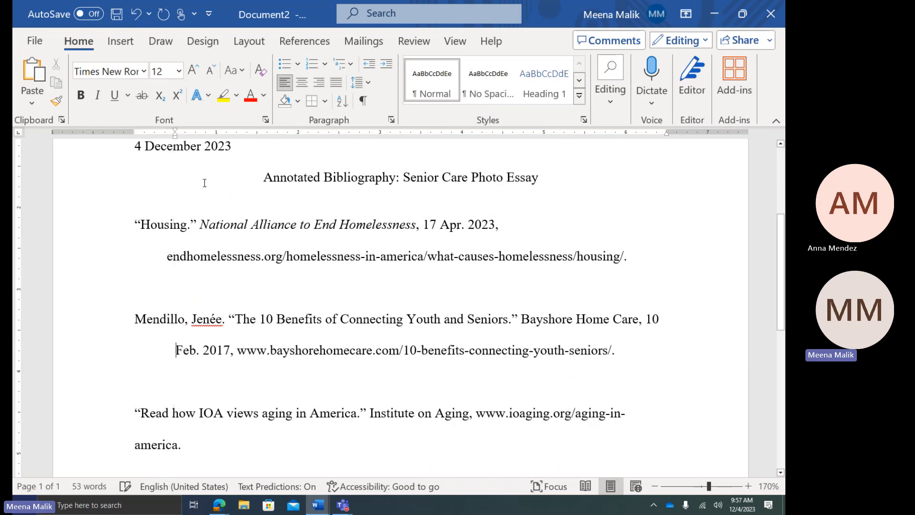
{"action": "scroll", "coordinate": [195, 376], "scroll_direction": "down", "scroll_amount": 2}
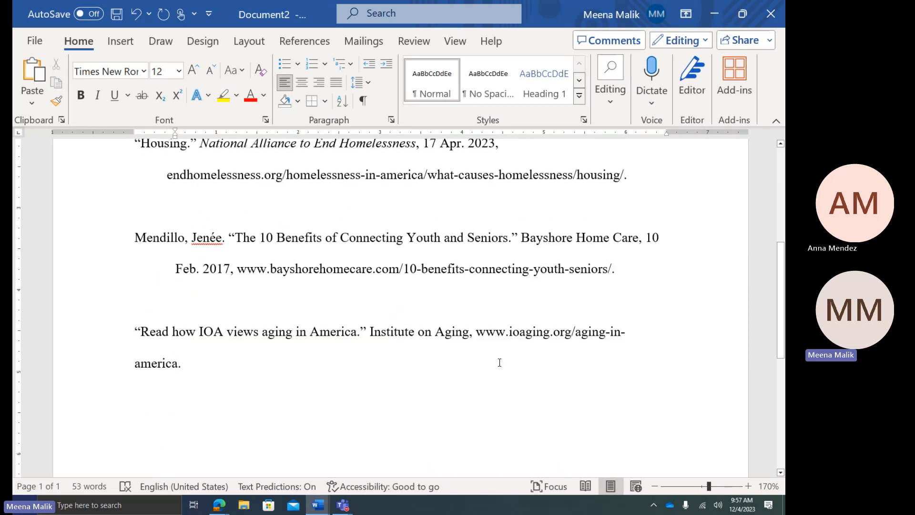
{"action": "left_click", "coordinate": [633, 332]}
{"action": "key", "text": "Return"}
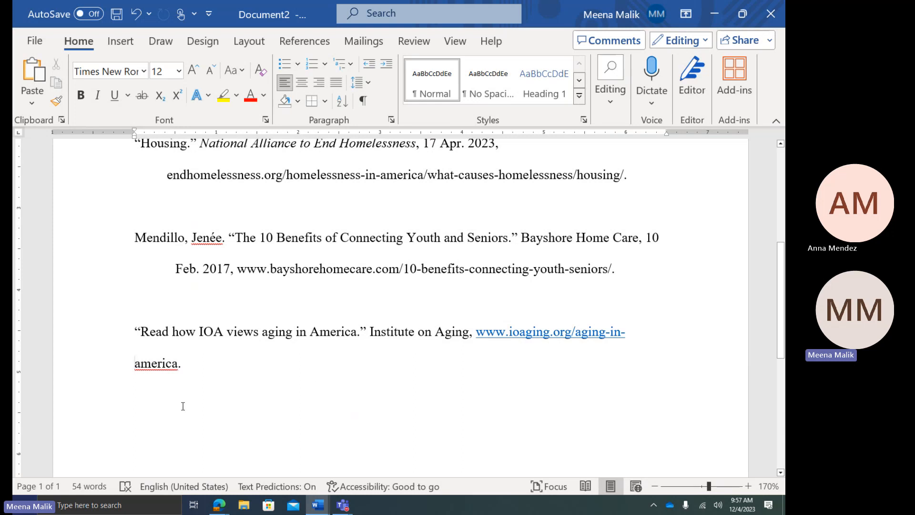
{"action": "key", "text": "ctrl+z"}
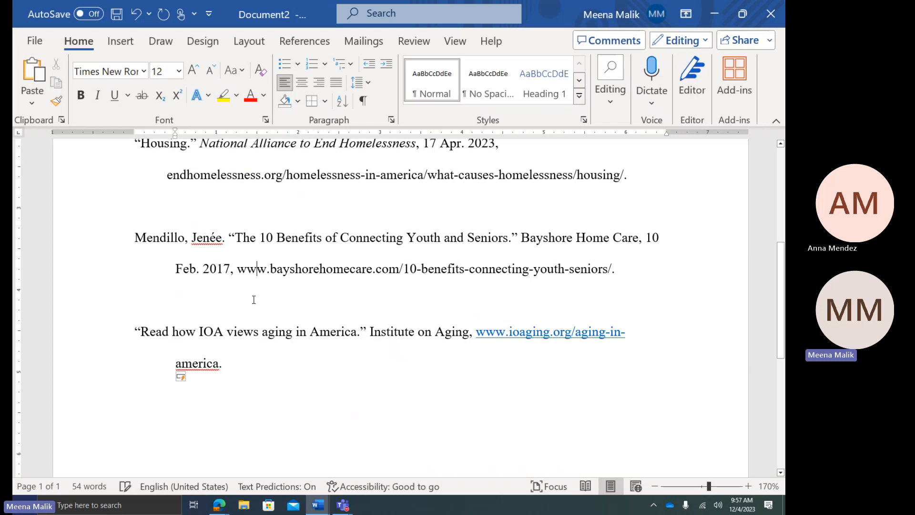
Delete the blank lines above the Institute on Aging and Mendillo citations
{"action": "left_click", "coordinate": [206, 303]}
{"action": "key", "text": "BackSpace"}
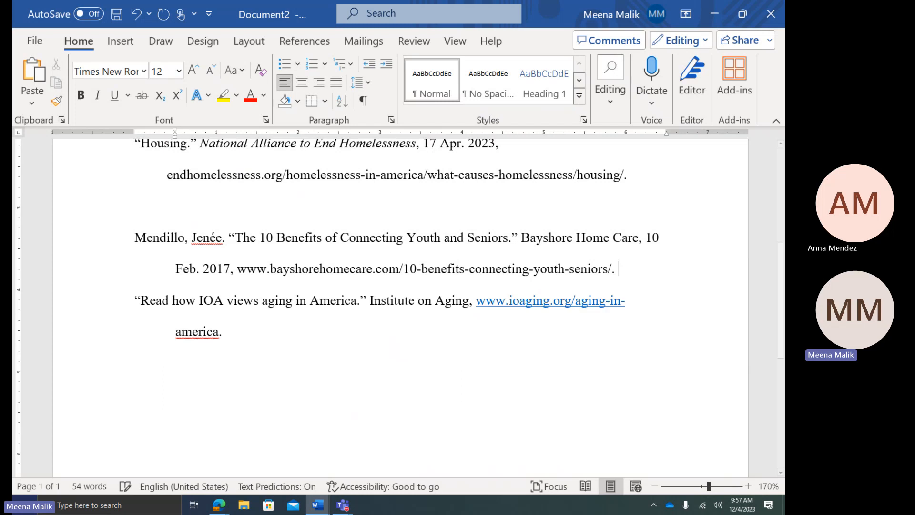
{"action": "left_click", "coordinate": [209, 214]}
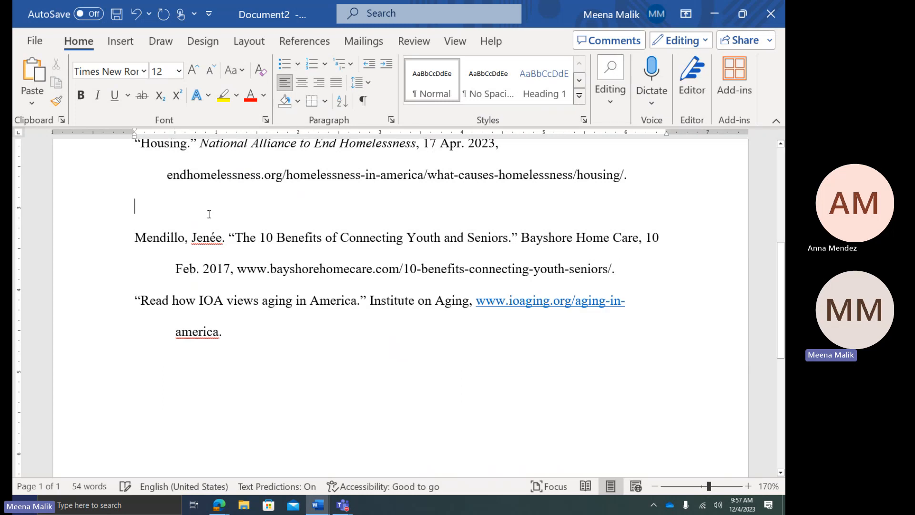
{"action": "key", "text": "BackSpace"}
{"action": "scroll", "coordinate": [230, 314], "scroll_direction": "up", "scroll_amount": 1}
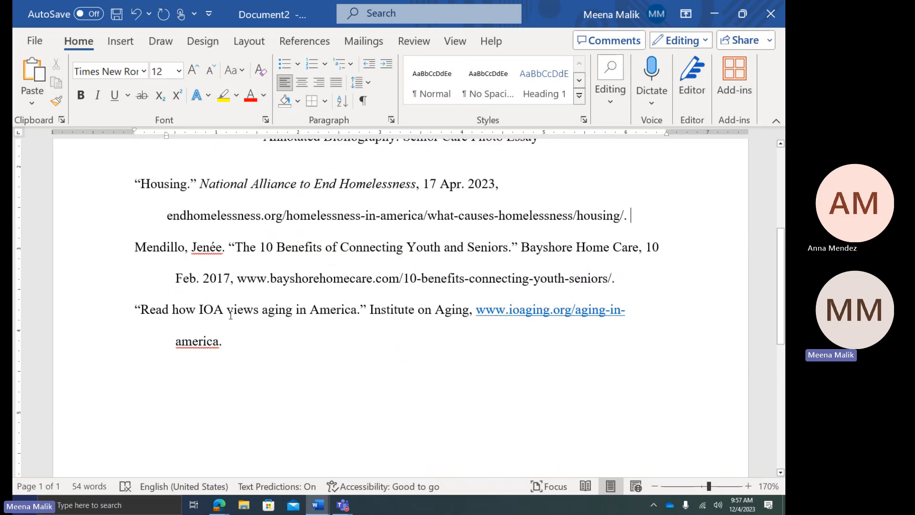
{"action": "scroll", "coordinate": [231, 314], "scroll_direction": "up", "scroll_amount": 2}
{"action": "scroll", "coordinate": [296, 399], "scroll_direction": "up", "scroll_amount": 1}
{"action": "left_click", "coordinate": [248, 284]}
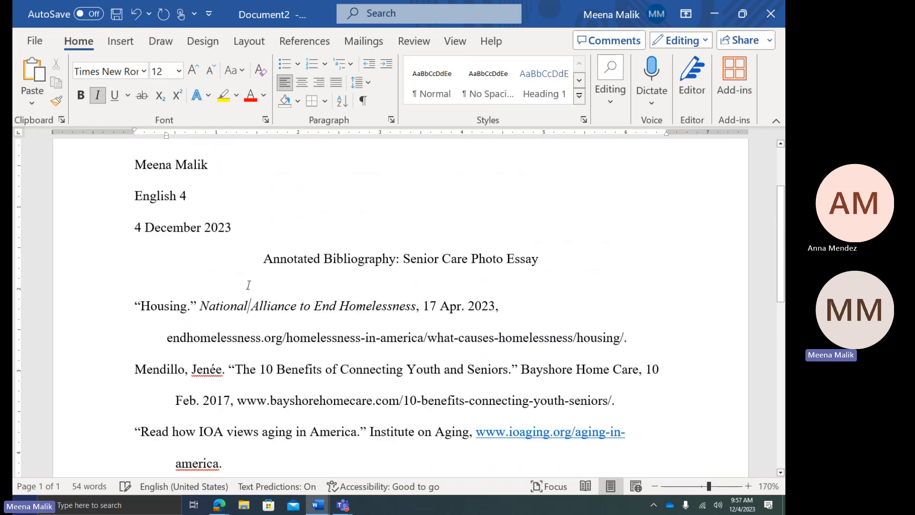
{"action": "scroll", "coordinate": [248, 284], "scroll_direction": "down", "scroll_amount": 1}
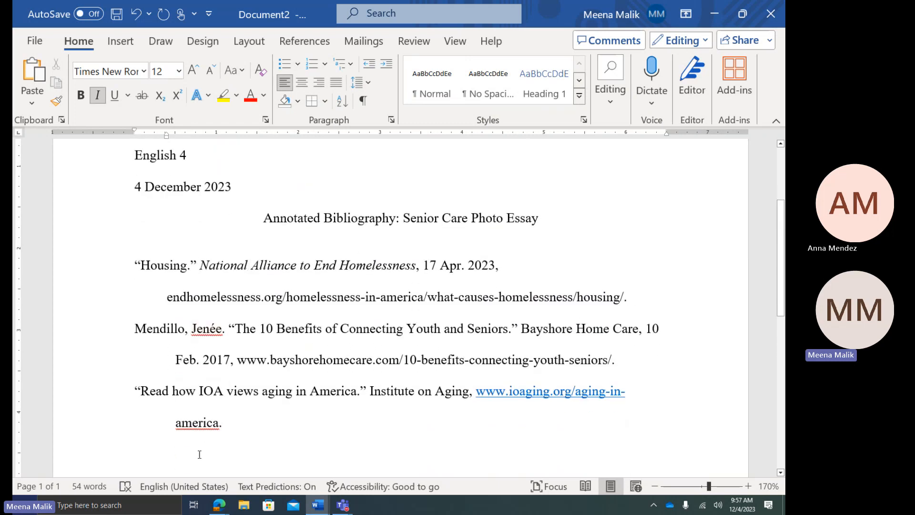
{"action": "scroll", "coordinate": [175, 261], "scroll_direction": "down", "scroll_amount": 1}
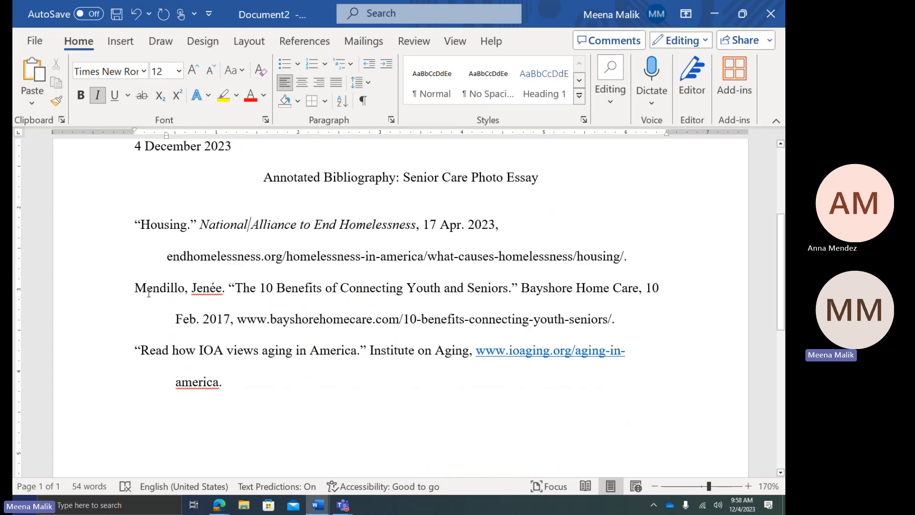
{"action": "scroll", "coordinate": [157, 367], "scroll_direction": "down", "scroll_amount": 1}
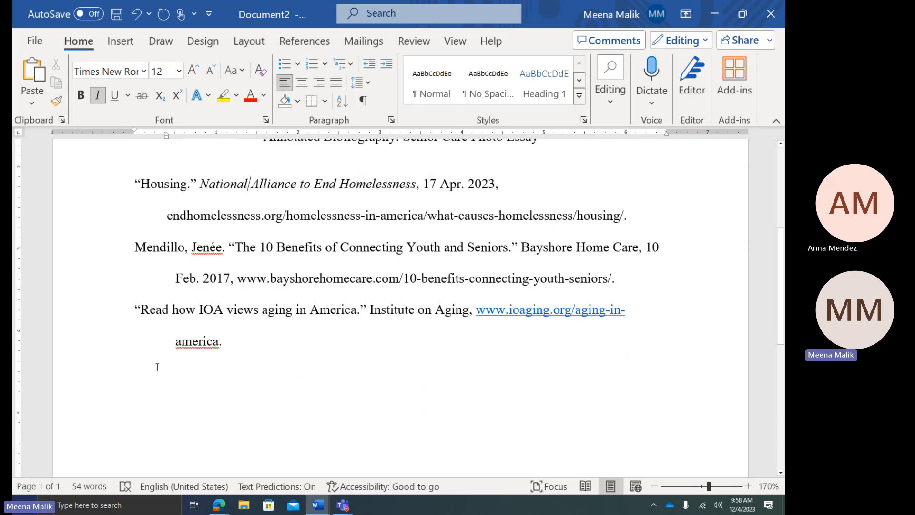
In Document1, select the Halpert annotation and the quotation below it
{"action": "mouse_move", "coordinate": [318, 505]}
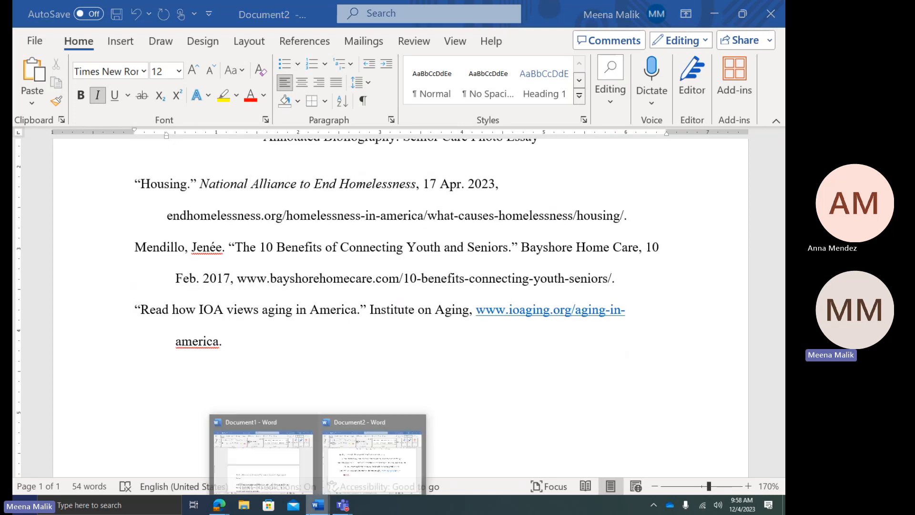
{"action": "left_click", "coordinate": [270, 428]}
{"action": "scroll", "coordinate": [274, 422], "scroll_direction": "up", "scroll_amount": 15}
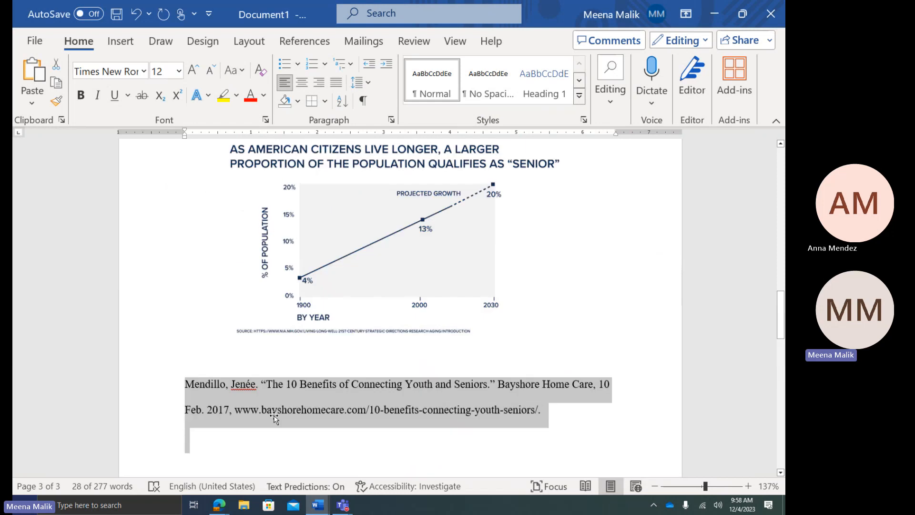
{"action": "left_click_drag", "start_coordinate": [251, 385], "coordinate": [479, 420]}
{"action": "scroll", "coordinate": [479, 421], "scroll_direction": "down", "scroll_amount": 5}
{"action": "scroll", "coordinate": [479, 421], "scroll_direction": "down", "scroll_amount": 3}
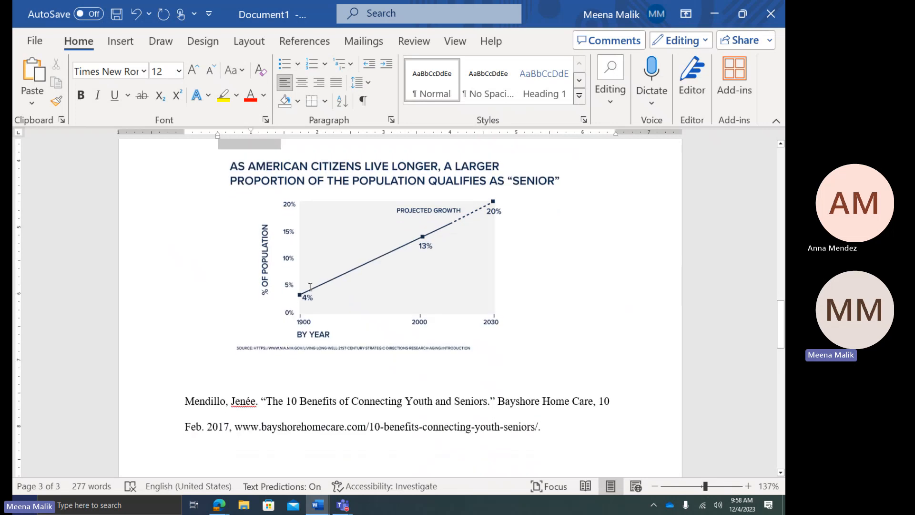
{"action": "scroll", "coordinate": [310, 286], "scroll_direction": "up", "scroll_amount": 15}
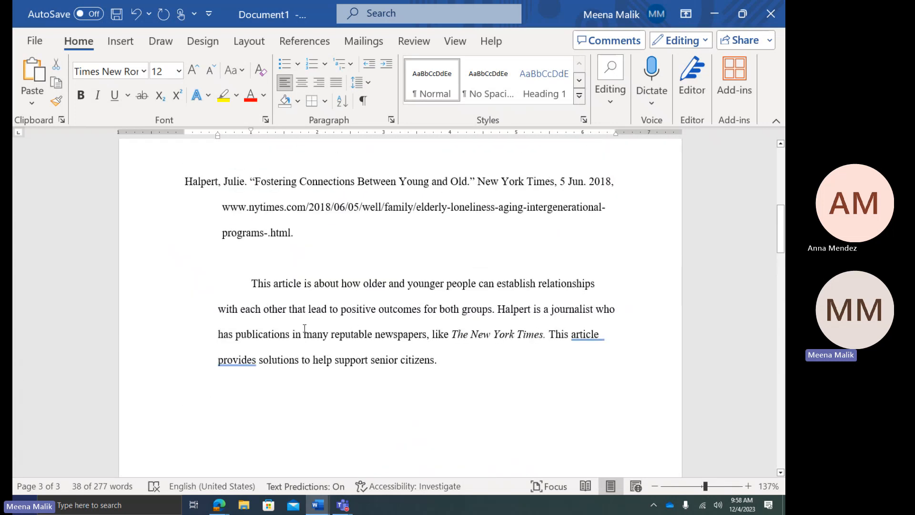
{"action": "left_click", "coordinate": [219, 288]}
{"action": "left_click_drag", "start_coordinate": [206, 294], "coordinate": [614, 335]}
{"action": "scroll", "coordinate": [369, 314], "scroll_direction": "down", "scroll_amount": 3}
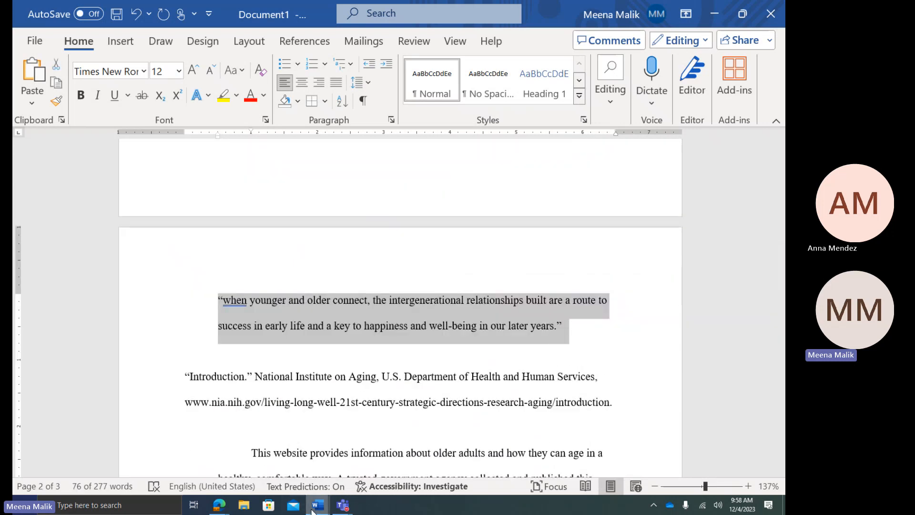
In Document2, place the insertion point after the Institute on Aging entry
{"action": "mouse_move", "coordinate": [313, 509]}
{"action": "left_click", "coordinate": [362, 453]}
{"action": "scroll", "coordinate": [353, 429], "scroll_direction": "up", "scroll_amount": 5}
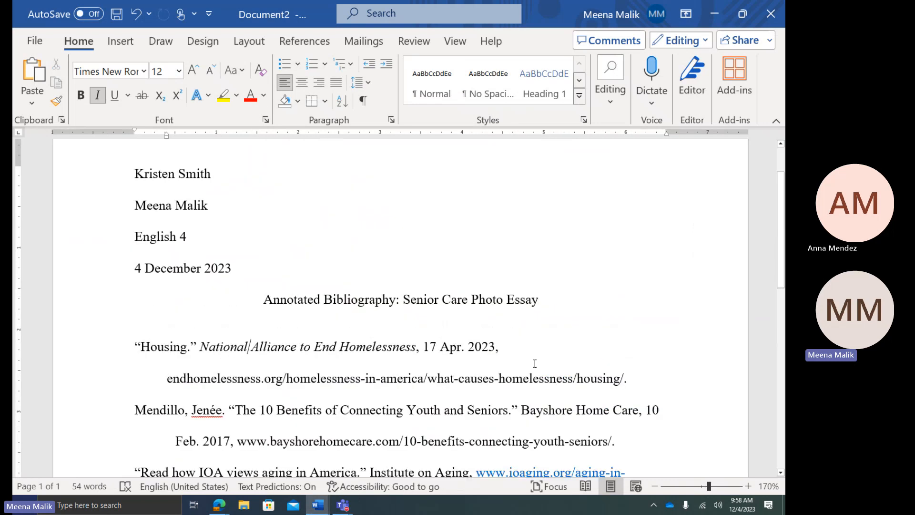
{"action": "scroll", "coordinate": [413, 378], "scroll_direction": "down", "scroll_amount": 1}
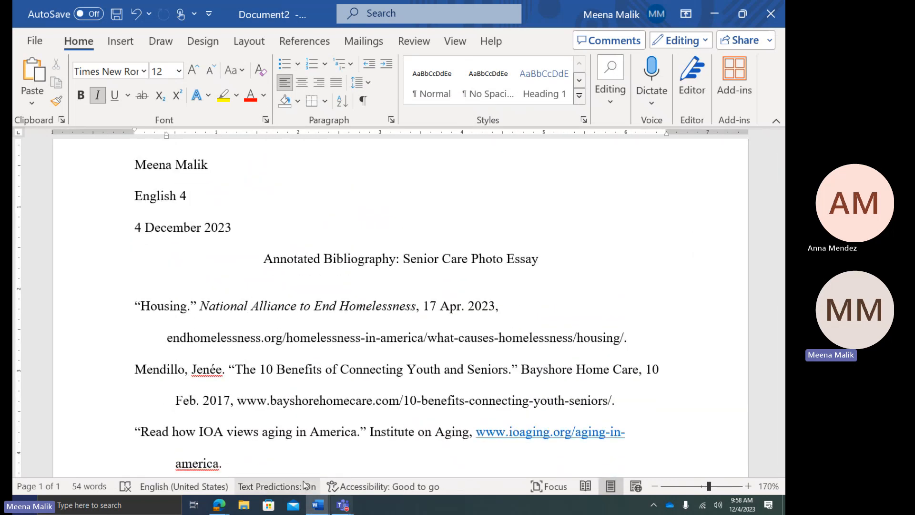
{"action": "scroll", "coordinate": [268, 424], "scroll_direction": "down", "scroll_amount": 1}
{"action": "left_click", "coordinate": [267, 425]}
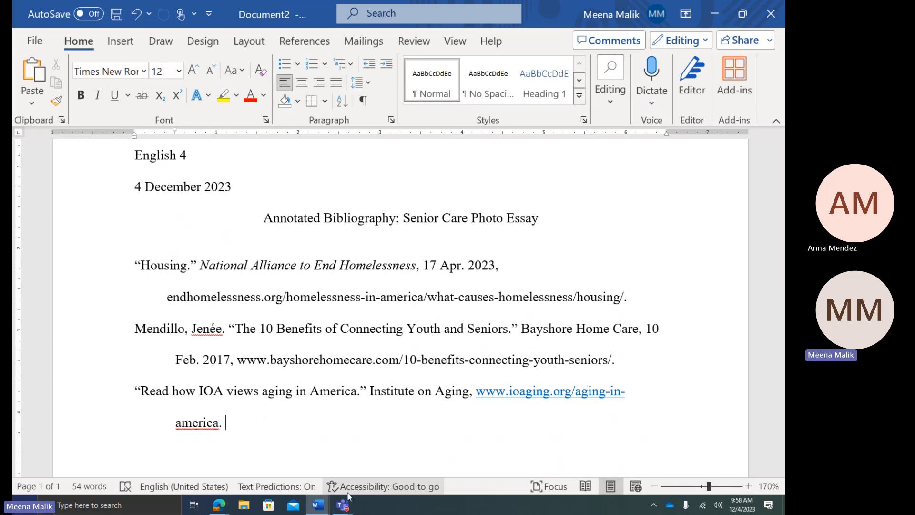
Reselect the full Halpert citation, annotation and quotation in Document1 and return to Document2
{"action": "mouse_move", "coordinate": [322, 509]}
{"action": "left_click", "coordinate": [262, 457]}
{"action": "scroll", "coordinate": [286, 372], "scroll_direction": "down", "scroll_amount": 8}
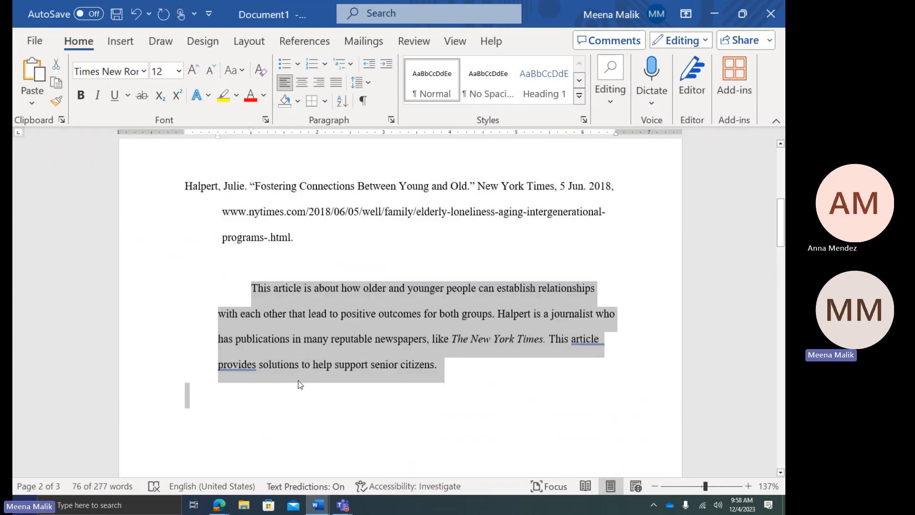
{"action": "left_click", "coordinate": [266, 365]}
{"action": "scroll", "coordinate": [376, 297], "scroll_direction": "down", "scroll_amount": 4}
{"action": "left_click_drag", "start_coordinate": [185, 250], "coordinate": [602, 429]}
{"action": "scroll", "coordinate": [450, 316], "scroll_direction": "down", "scroll_amount": 1}
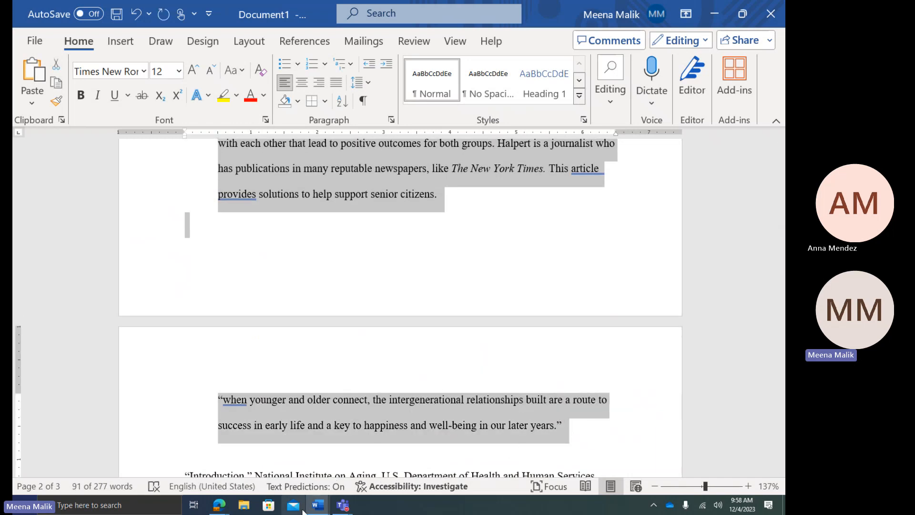
{"action": "mouse_move", "coordinate": [312, 509]}
{"action": "left_click", "coordinate": [374, 458]}
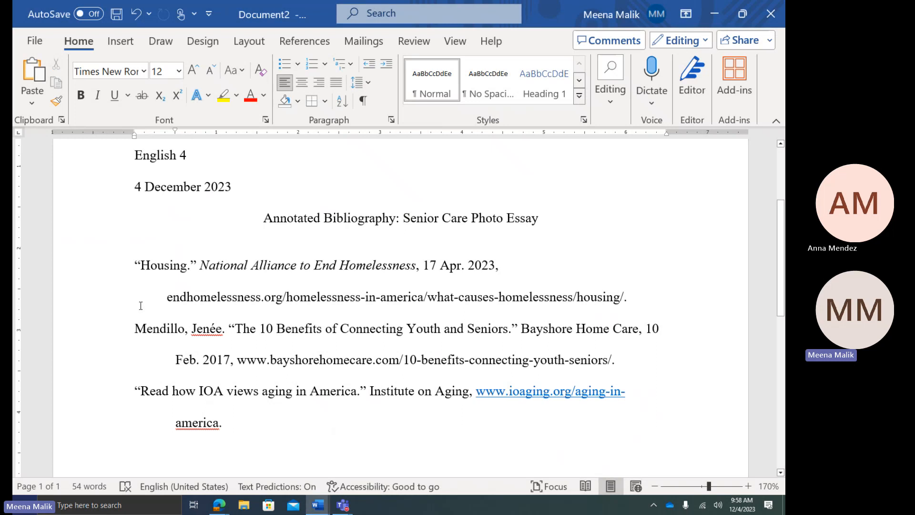
Paste the Halpert entry above the Housing citation and delete the empty line beneath it
{"action": "left_click", "coordinate": [137, 270]}
{"action": "key", "text": "Return"}
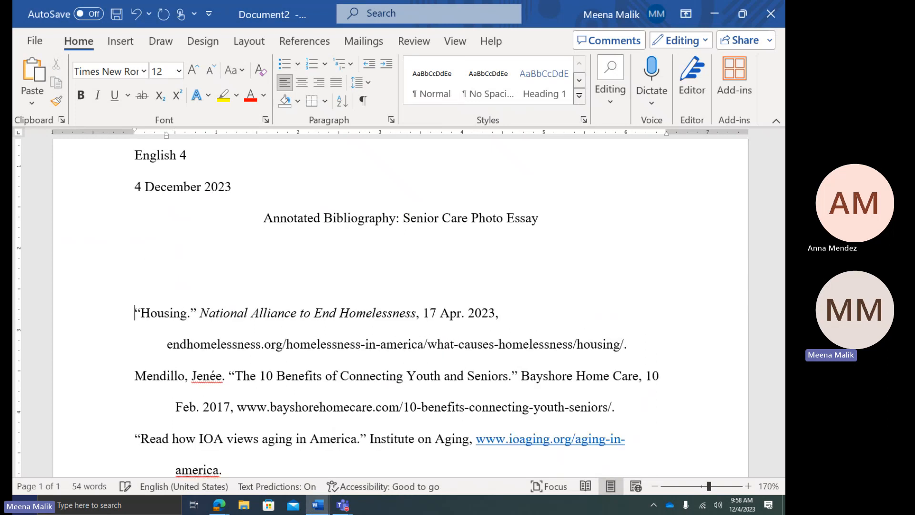
{"action": "type", "text": "Halpert, Julie. \"Fostering Connections Between Young and Old.\" New York Times, 5 Jun. 2018, www.nytimes.com/2018/06/05/well/family/elderly-loneliness-aging-intergenerational-programs-.html.  This article is about how older and younger people can establish relationships with each other that lead to positive outcomes for both groups. Halpert is a journalist who has publications in many reputable newspapers, like The New York Times. This article provides solutions to help support senior citizens.  \"when younger and older connect, the intergenerational relationships built are a route to success in early life and a key to happiness and well-being in our later years.\""}
{"action": "scroll", "coordinate": [357, 343], "scroll_direction": "up", "scroll_amount": 5}
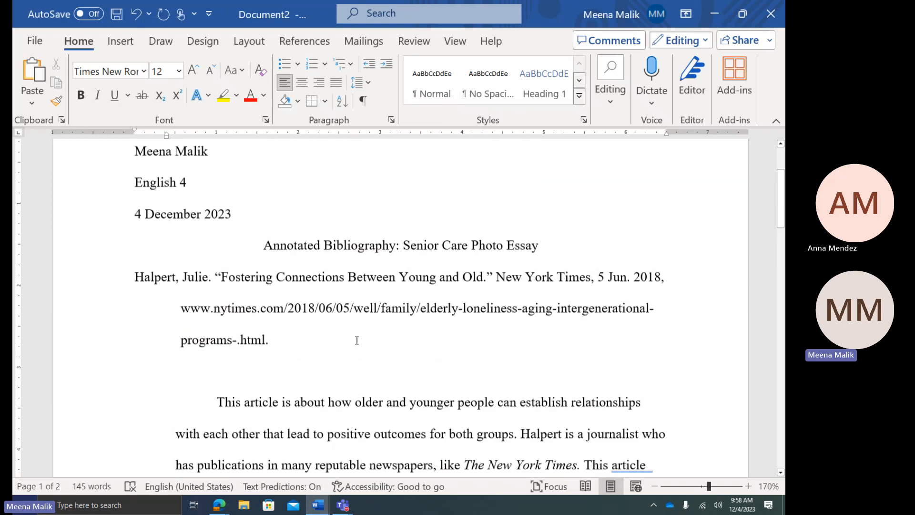
{"action": "left_click", "coordinate": [303, 383]}
{"action": "key", "text": "BackSpace"}
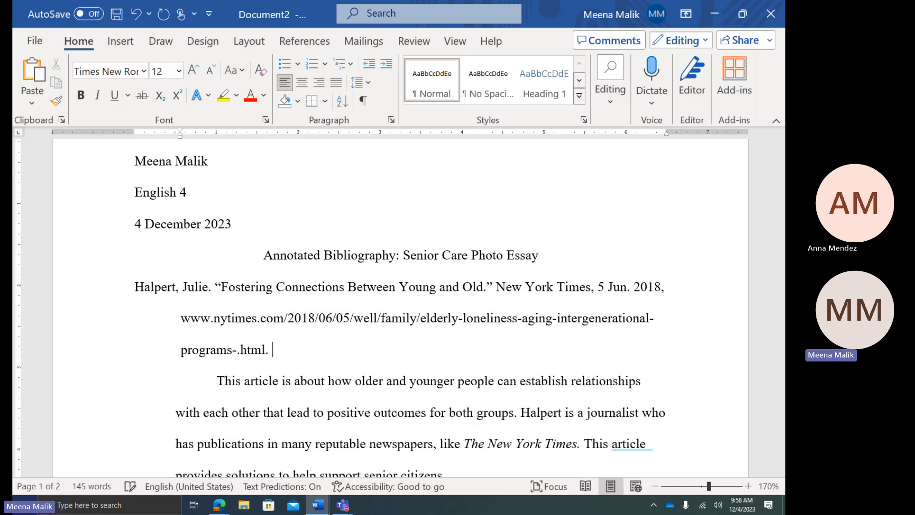
Move the Halpert annotation flush left and add an empty line after the citation
{"action": "scroll", "coordinate": [293, 299], "scroll_direction": "down", "scroll_amount": 3}
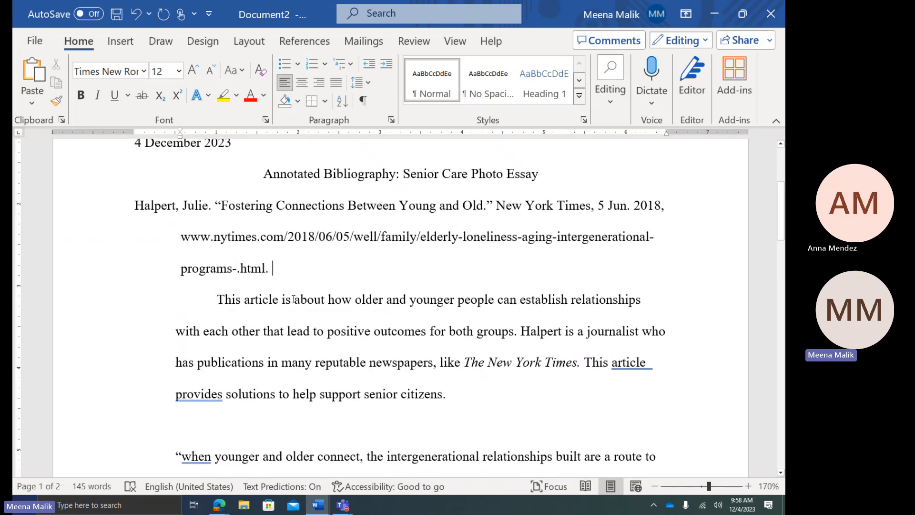
{"action": "left_click", "coordinate": [214, 302]}
{"action": "key", "text": "BackSpace"}
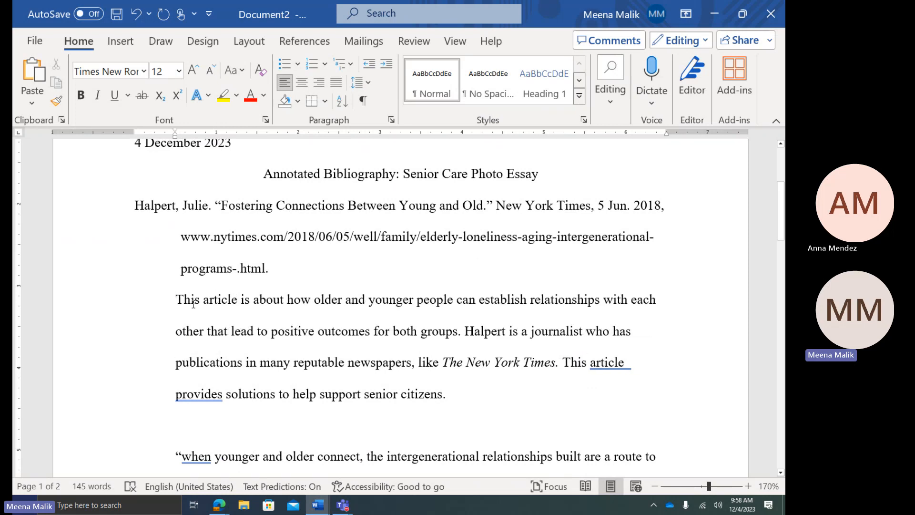
{"action": "key", "text": "BackSpace"}
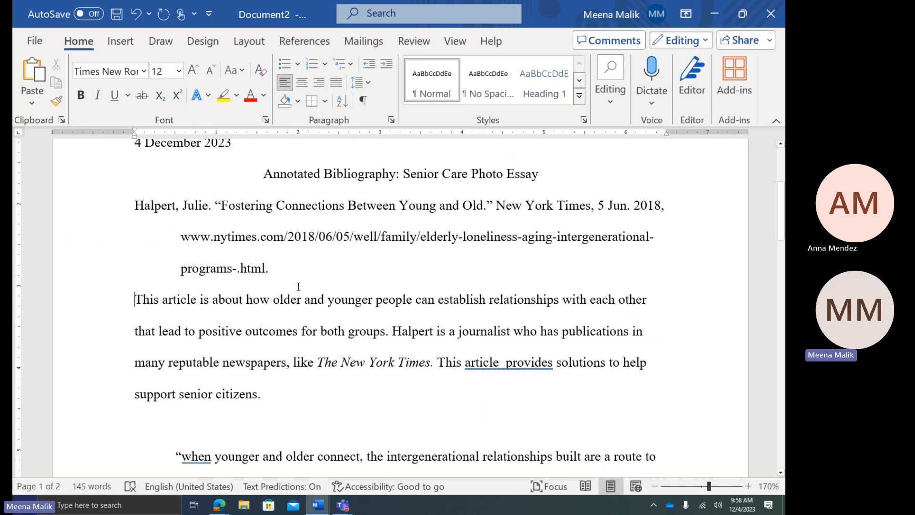
{"action": "left_click", "coordinate": [292, 257]}
{"action": "key", "text": "Return"}
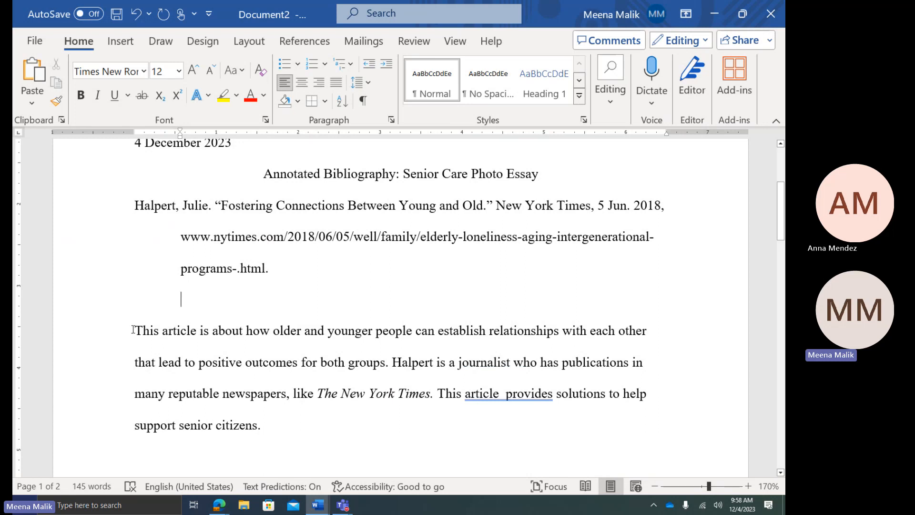
Move the annotation paragraph up directly below the Halpert citation
{"action": "left_click_drag", "start_coordinate": [134, 331], "coordinate": [296, 434]}
{"action": "left_click_drag", "start_coordinate": [271, 327], "coordinate": [257, 306]}
{"action": "left_click", "coordinate": [175, 316]}
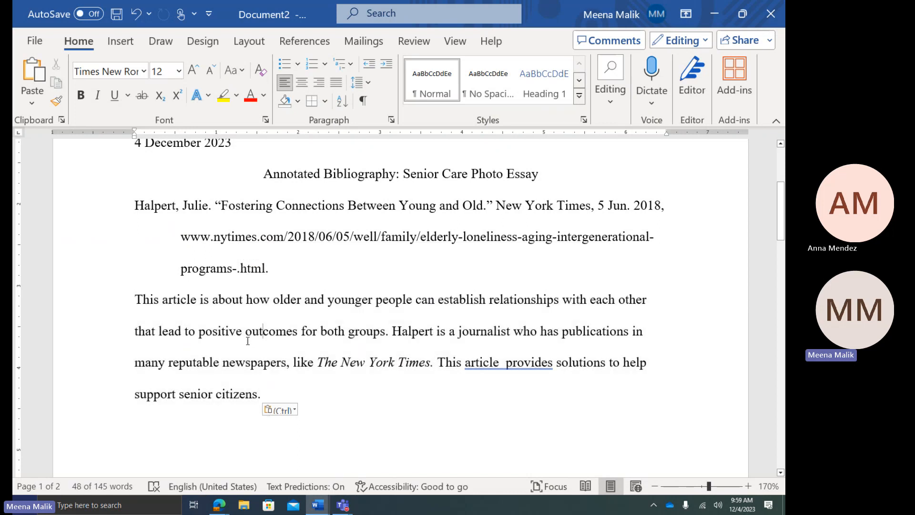
{"action": "left_click", "coordinate": [119, 302]}
{"action": "left_click", "coordinate": [136, 303]}
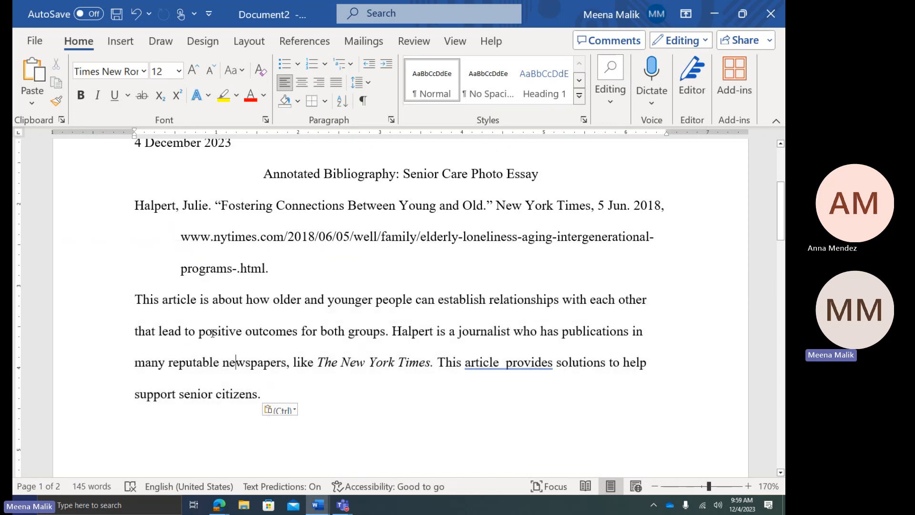
Proofread the annotation sentences and remove the double space in 'article provides'
{"action": "left_click_drag", "start_coordinate": [135, 301], "coordinate": [390, 337]}
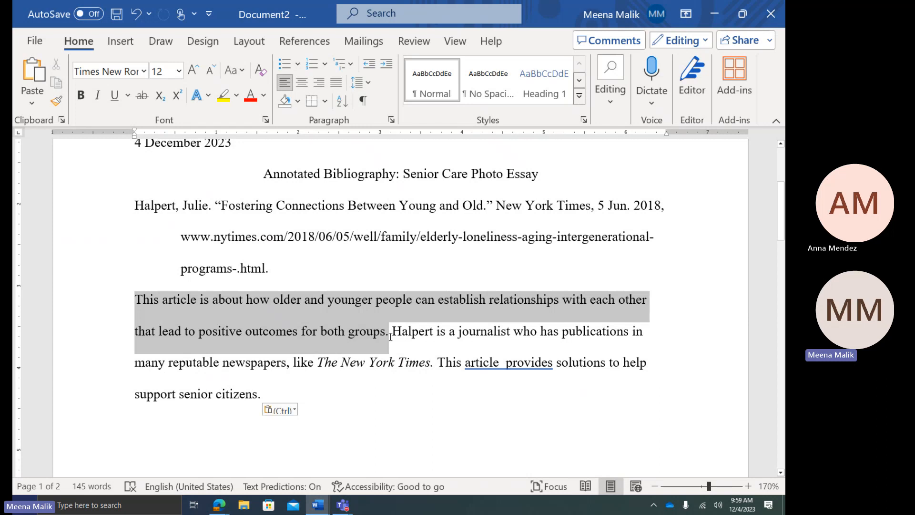
{"action": "left_click_drag", "start_coordinate": [390, 337], "coordinate": [435, 374]}
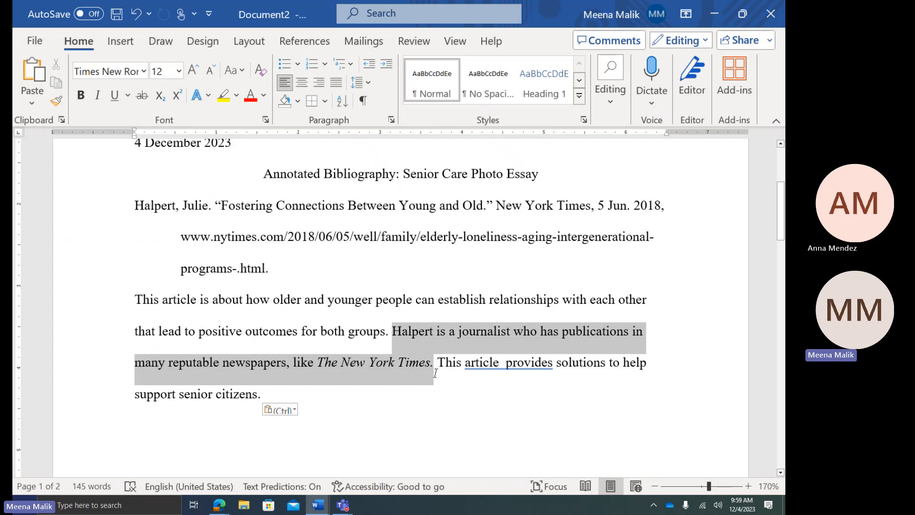
{"action": "left_click", "coordinate": [435, 373]}
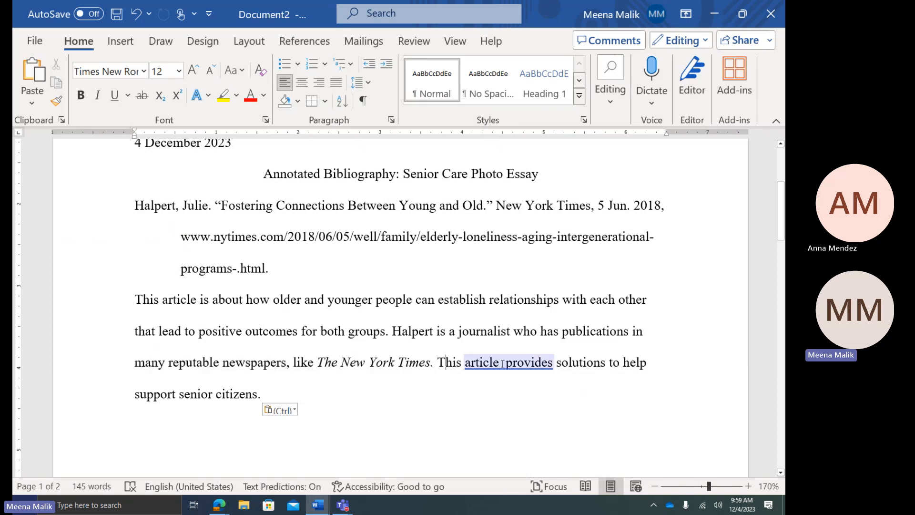
{"action": "left_click", "coordinate": [533, 372]}
{"action": "left_click", "coordinate": [525, 420]}
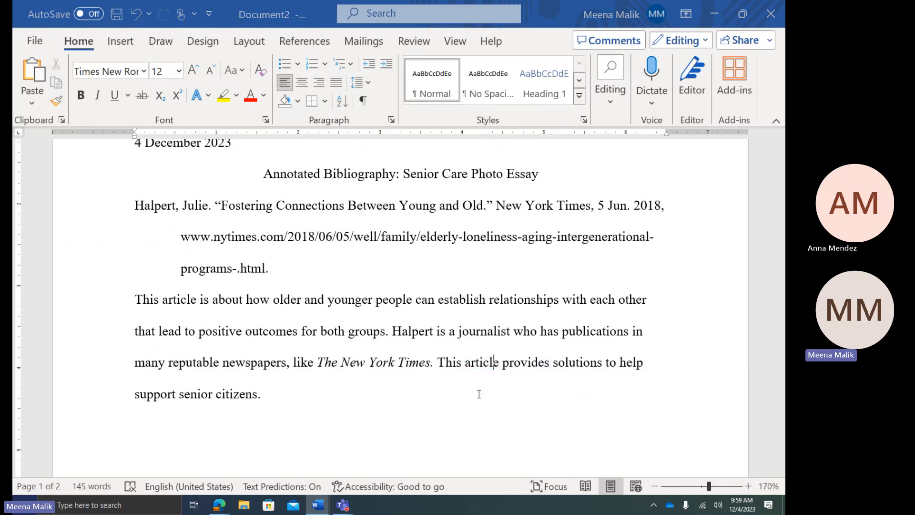
{"action": "left_click", "coordinate": [459, 378]}
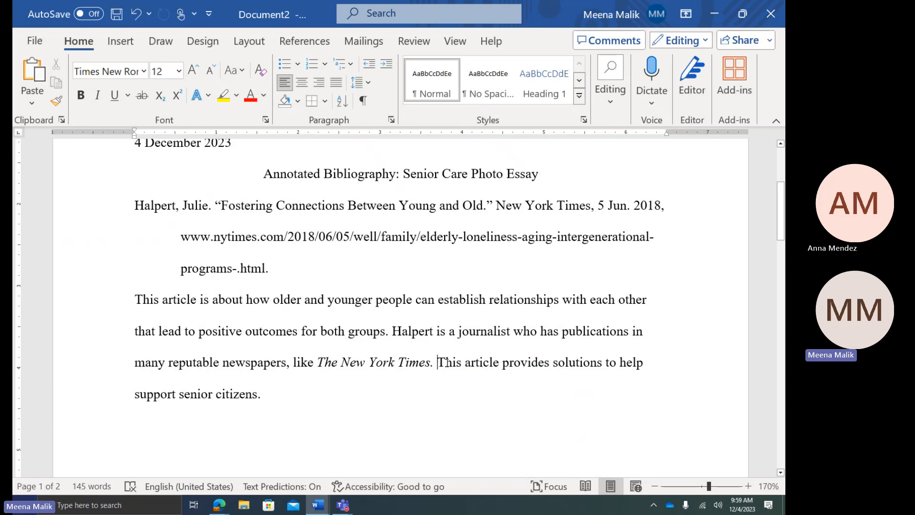
{"action": "left_click_drag", "start_coordinate": [438, 363], "coordinate": [519, 402]}
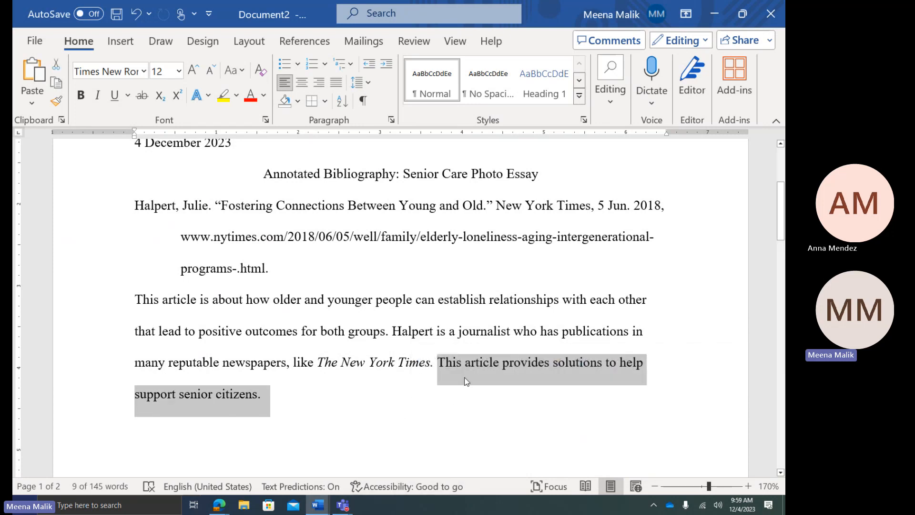
{"action": "left_click", "coordinate": [327, 401]}
{"action": "scroll", "coordinate": [305, 305], "scroll_direction": "up", "scroll_amount": 1}
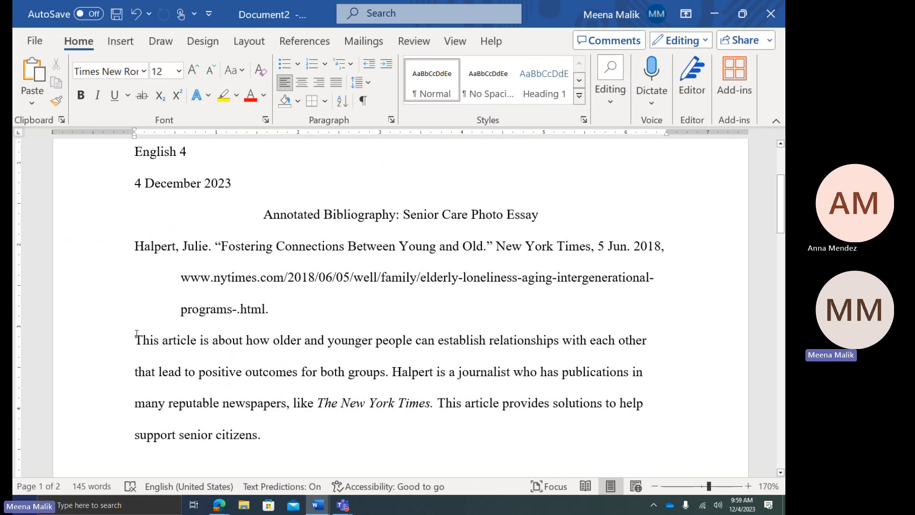
Indent the Halpert annotation to 0.5" on the ruler and tab its first line
{"action": "left_click_drag", "start_coordinate": [135, 340], "coordinate": [296, 444]}
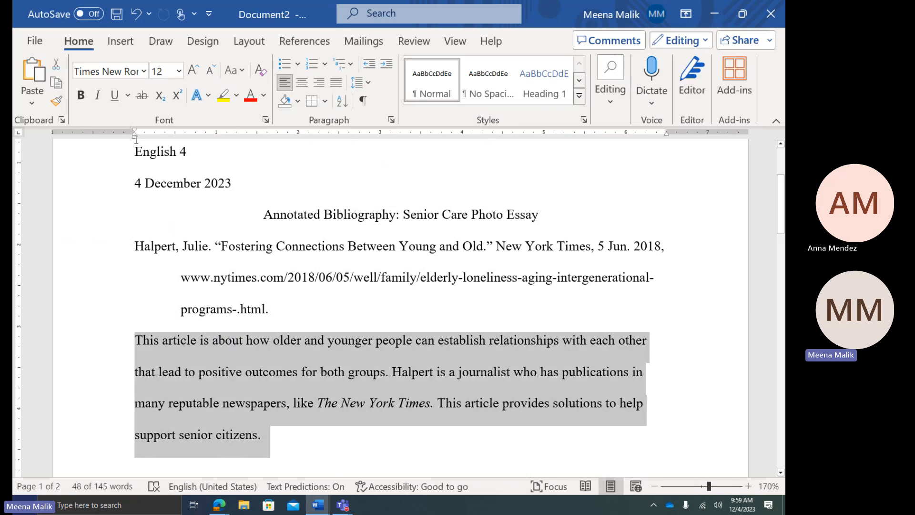
{"action": "left_click_drag", "start_coordinate": [136, 141], "coordinate": [175, 142]}
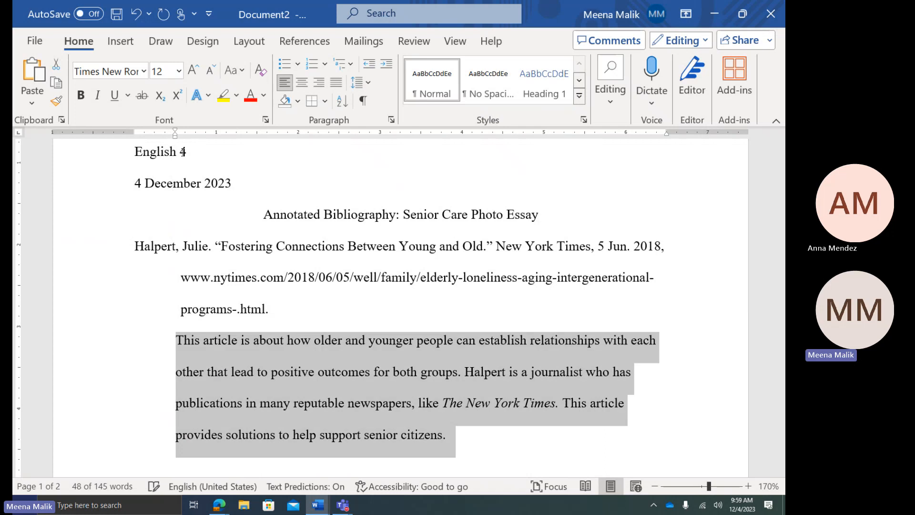
{"action": "left_click", "coordinate": [178, 343]}
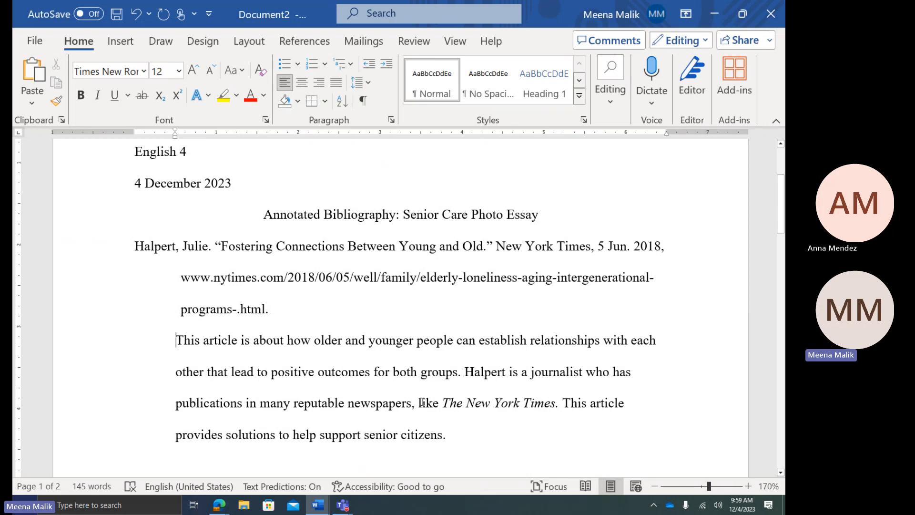
{"action": "key", "text": "Tab"}
{"action": "key", "text": "Tab"}
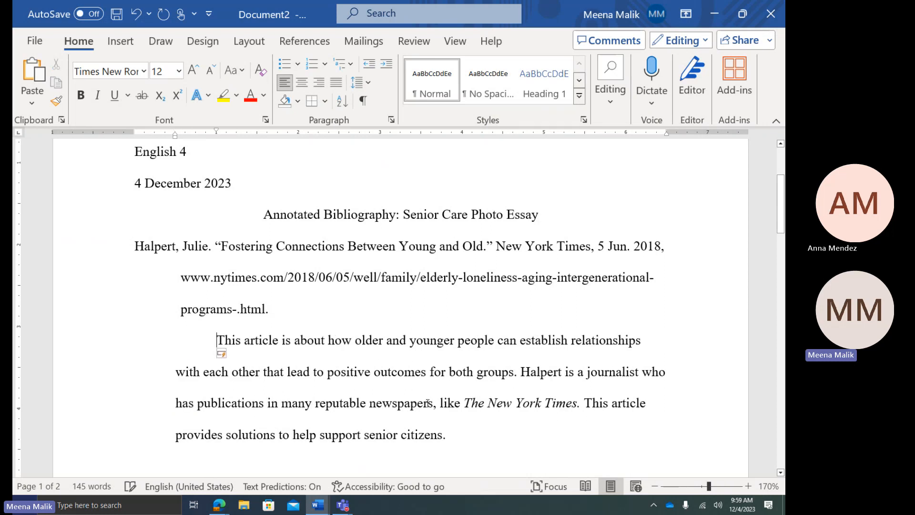
{"action": "left_click", "coordinate": [423, 403]}
Remove the blank lines above the quote and give the quote a first-line indent
{"action": "scroll", "coordinate": [193, 345], "scroll_direction": "down", "scroll_amount": 3}
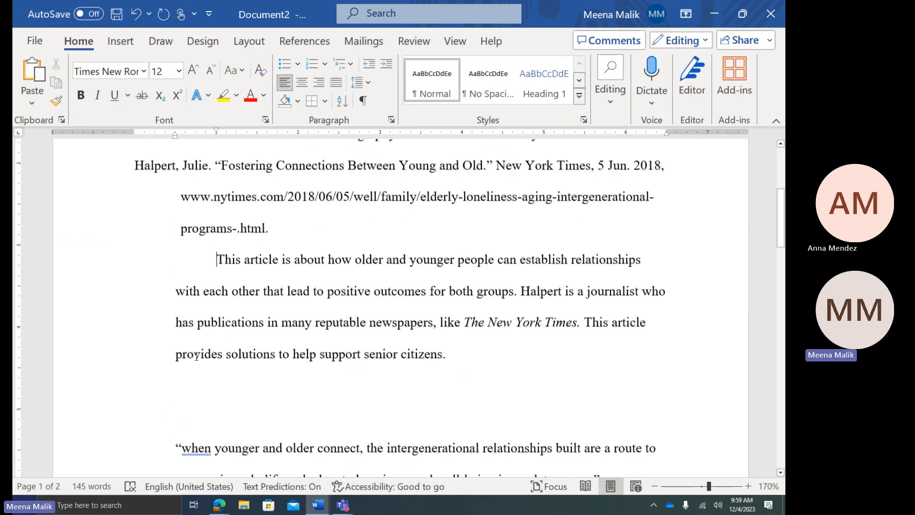
{"action": "left_click", "coordinate": [342, 362]}
{"action": "key", "text": "BackSpace"}
{"action": "key", "text": "BackSpace"}
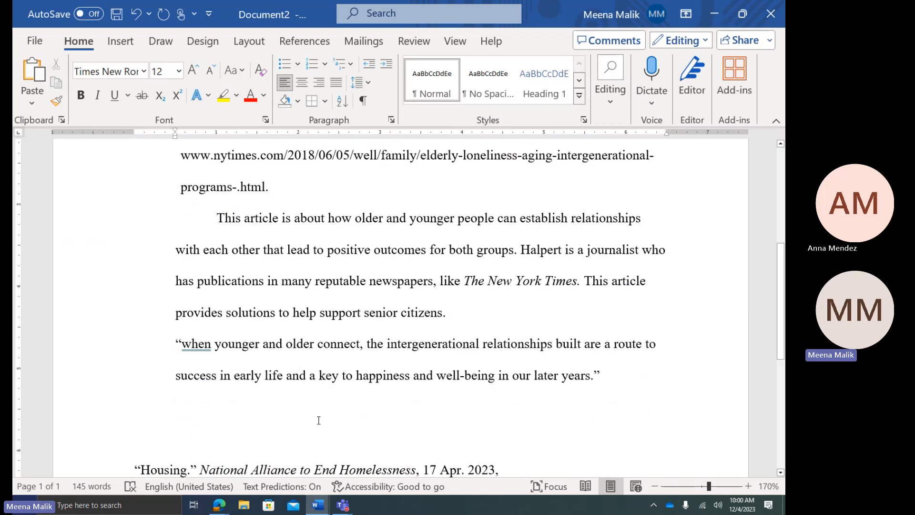
{"action": "key", "text": "Tab"}
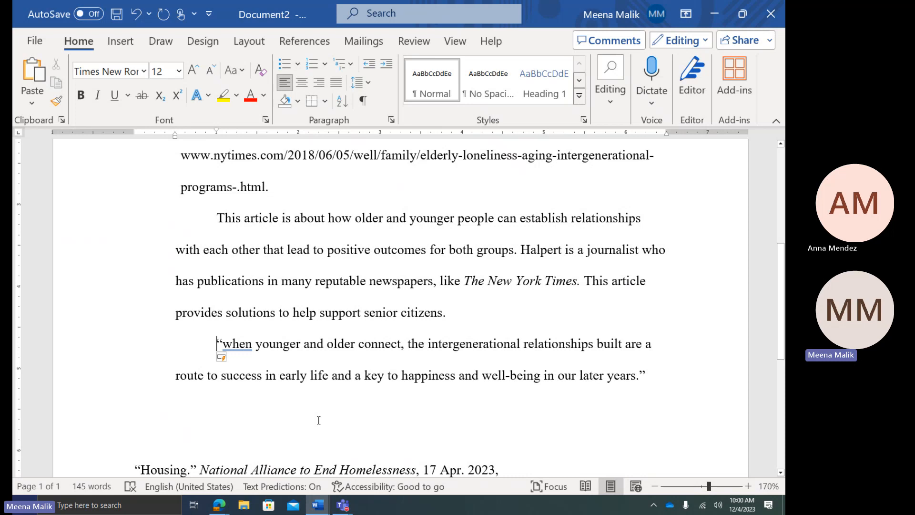
{"action": "scroll", "coordinate": [398, 341], "scroll_direction": "down", "scroll_amount": 1}
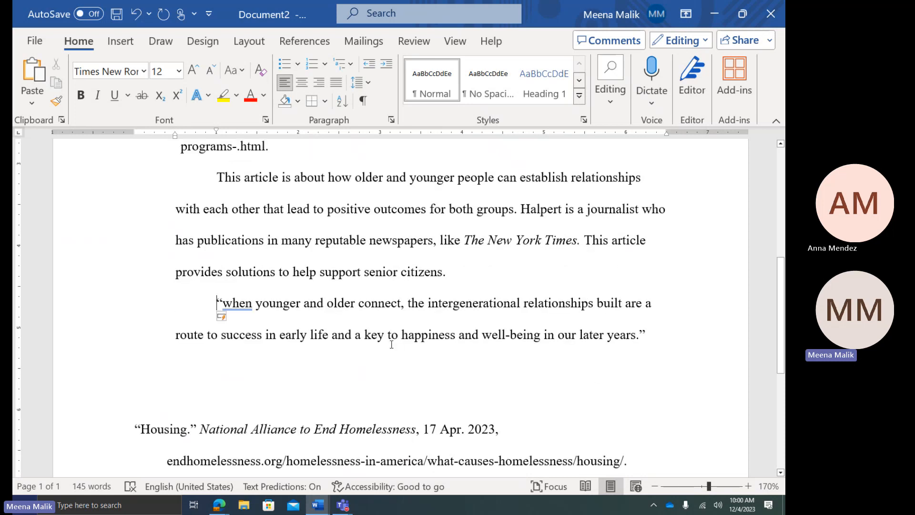
{"action": "left_click", "coordinate": [269, 349]}
{"action": "scroll", "coordinate": [452, 352], "scroll_direction": "down", "scroll_amount": 1}
{"action": "left_click", "coordinate": [451, 353]}
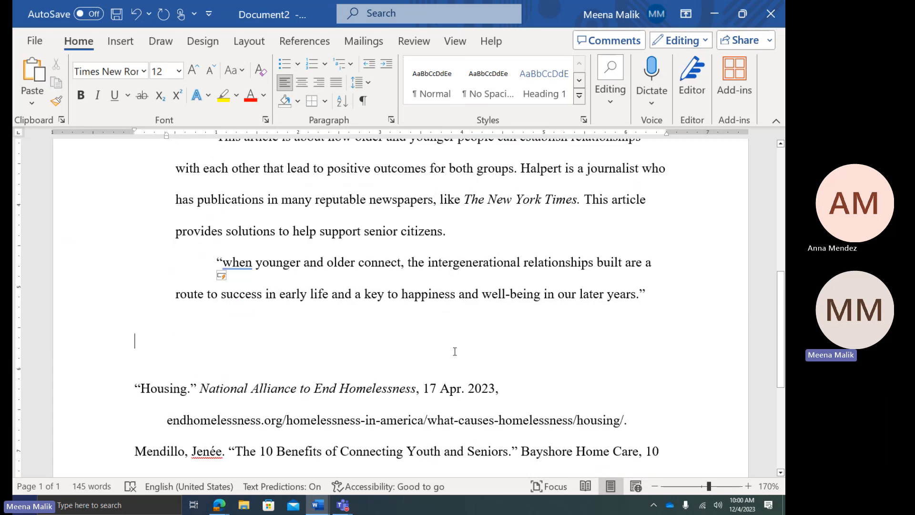
{"action": "scroll", "coordinate": [452, 353], "scroll_direction": "down", "scroll_amount": 2}
{"action": "scroll", "coordinate": [452, 354], "scroll_direction": "up", "scroll_amount": 3}
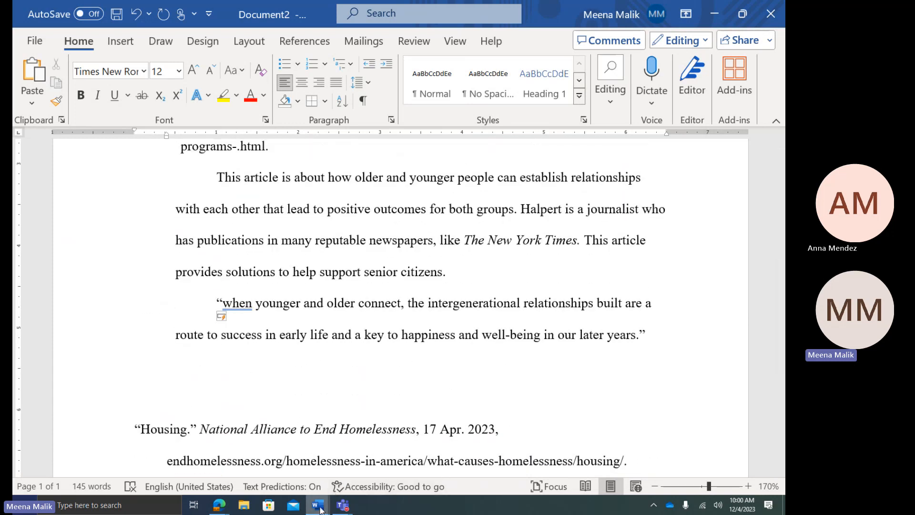
Switch to Document1 and select the population growth graph
{"action": "mouse_move", "coordinate": [318, 504]}
{"action": "left_click", "coordinate": [266, 463]}
{"action": "scroll", "coordinate": [341, 420], "scroll_direction": "down", "scroll_amount": 5}
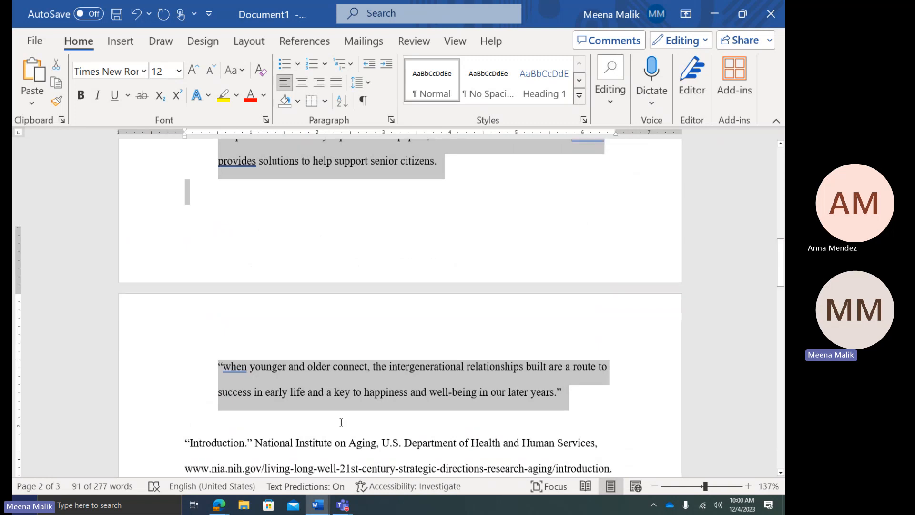
{"action": "left_click", "coordinate": [390, 372]}
{"action": "scroll", "coordinate": [390, 372], "scroll_direction": "down", "scroll_amount": 4}
{"action": "scroll", "coordinate": [377, 334], "scroll_direction": "up", "scroll_amount": 3}
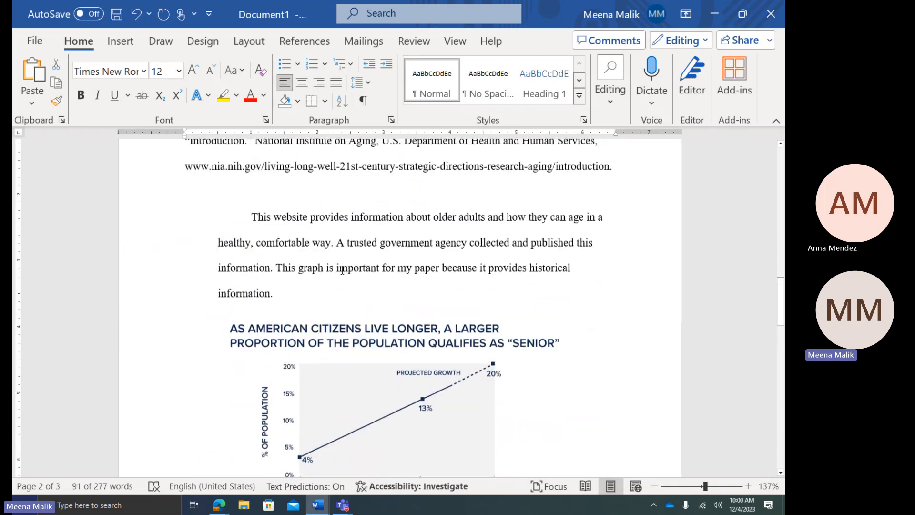
{"action": "left_click", "coordinate": [372, 323]}
{"action": "scroll", "coordinate": [332, 360], "scroll_direction": "down", "scroll_amount": 1}
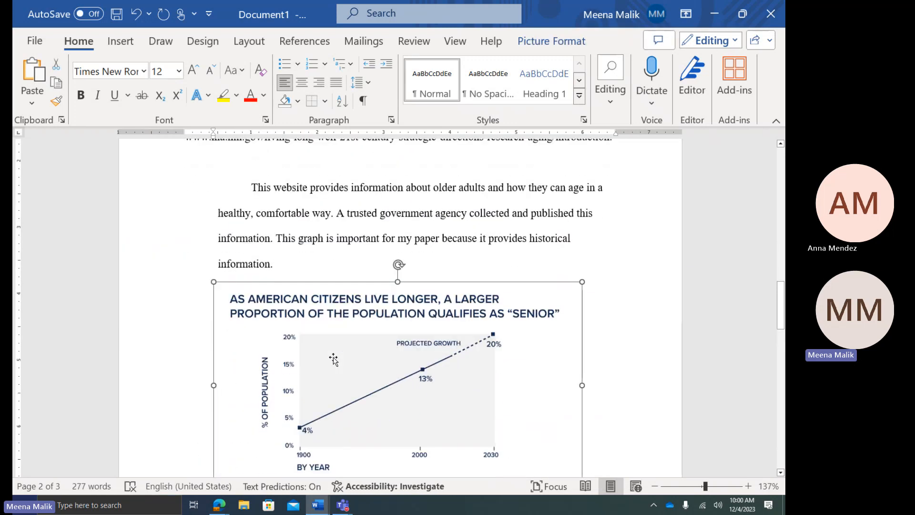
{"action": "scroll", "coordinate": [296, 324], "scroll_direction": "up", "scroll_amount": 3}
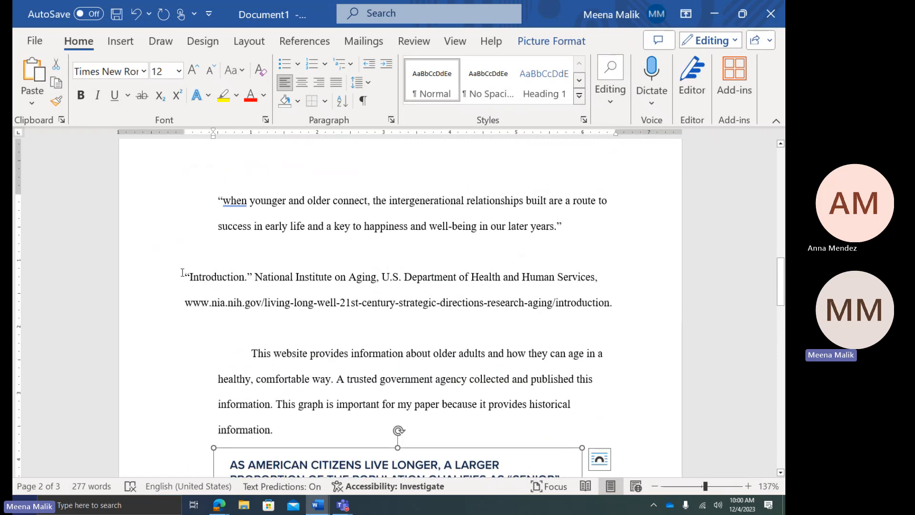
Give the Introduction citation a hanging indent using the ruler marker
{"action": "left_click", "coordinate": [182, 272]}
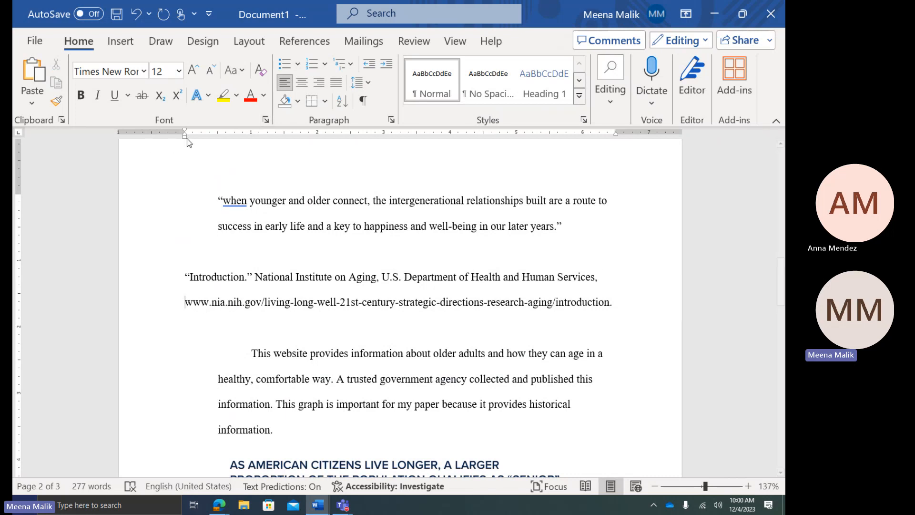
{"action": "key", "text": "Tab"}
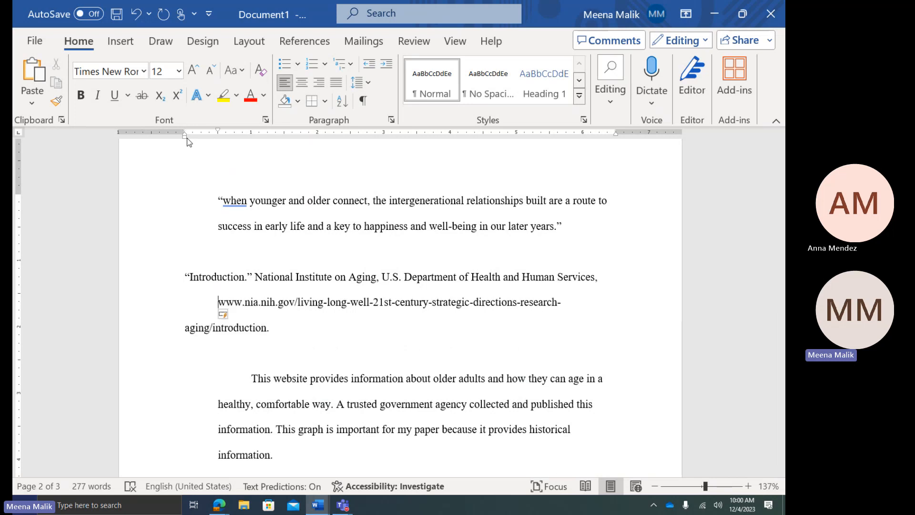
{"action": "key", "text": "ctrl+z"}
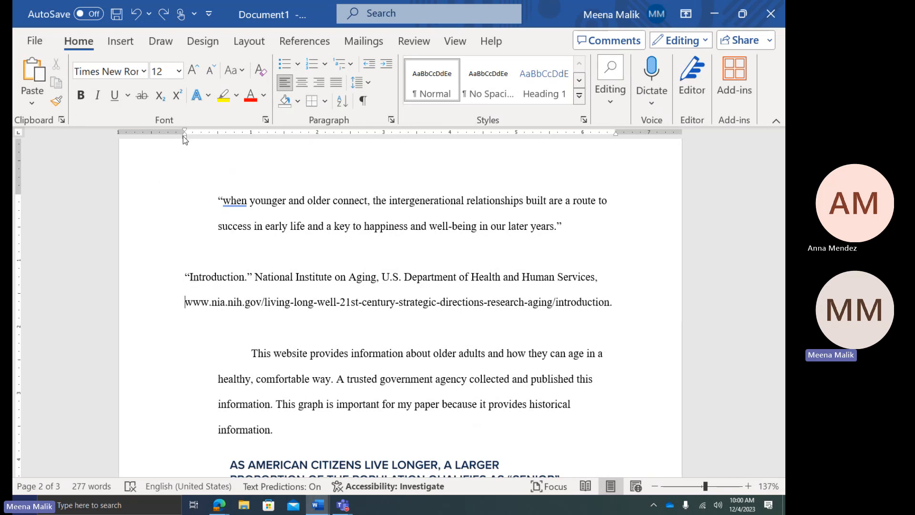
{"action": "left_click_drag", "start_coordinate": [184, 136], "coordinate": [216, 137]}
Delete the empty line between the Introduction citation and its annotation
{"action": "scroll", "coordinate": [299, 351], "scroll_direction": "down", "scroll_amount": 3}
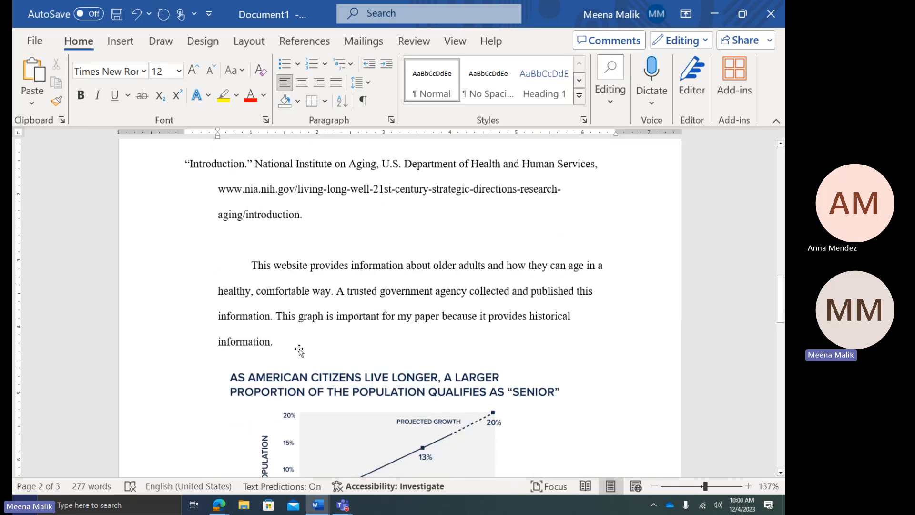
{"action": "left_click", "coordinate": [281, 220]}
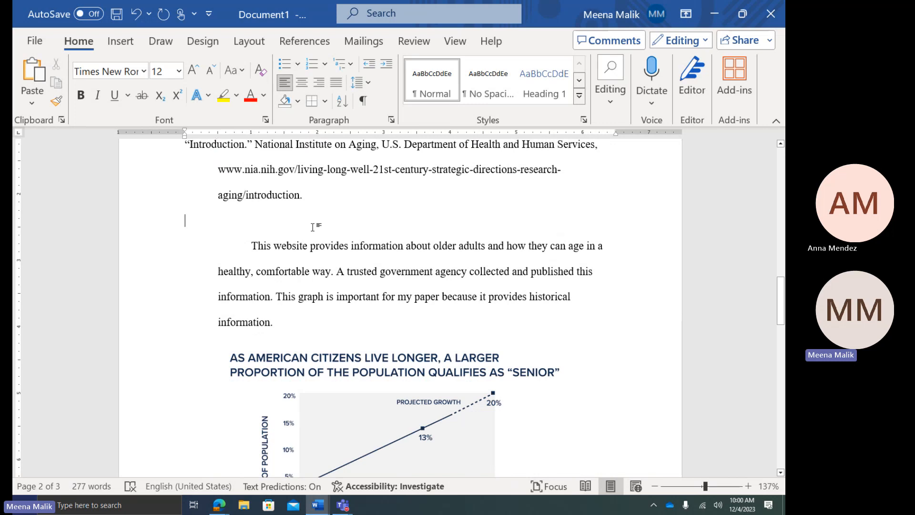
{"action": "key", "text": "BackSpace"}
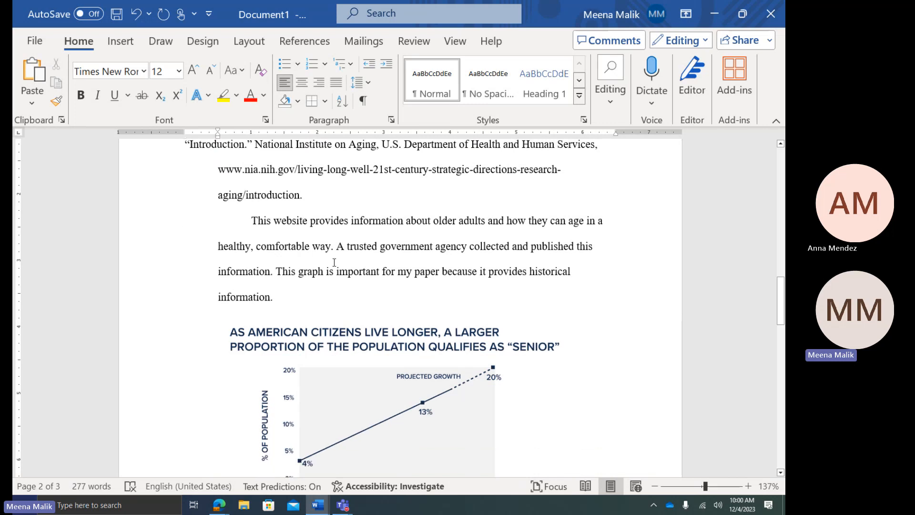
{"action": "scroll", "coordinate": [287, 260], "scroll_direction": "up", "scroll_amount": 1}
{"action": "left_click_drag", "start_coordinate": [242, 254], "coordinate": [352, 327]}
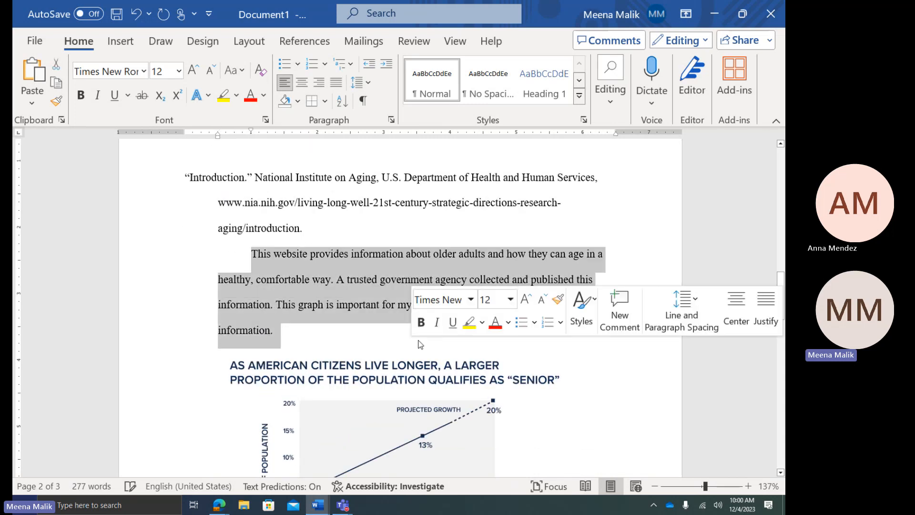
{"action": "scroll", "coordinate": [353, 328], "scroll_direction": "down", "scroll_amount": 2}
{"action": "left_click", "coordinate": [327, 336]}
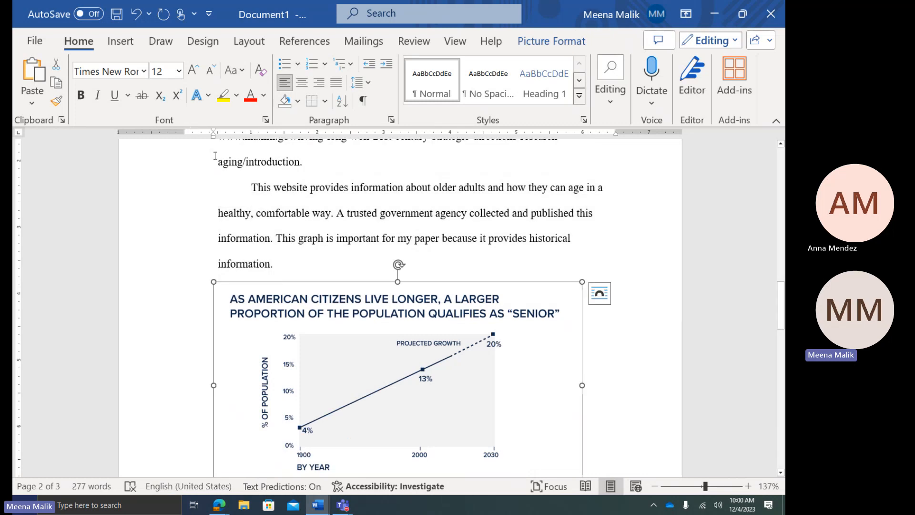
{"action": "left_click_drag", "start_coordinate": [214, 138], "coordinate": [255, 139]}
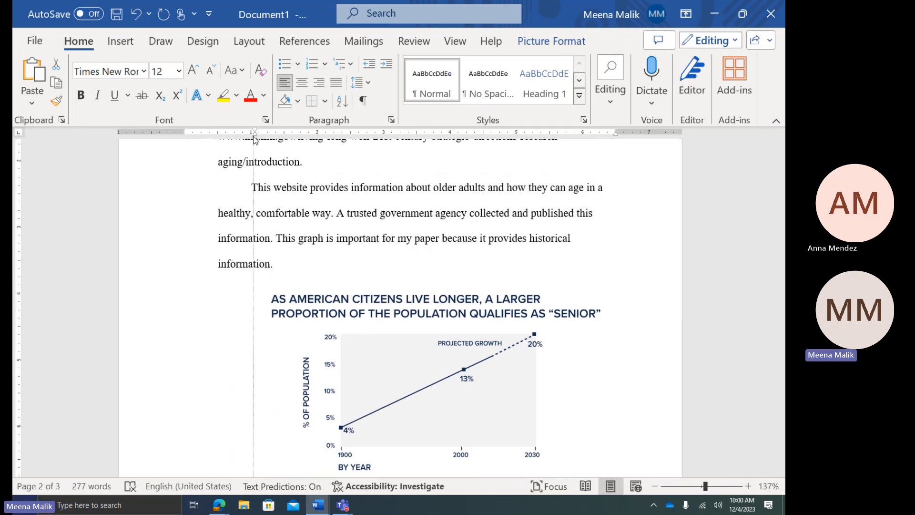
{"action": "left_click", "coordinate": [235, 301]}
{"action": "scroll", "coordinate": [286, 334], "scroll_direction": "down", "scroll_amount": 3}
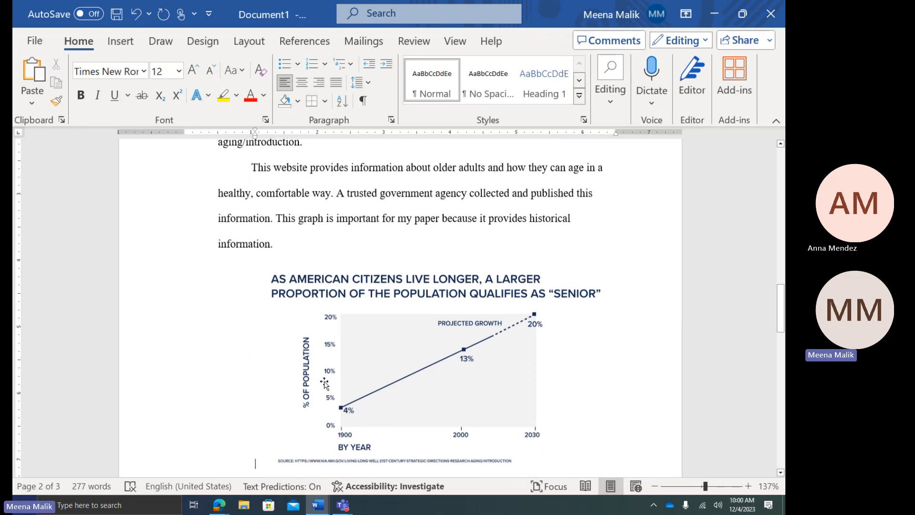
{"action": "scroll", "coordinate": [327, 360], "scroll_direction": "up", "scroll_amount": 5}
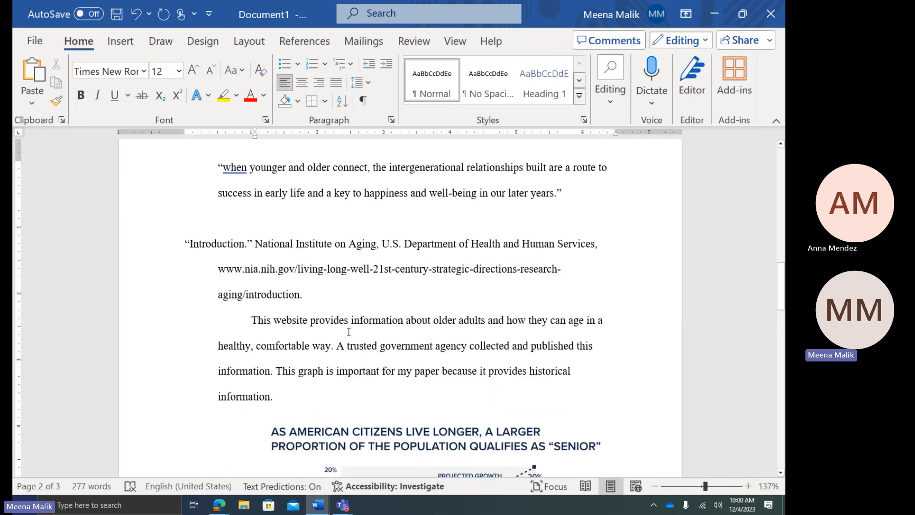
{"action": "scroll", "coordinate": [348, 332], "scroll_direction": "down", "scroll_amount": 5}
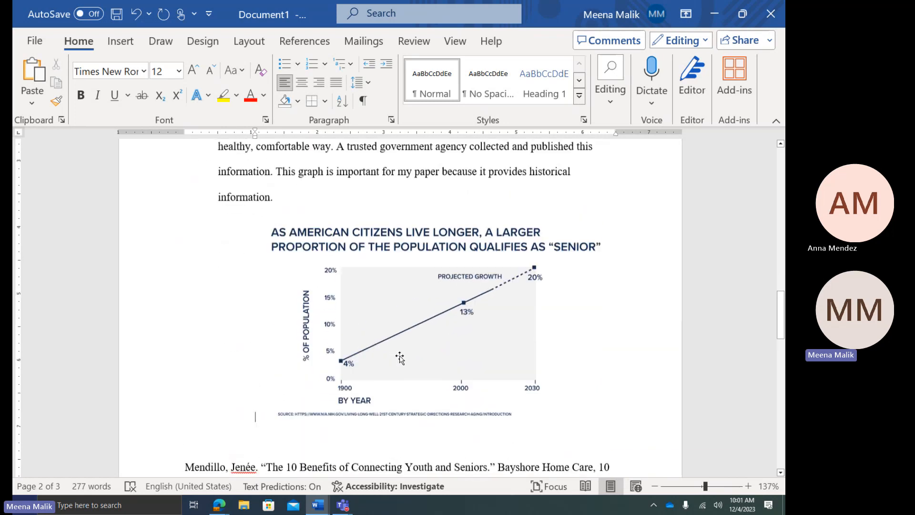
{"action": "scroll", "coordinate": [458, 357], "scroll_direction": "up", "scroll_amount": 3}
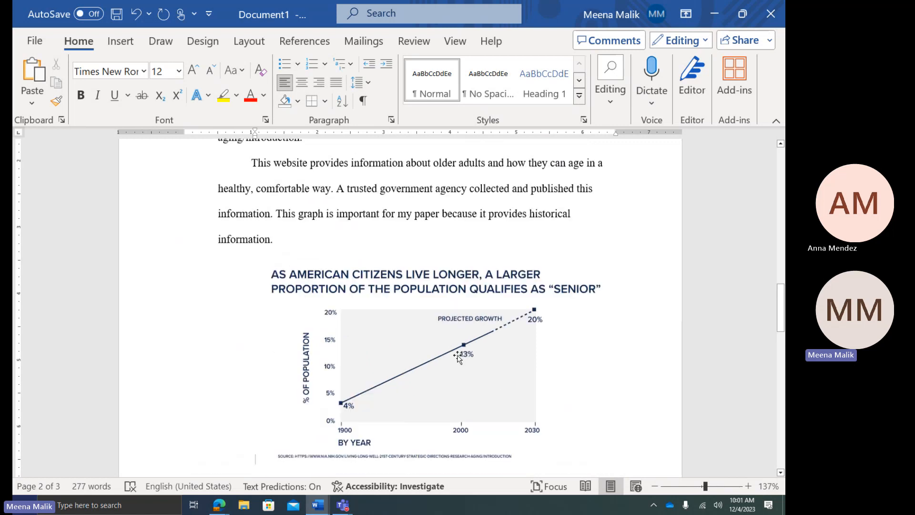
{"action": "scroll", "coordinate": [465, 354], "scroll_direction": "up", "scroll_amount": 10}
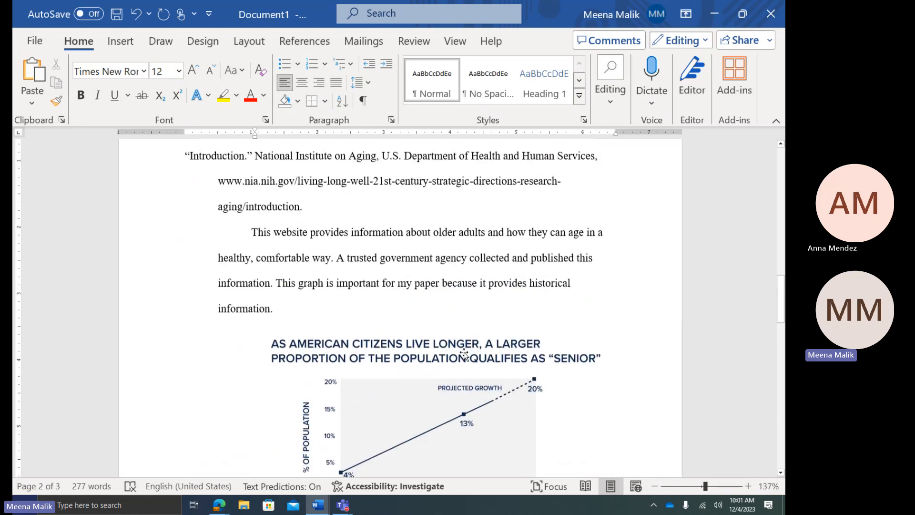
{"action": "scroll", "coordinate": [462, 351], "scroll_direction": "up", "scroll_amount": 5}
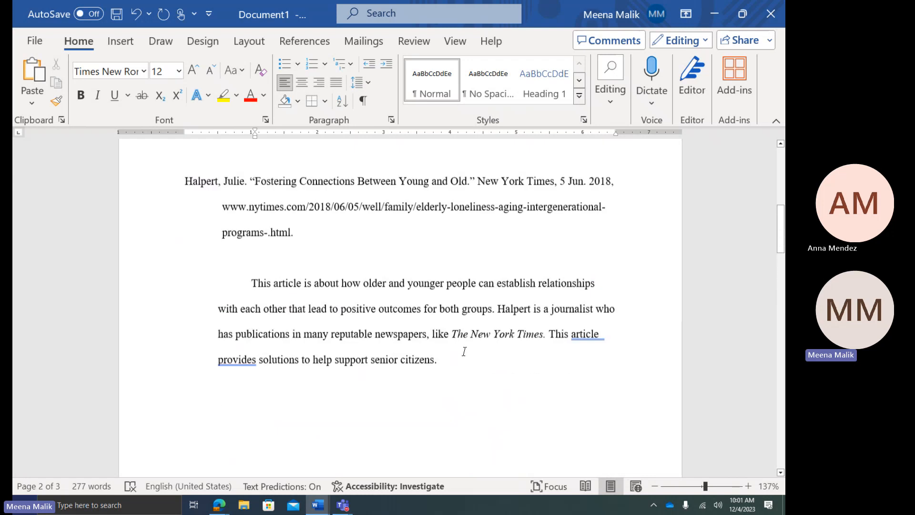
{"action": "scroll", "coordinate": [381, 364], "scroll_direction": "down", "scroll_amount": 4}
{"action": "scroll", "coordinate": [374, 368], "scroll_direction": "down", "scroll_amount": 4}
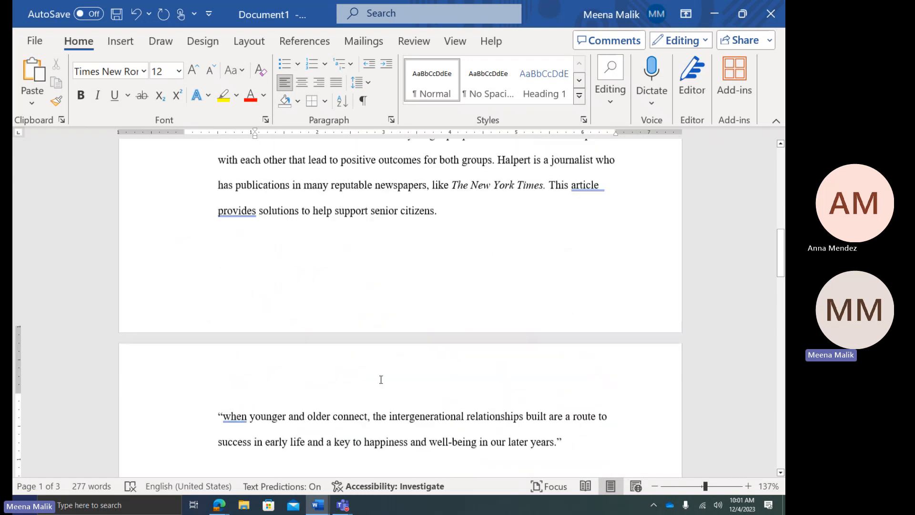
{"action": "scroll", "coordinate": [386, 379], "scroll_direction": "up", "scroll_amount": 5}
Delete the blank line under the Halpert citation and pull the quote up under the annotation
{"action": "left_click", "coordinate": [306, 259]}
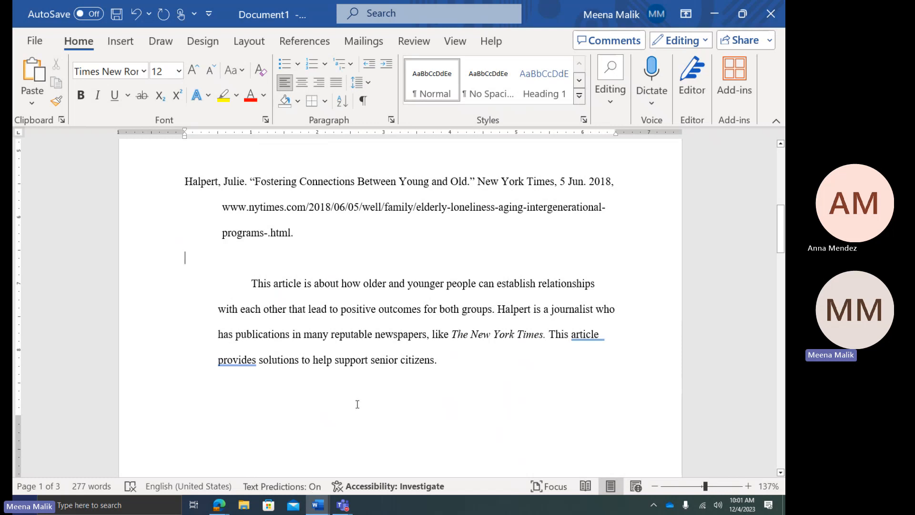
{"action": "key", "text": "BackSpace"}
{"action": "scroll", "coordinate": [329, 421], "scroll_direction": "down", "scroll_amount": 4}
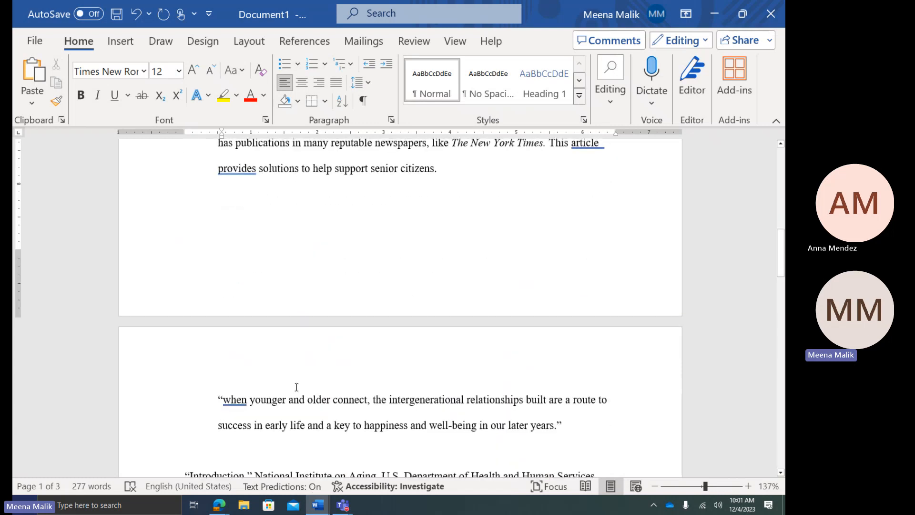
{"action": "left_click", "coordinate": [297, 361]}
{"action": "left_click", "coordinate": [267, 260]}
{"action": "key", "text": "Delete"}
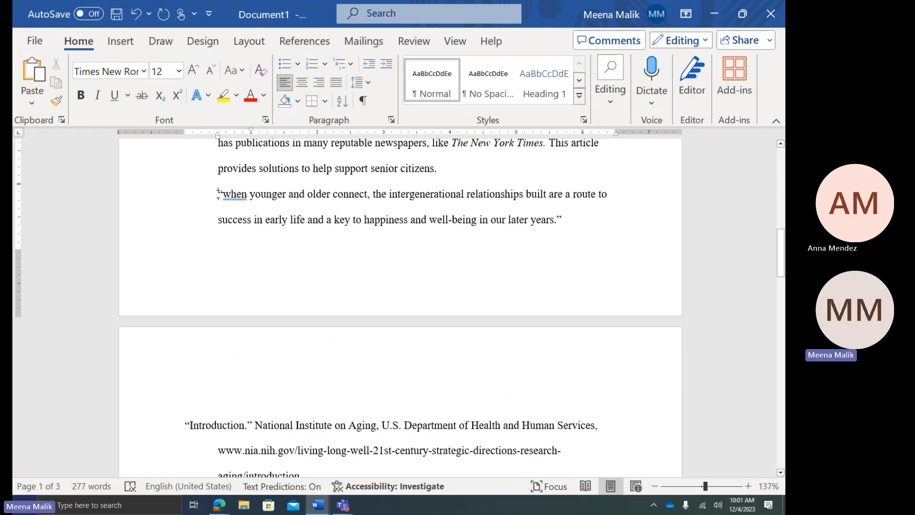
Give the quotation beginning 'when' a first-line indent
{"action": "double_click", "coordinate": [236, 197]}
{"action": "key", "text": "Tab"}
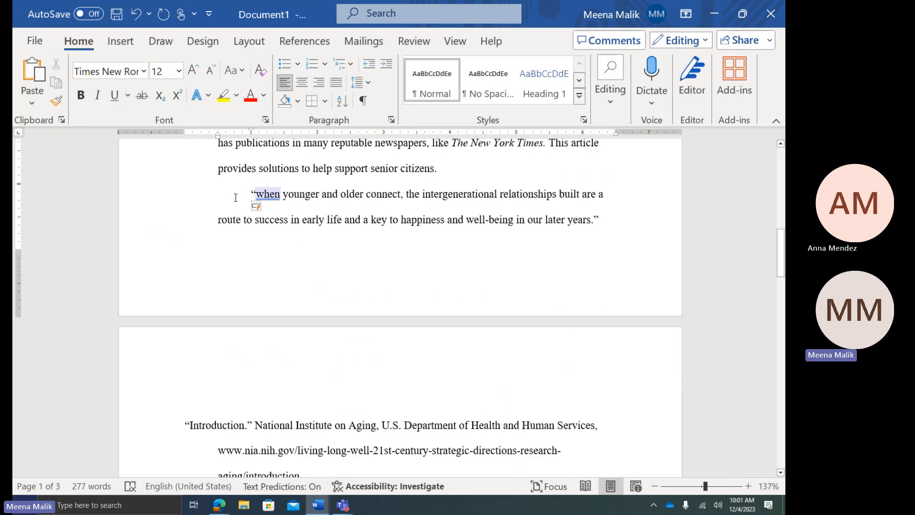
{"action": "left_click", "coordinate": [283, 268]}
{"action": "scroll", "coordinate": [283, 269], "scroll_direction": "up", "scroll_amount": 5}
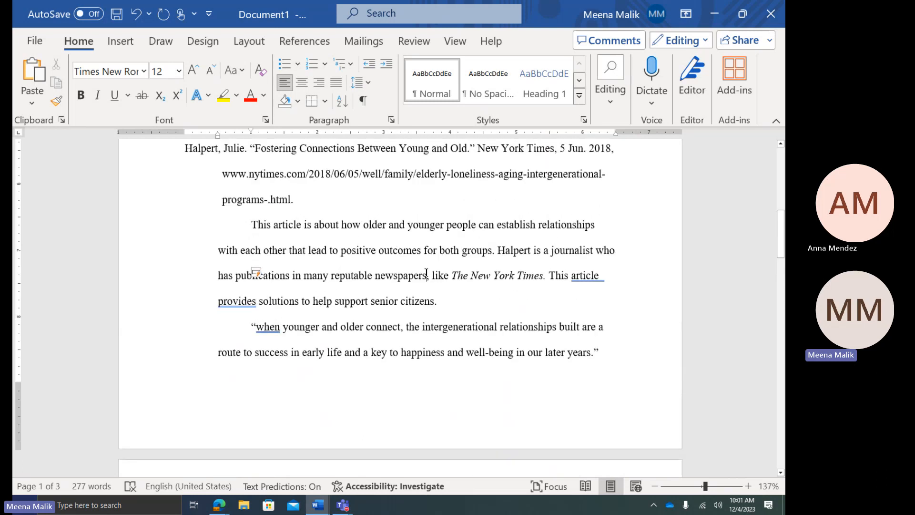
{"action": "scroll", "coordinate": [411, 288], "scroll_direction": "down", "scroll_amount": 6}
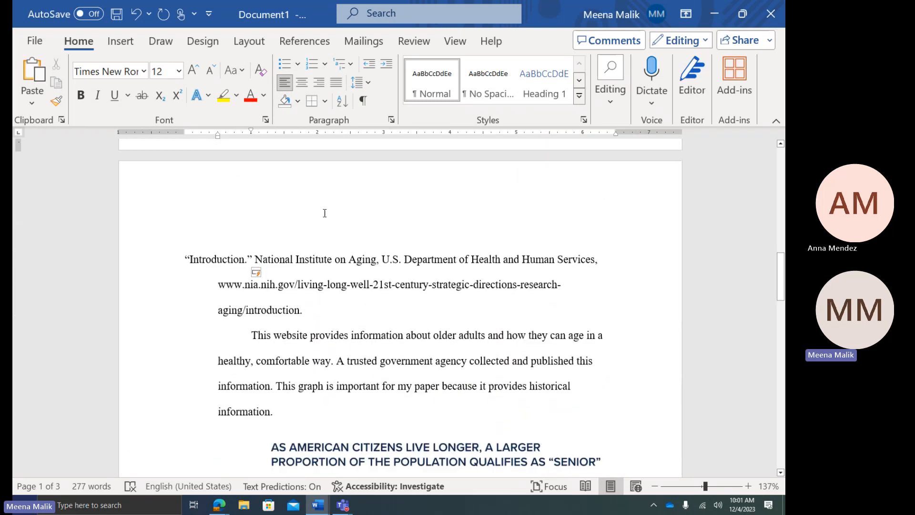
{"action": "left_click", "coordinate": [262, 231]}
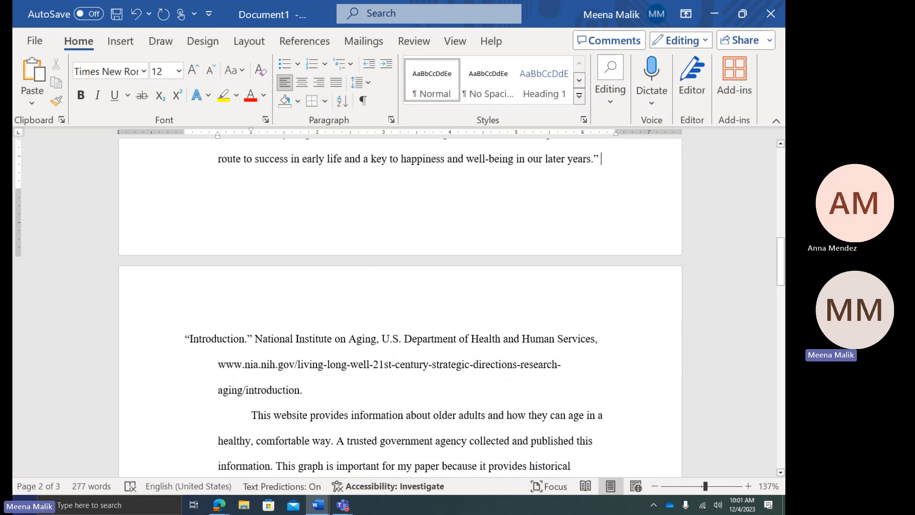
{"action": "scroll", "coordinate": [286, 262], "scroll_direction": "up", "scroll_amount": 10}
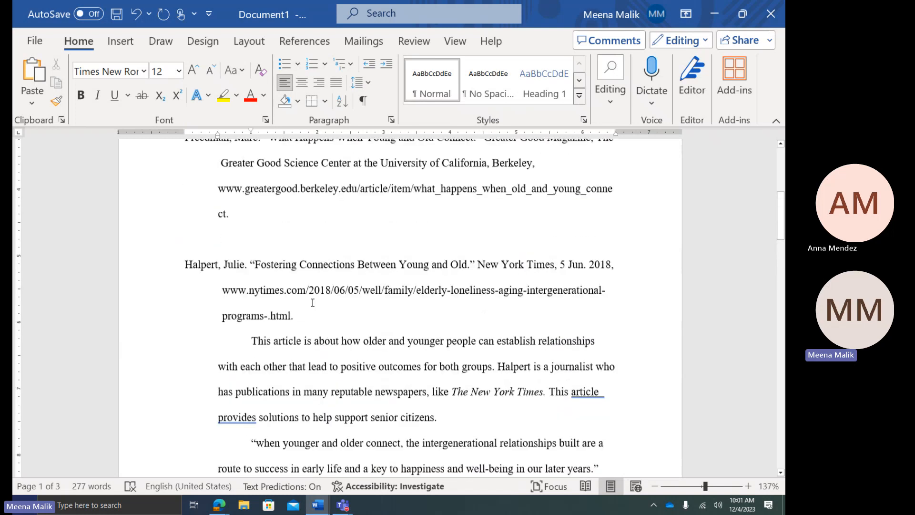
{"action": "scroll", "coordinate": [355, 306], "scroll_direction": "down", "scroll_amount": 2}
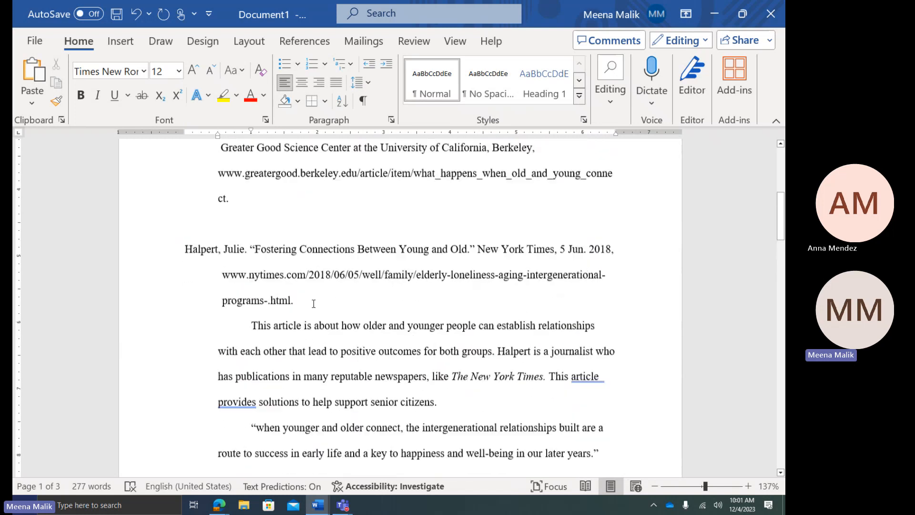
{"action": "scroll", "coordinate": [305, 343], "scroll_direction": "up", "scroll_amount": 3}
Select and delete both the A Profile of Older Americans and Freedman citations together
{"action": "left_click_drag", "start_coordinate": [270, 302], "coordinate": [176, 235]}
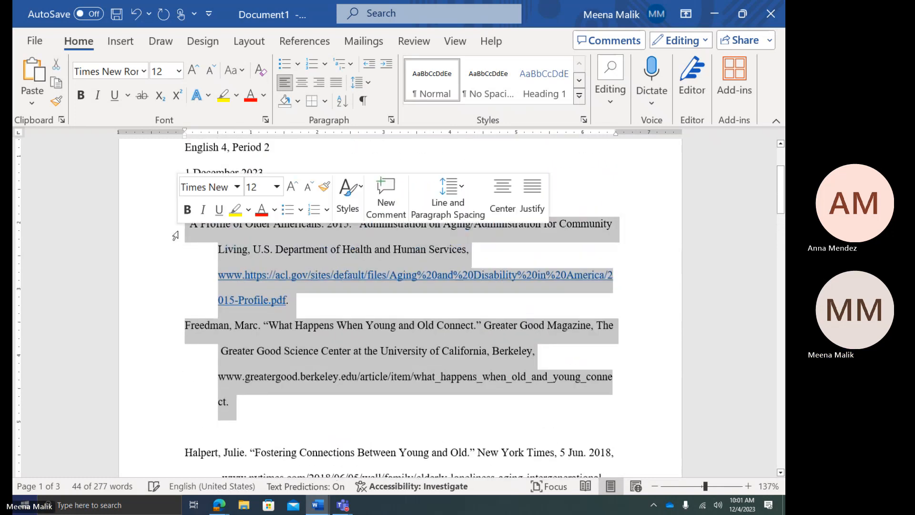
{"action": "key", "text": "BackSpace"}
{"action": "key", "text": "BackSpace"}
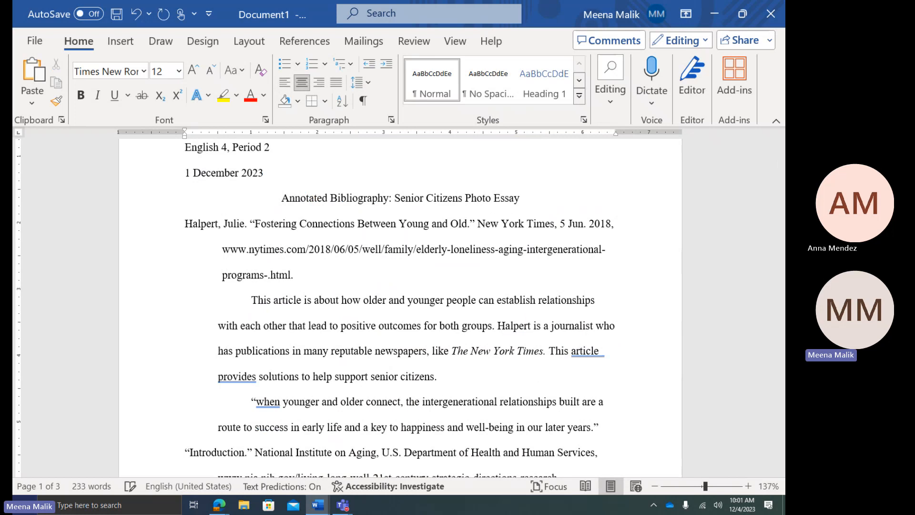
{"action": "scroll", "coordinate": [176, 236], "scroll_direction": "down", "scroll_amount": 2}
{"action": "left_click_drag", "start_coordinate": [218, 310], "coordinate": [258, 311]}
{"action": "scroll", "coordinate": [288, 229], "scroll_direction": "down", "scroll_amount": 1}
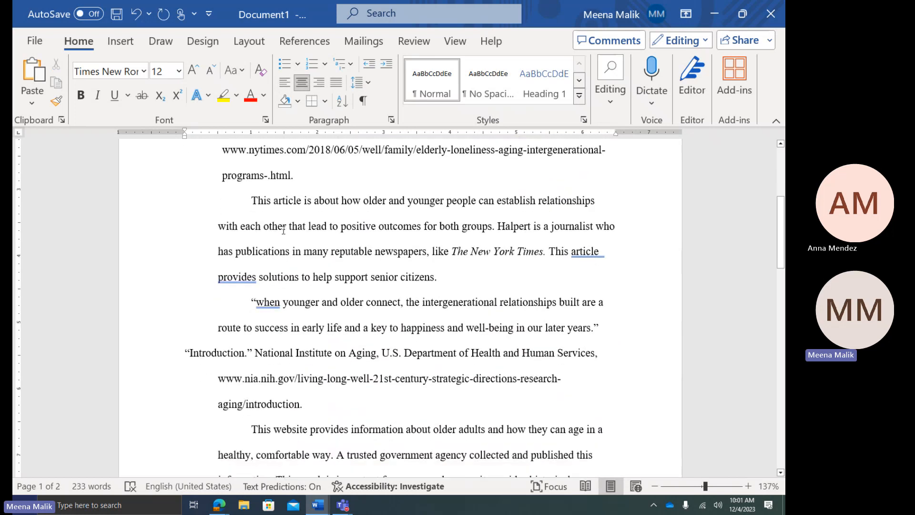
{"action": "scroll", "coordinate": [286, 228], "scroll_direction": "up", "scroll_amount": 1}
{"action": "scroll", "coordinate": [214, 186], "scroll_direction": "up", "scroll_amount": 3}
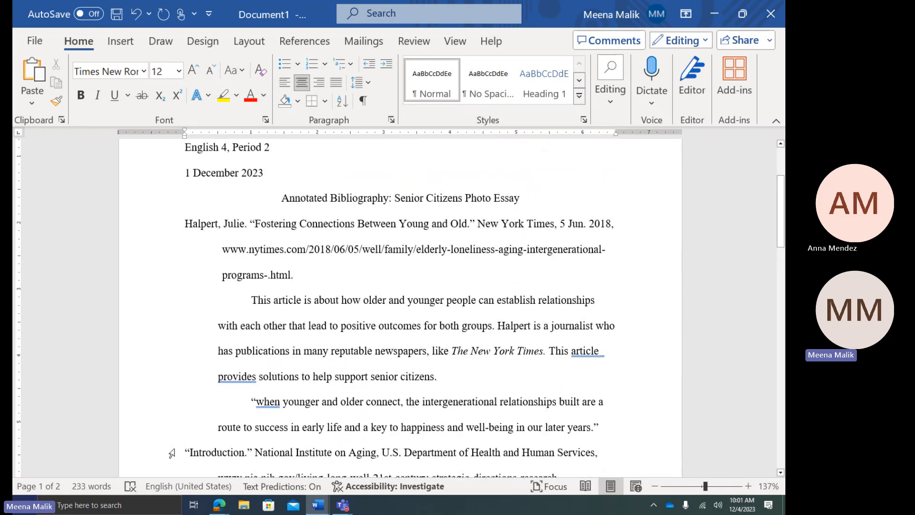
{"action": "scroll", "coordinate": [180, 405], "scroll_direction": "down", "scroll_amount": 3}
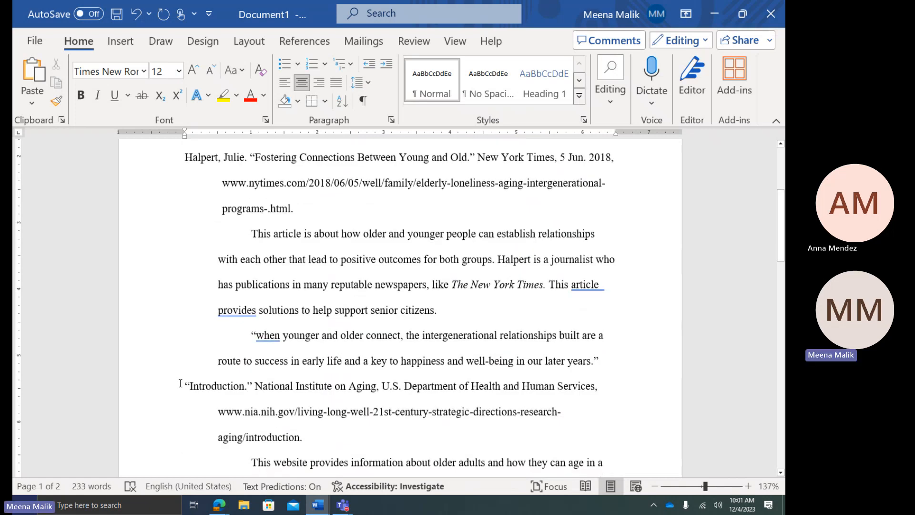
{"action": "scroll", "coordinate": [220, 410], "scroll_direction": "down", "scroll_amount": 1}
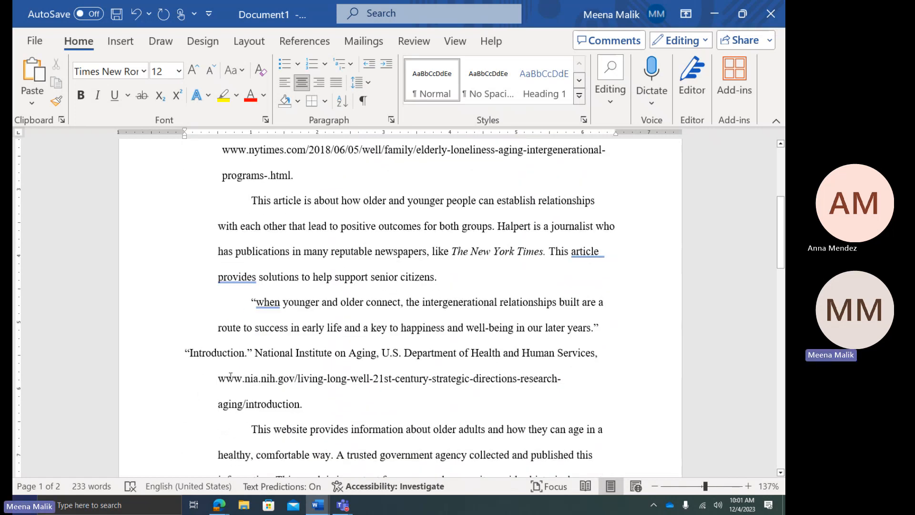
{"action": "left_click", "coordinate": [186, 354]}
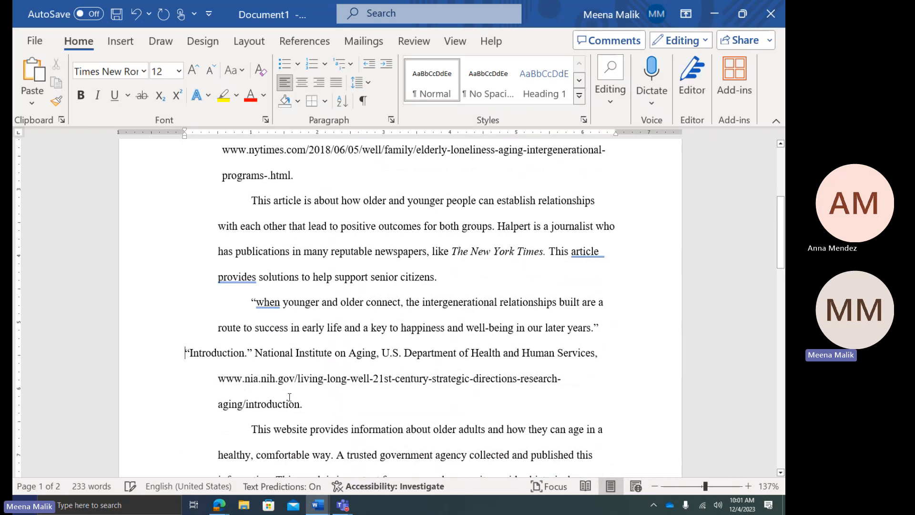
{"action": "key", "text": "BackSpace"}
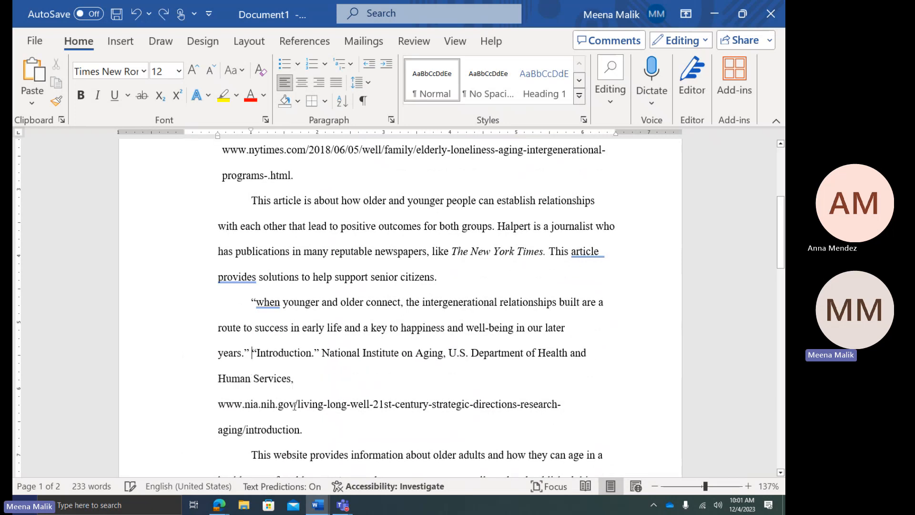
{"action": "key", "text": "Return"}
{"action": "scroll", "coordinate": [455, 357], "scroll_direction": "up", "scroll_amount": 1}
{"action": "scroll", "coordinate": [454, 356], "scroll_direction": "up", "scroll_amount": 1}
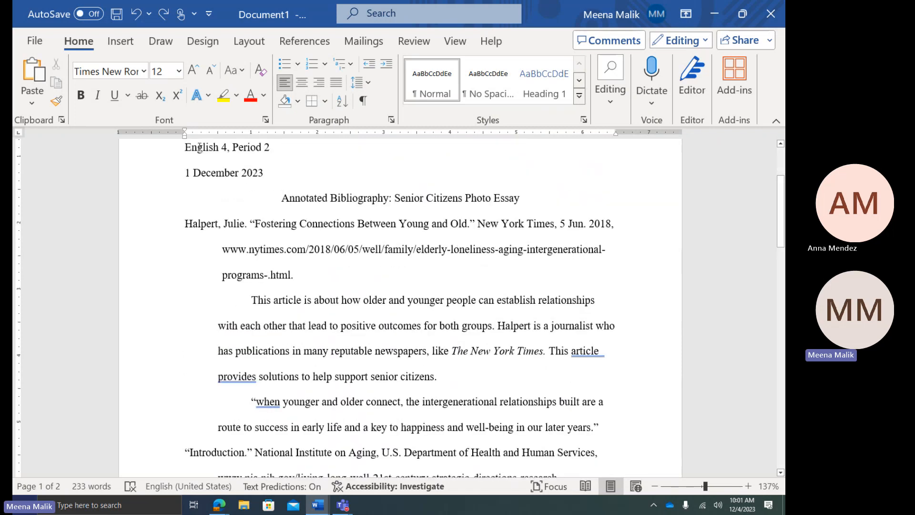
{"action": "scroll", "coordinate": [186, 205], "scroll_direction": "down", "scroll_amount": 1}
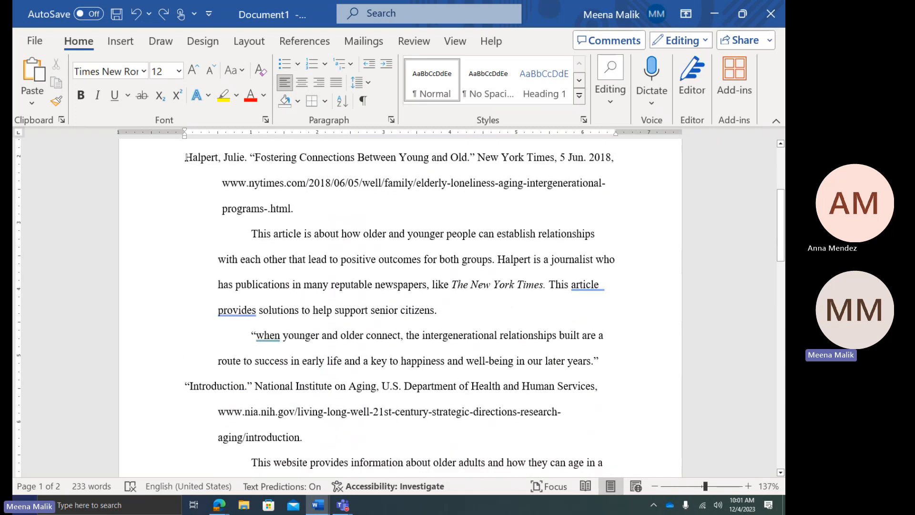
{"action": "left_click_drag", "start_coordinate": [186, 157], "coordinate": [250, 158]}
{"action": "scroll", "coordinate": [214, 214], "scroll_direction": "down", "scroll_amount": 1}
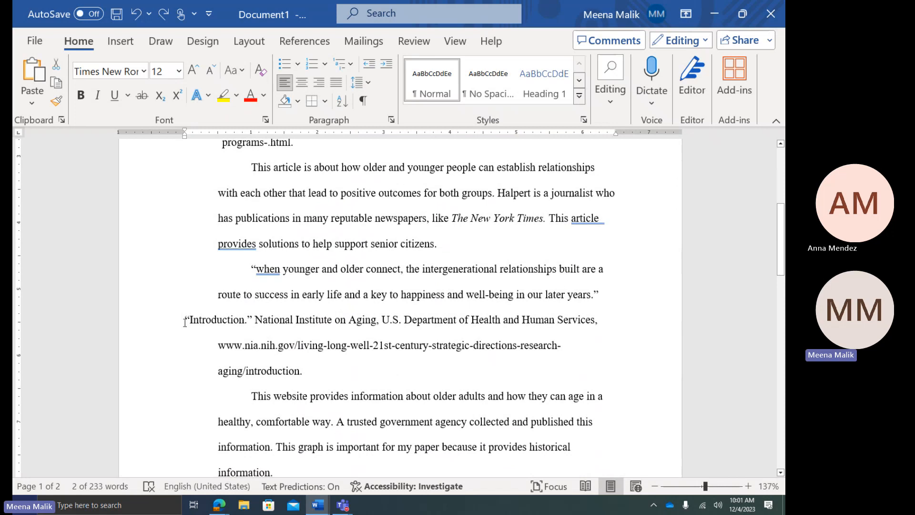
{"action": "left_click_drag", "start_coordinate": [185, 321], "coordinate": [274, 321]}
{"action": "left_click", "coordinate": [314, 344]}
{"action": "scroll", "coordinate": [319, 351], "scroll_direction": "up", "scroll_amount": 2}
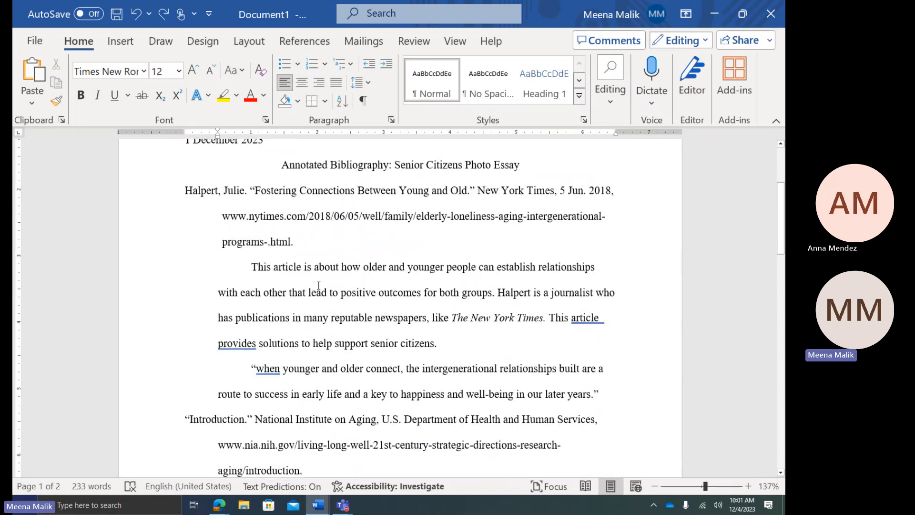
{"action": "left_click_drag", "start_coordinate": [251, 277], "coordinate": [448, 354]}
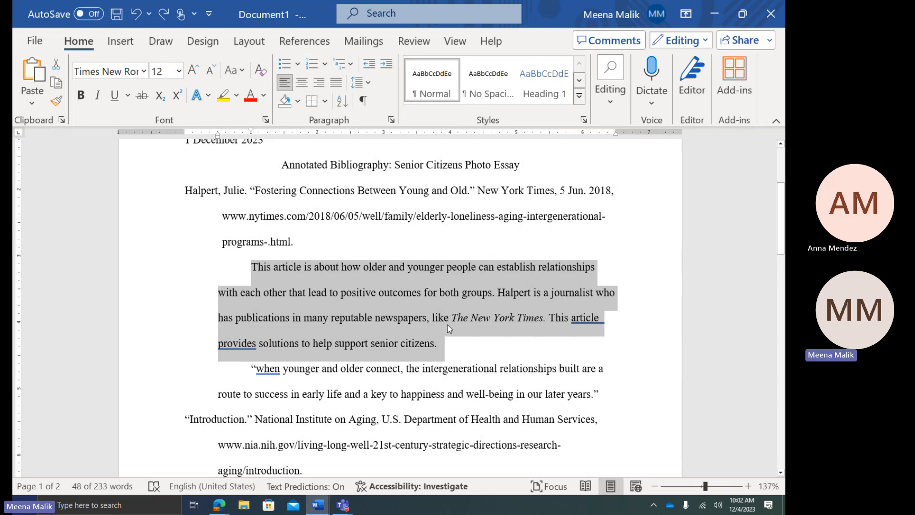
{"action": "scroll", "coordinate": [450, 328], "scroll_direction": "down", "scroll_amount": 5}
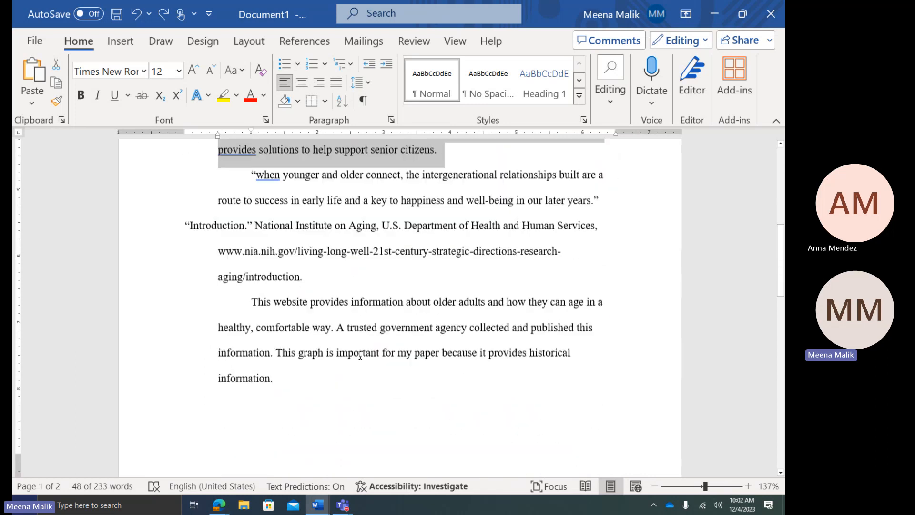
{"action": "left_click_drag", "start_coordinate": [230, 303], "coordinate": [393, 376]}
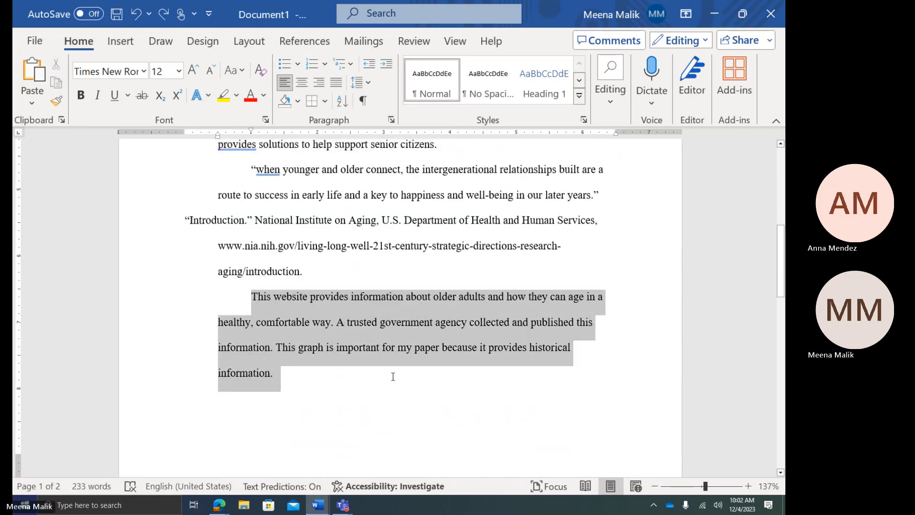
{"action": "scroll", "coordinate": [348, 386], "scroll_direction": "up", "scroll_amount": 5}
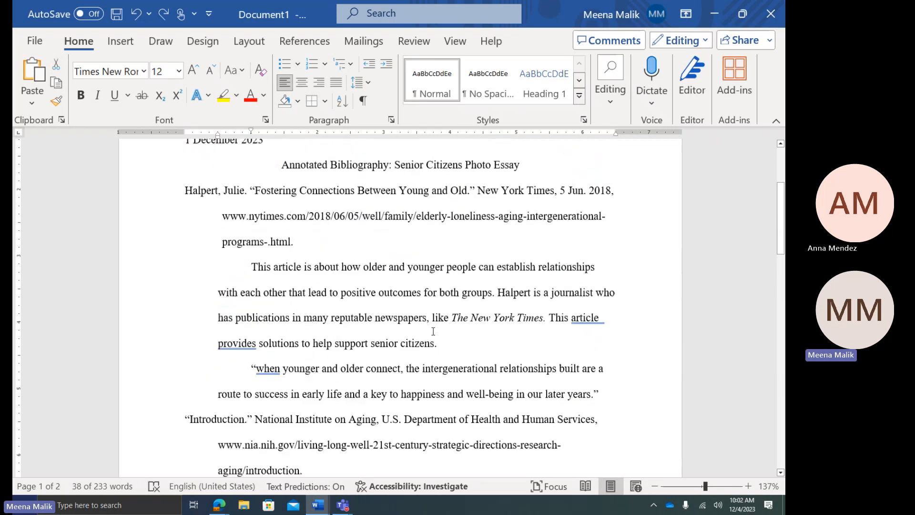
{"action": "left_click", "coordinate": [305, 365]}
{"action": "scroll", "coordinate": [305, 364], "scroll_direction": "down", "scroll_amount": 1}
{"action": "left_click_drag", "start_coordinate": [254, 335], "coordinate": [615, 375]}
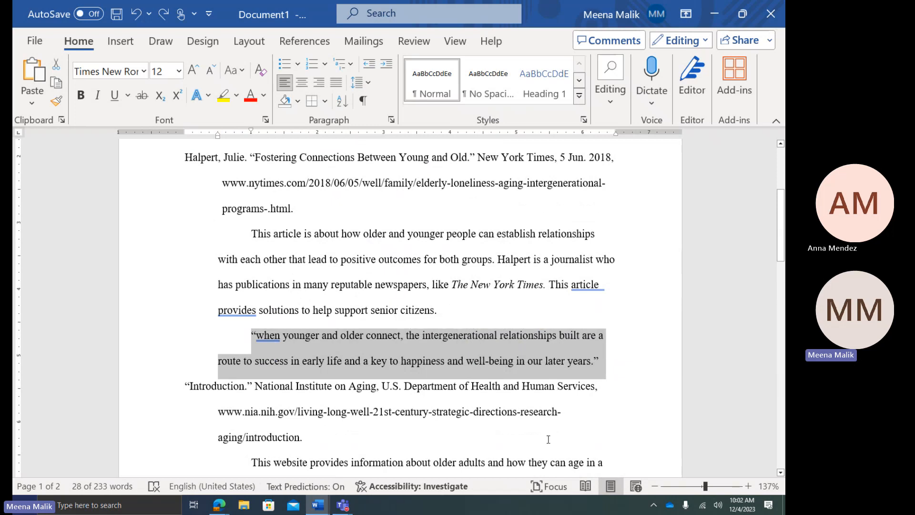
{"action": "scroll", "coordinate": [548, 441], "scroll_direction": "down", "scroll_amount": 10}
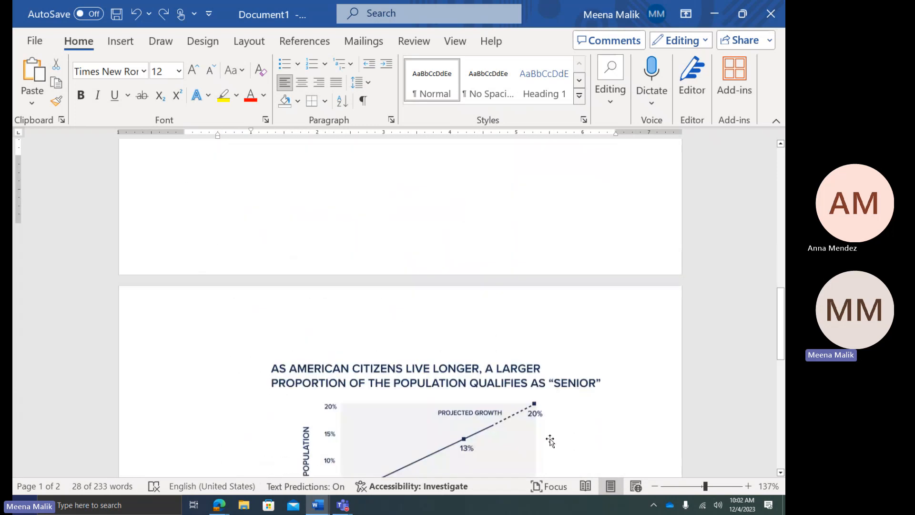
{"action": "left_click", "coordinate": [456, 402]}
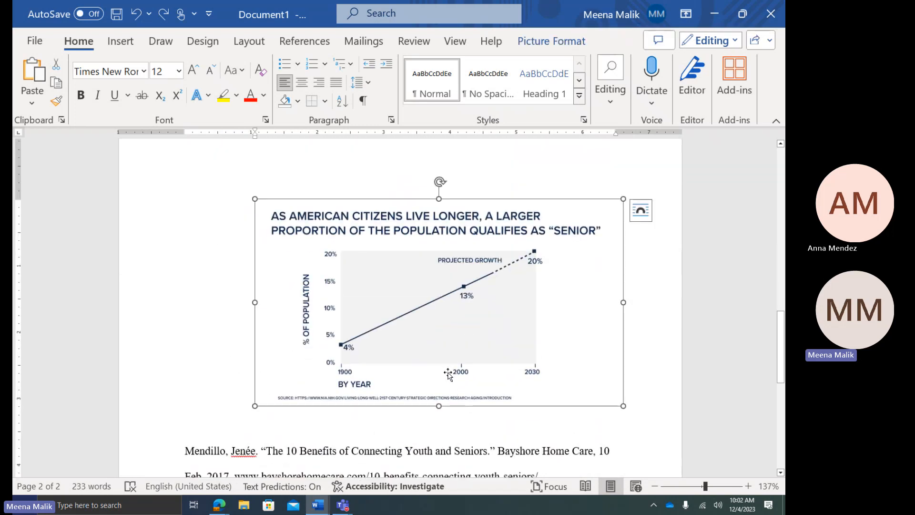
{"action": "scroll", "coordinate": [449, 375], "scroll_direction": "up", "scroll_amount": 10}
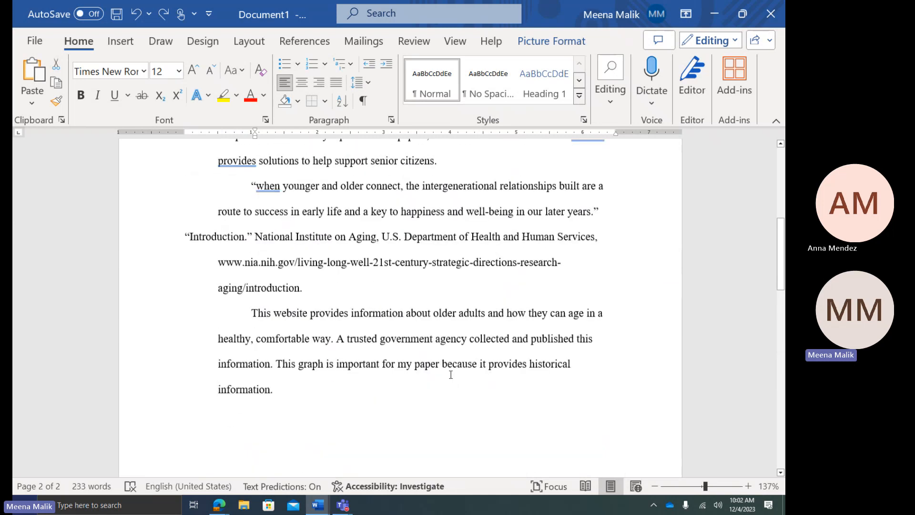
{"action": "scroll", "coordinate": [451, 374], "scroll_direction": "up", "scroll_amount": 3}
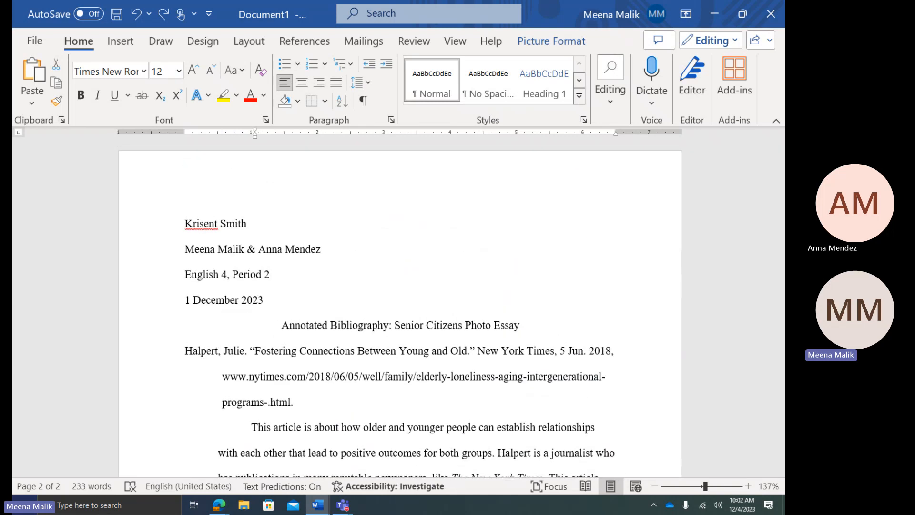